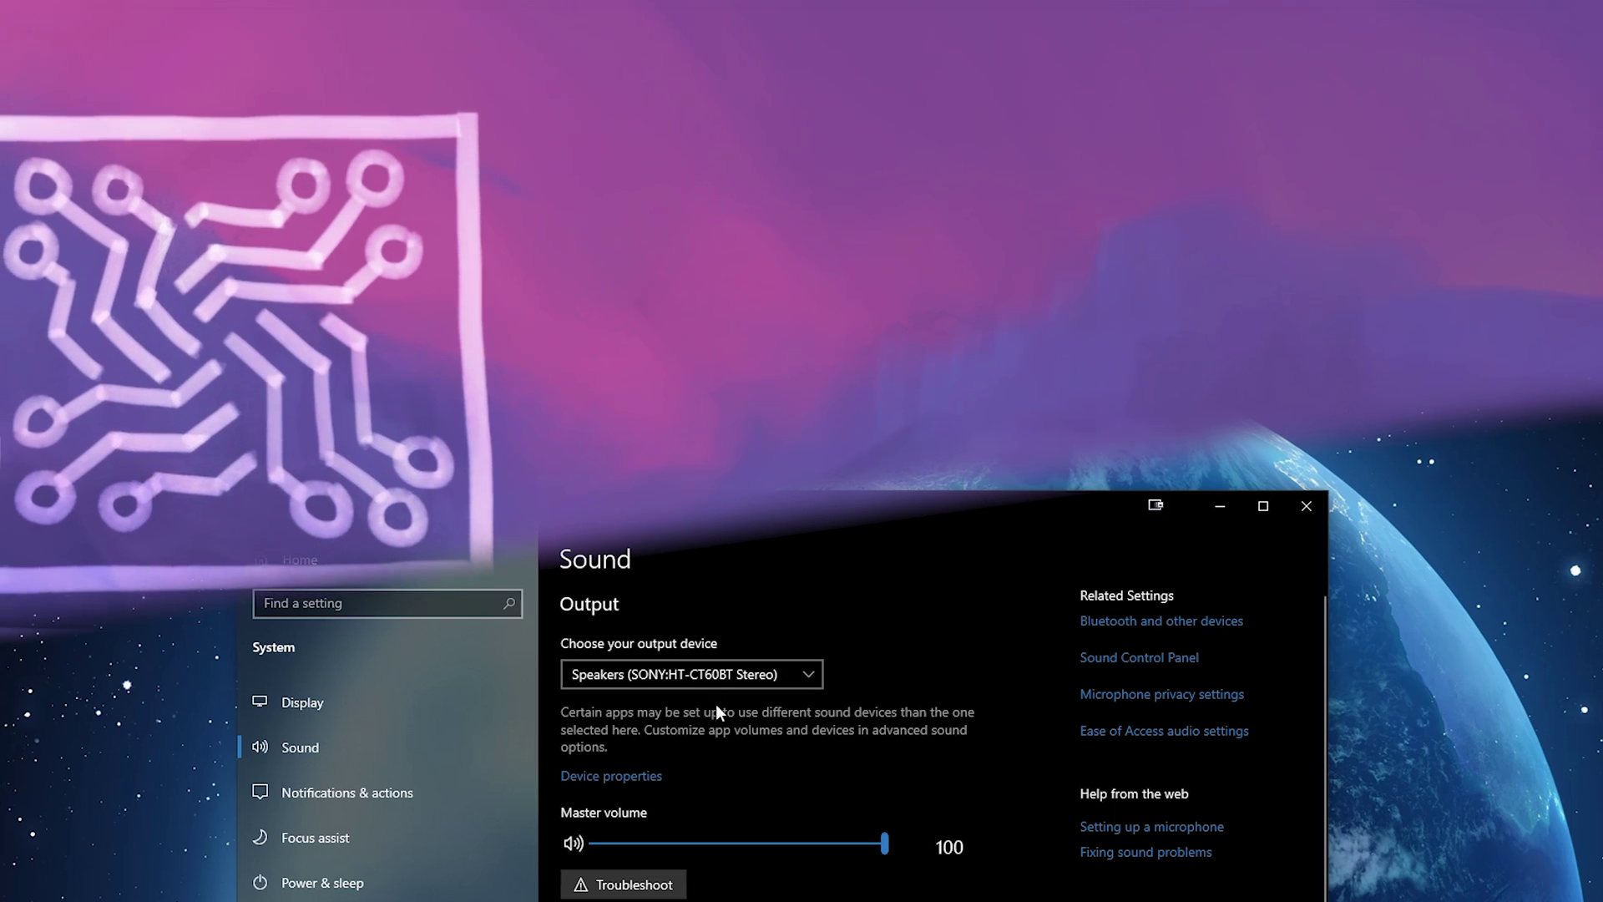
Step: Review the current output device's properties, raising bass boost from 5 to 7, without changing device
left_click(651, 776)
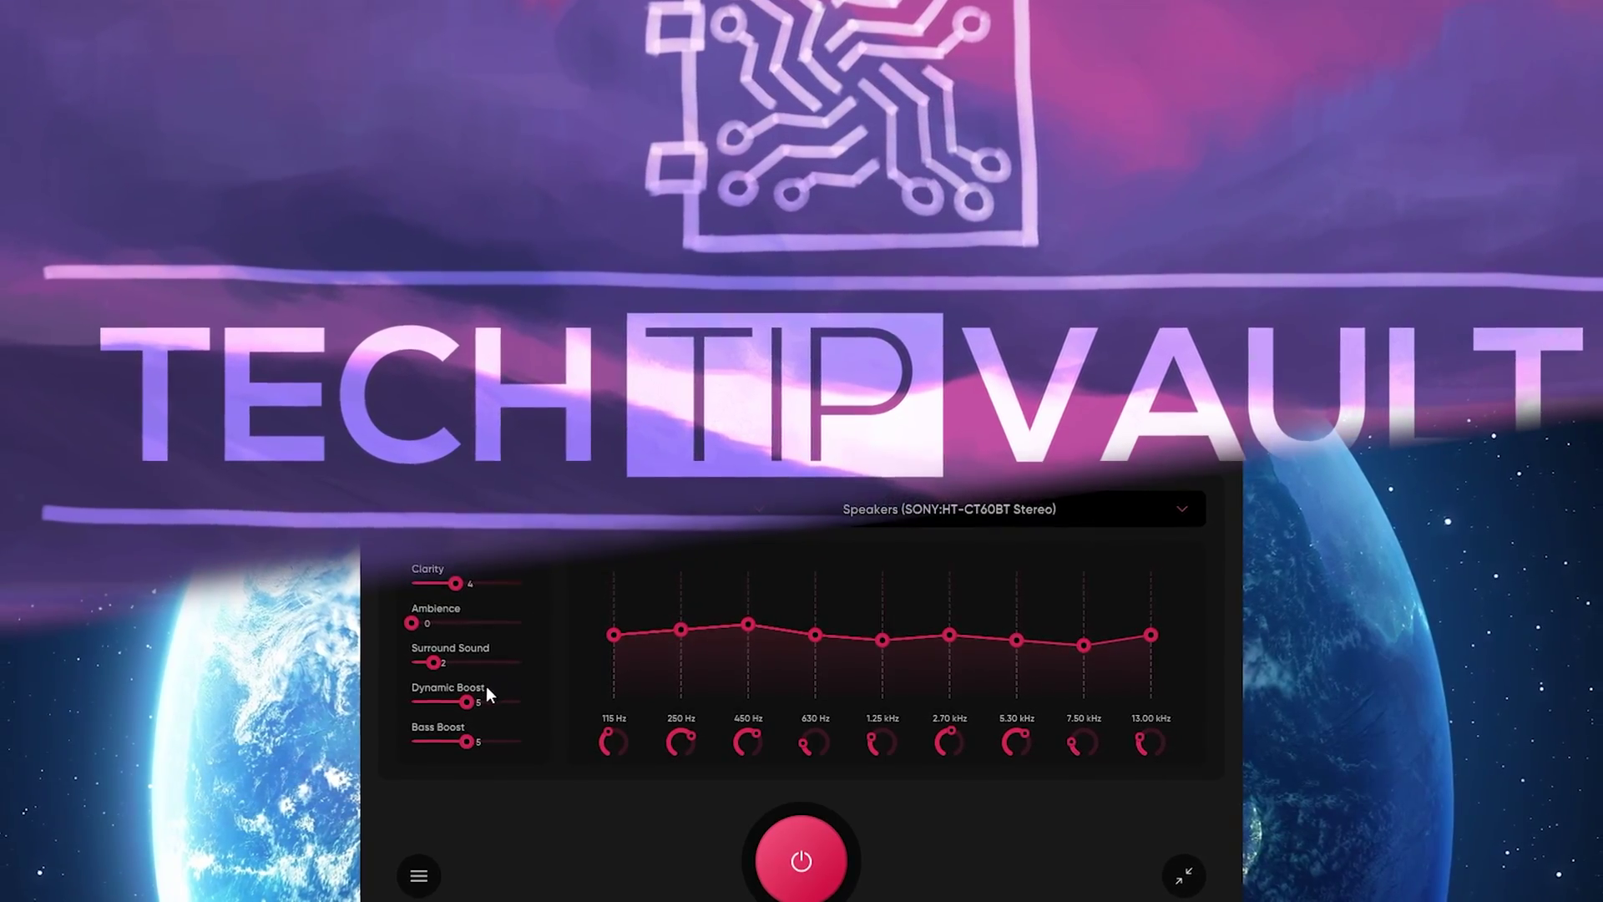
mouse_move(466, 741)
left_mouse_down()
mouse_move(546, 747)
mouse_move(529, 718)
left_mouse_up()
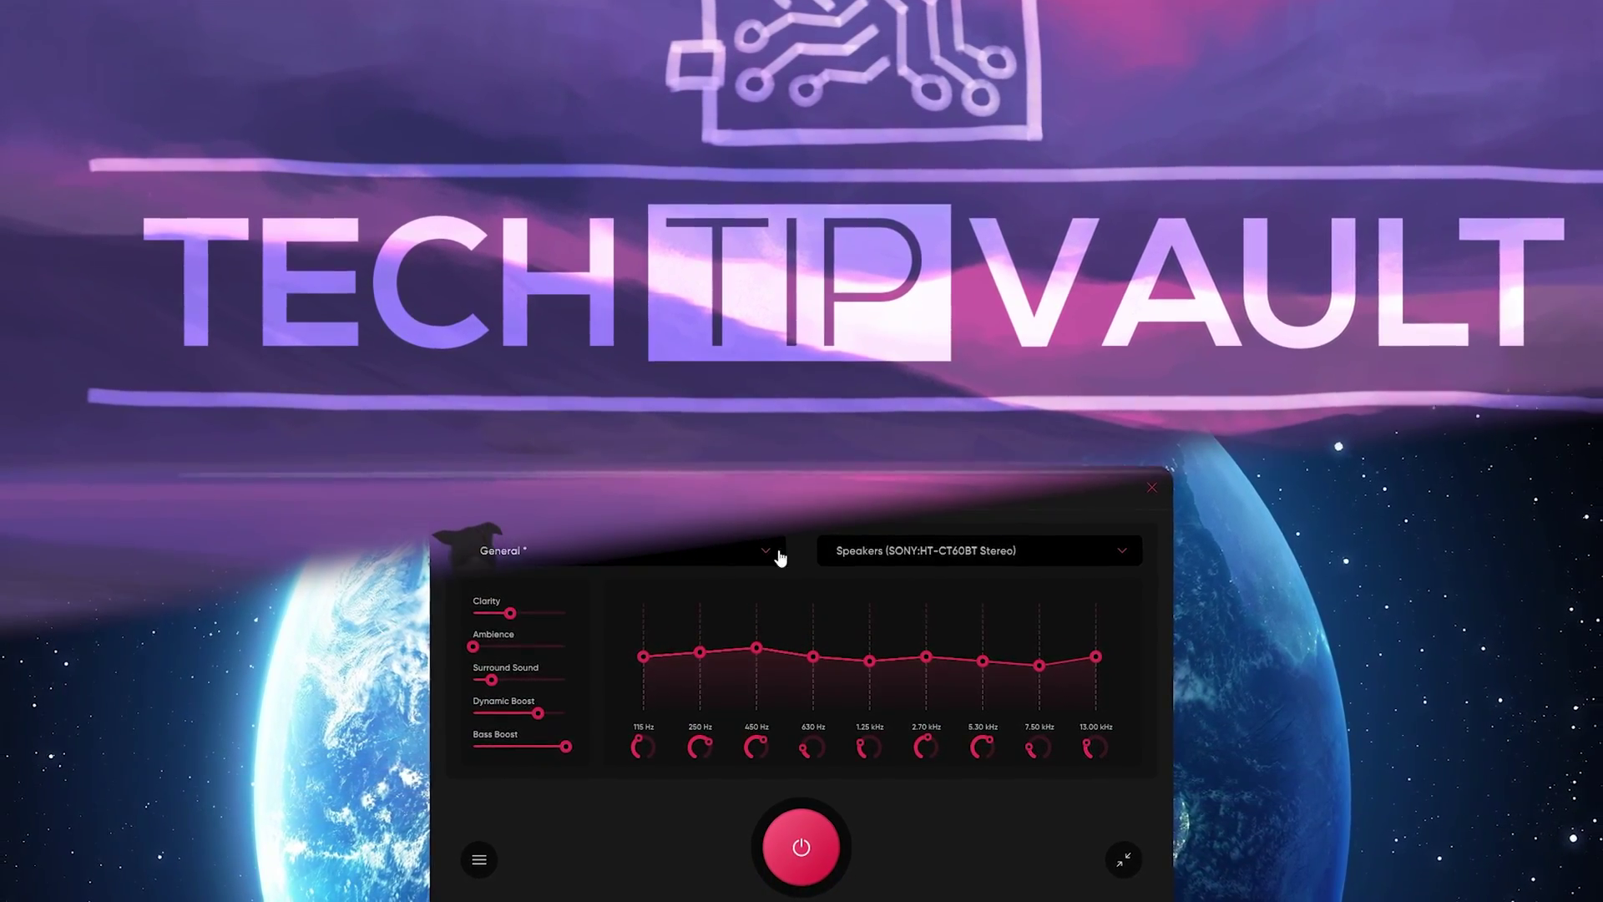
left_click(923, 552)
left_click(810, 569)
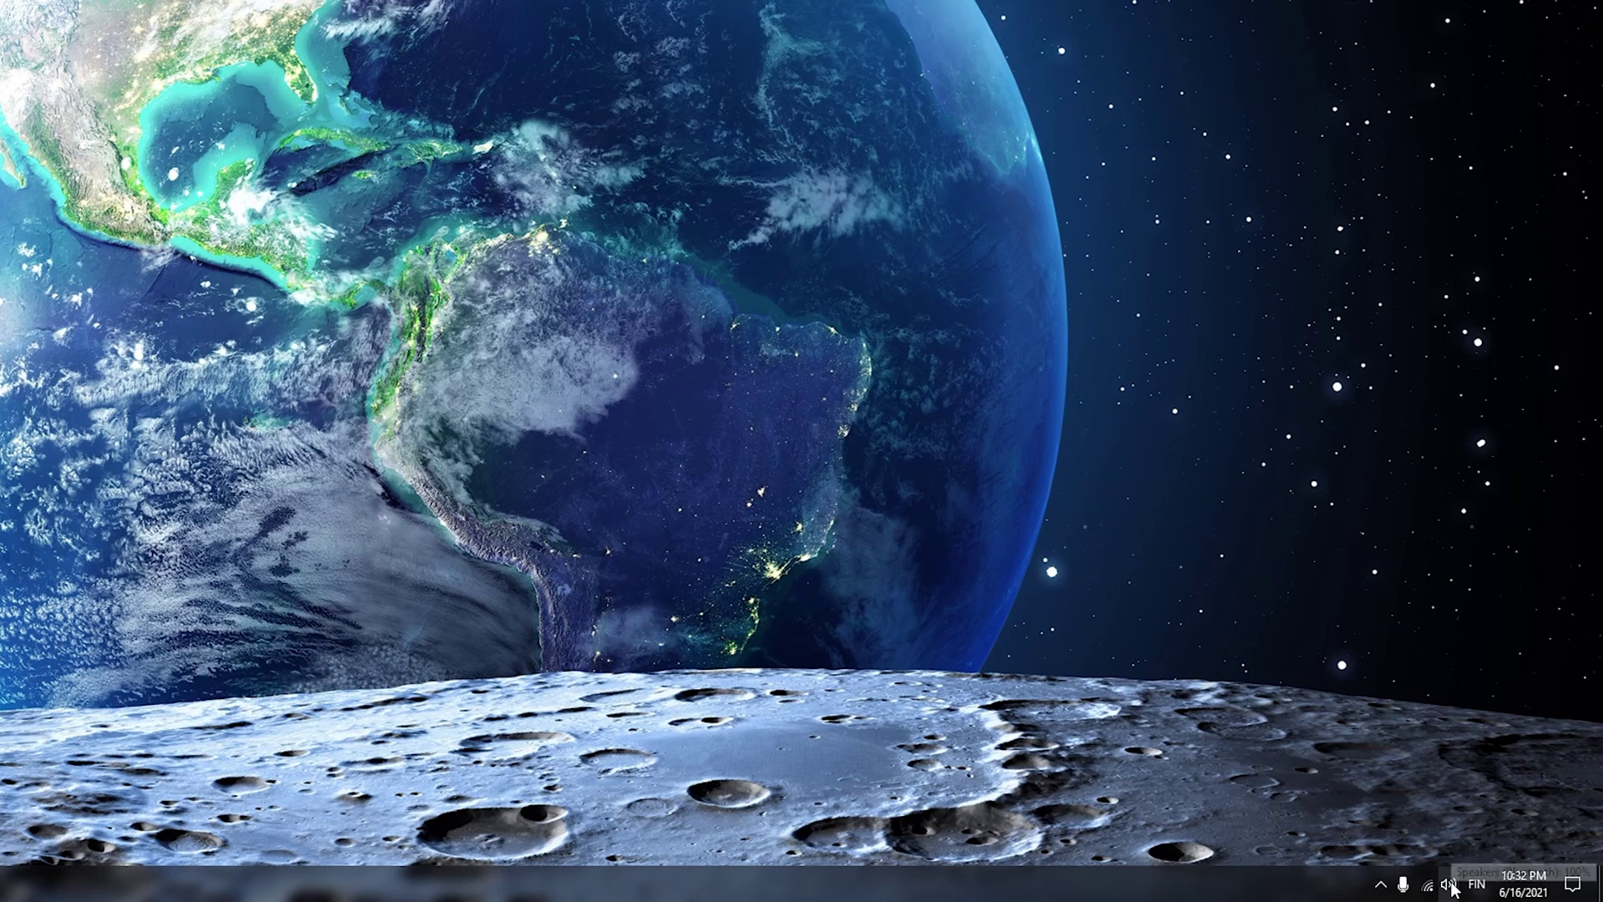
Step: From the tray's Sound settings, keep the Sony speakers as output and show their device properties
right_click(1452, 886)
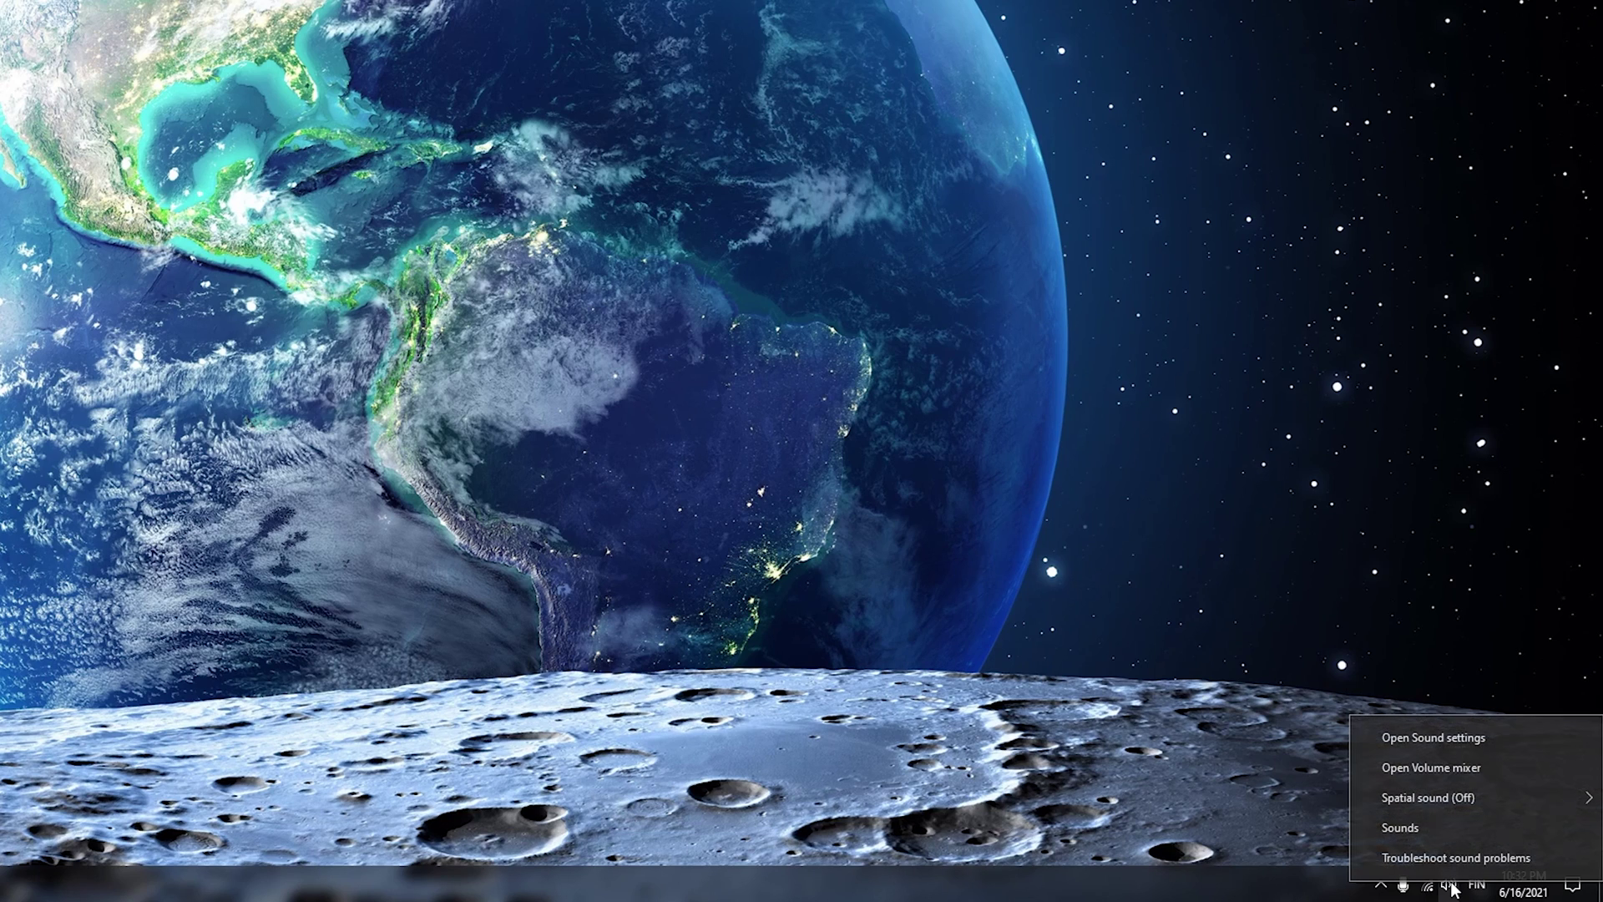
left_click(1499, 735)
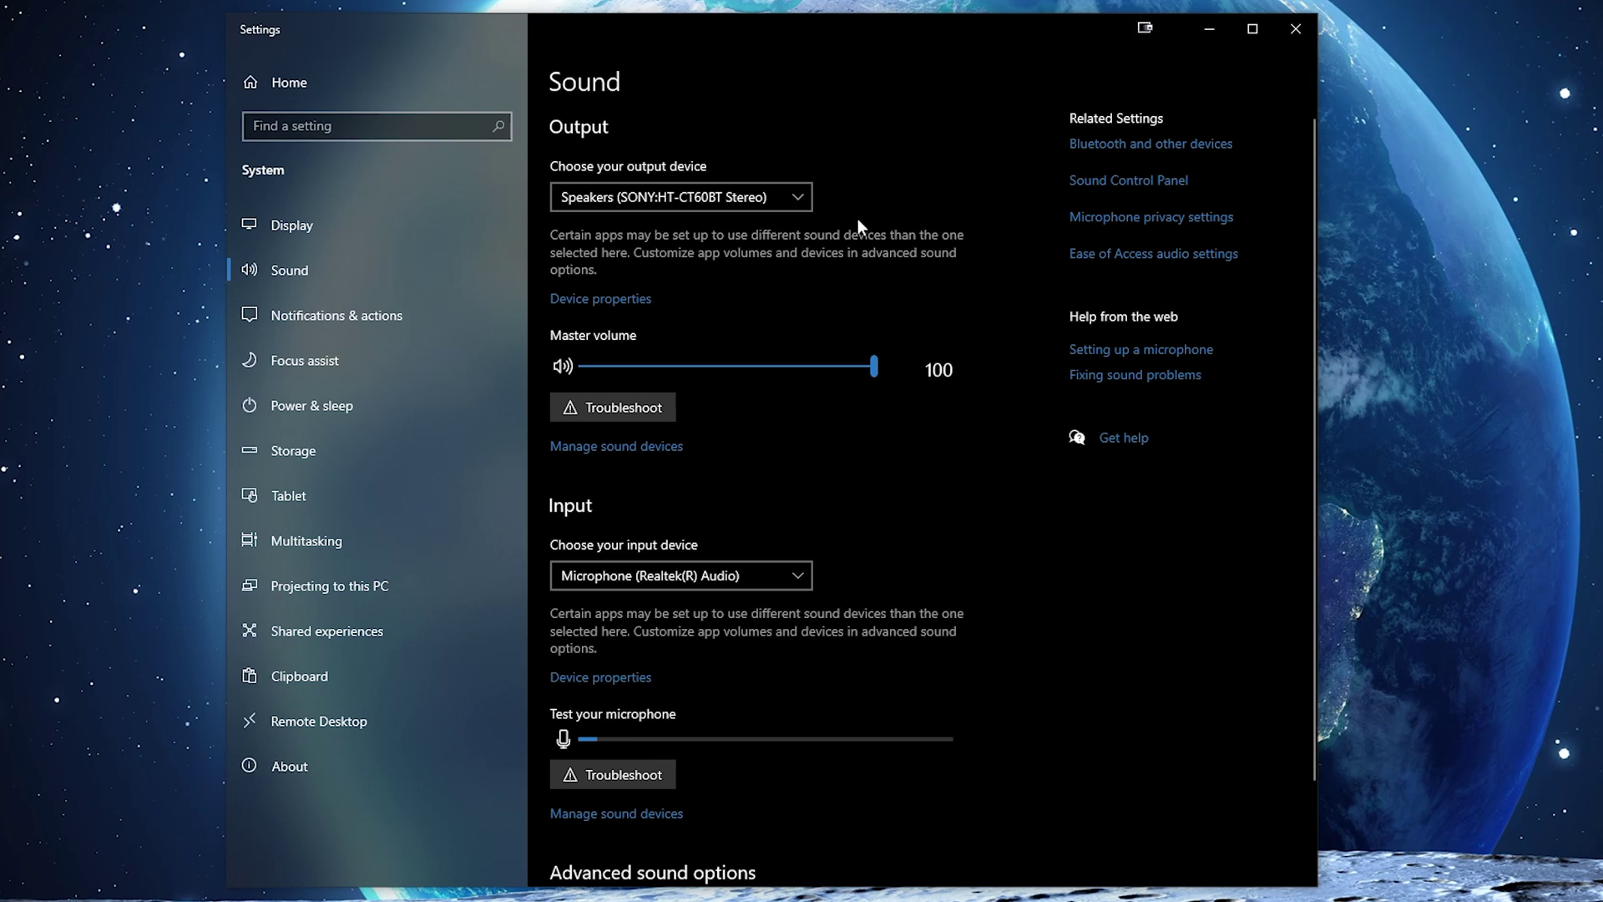
left_click(776, 191)
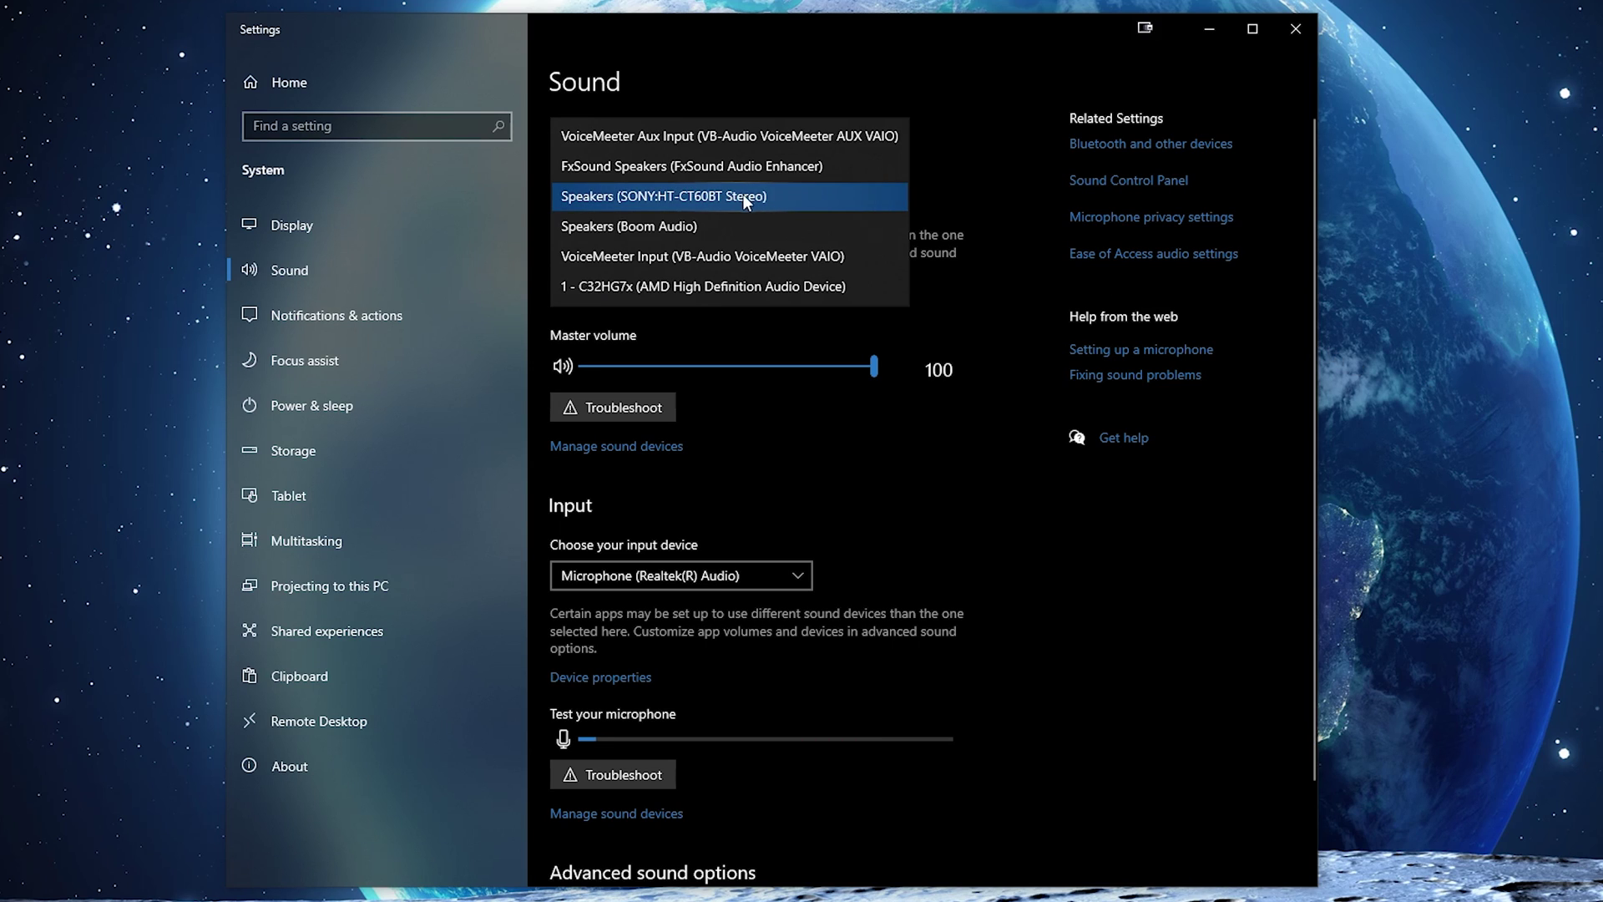
left_click(787, 197)
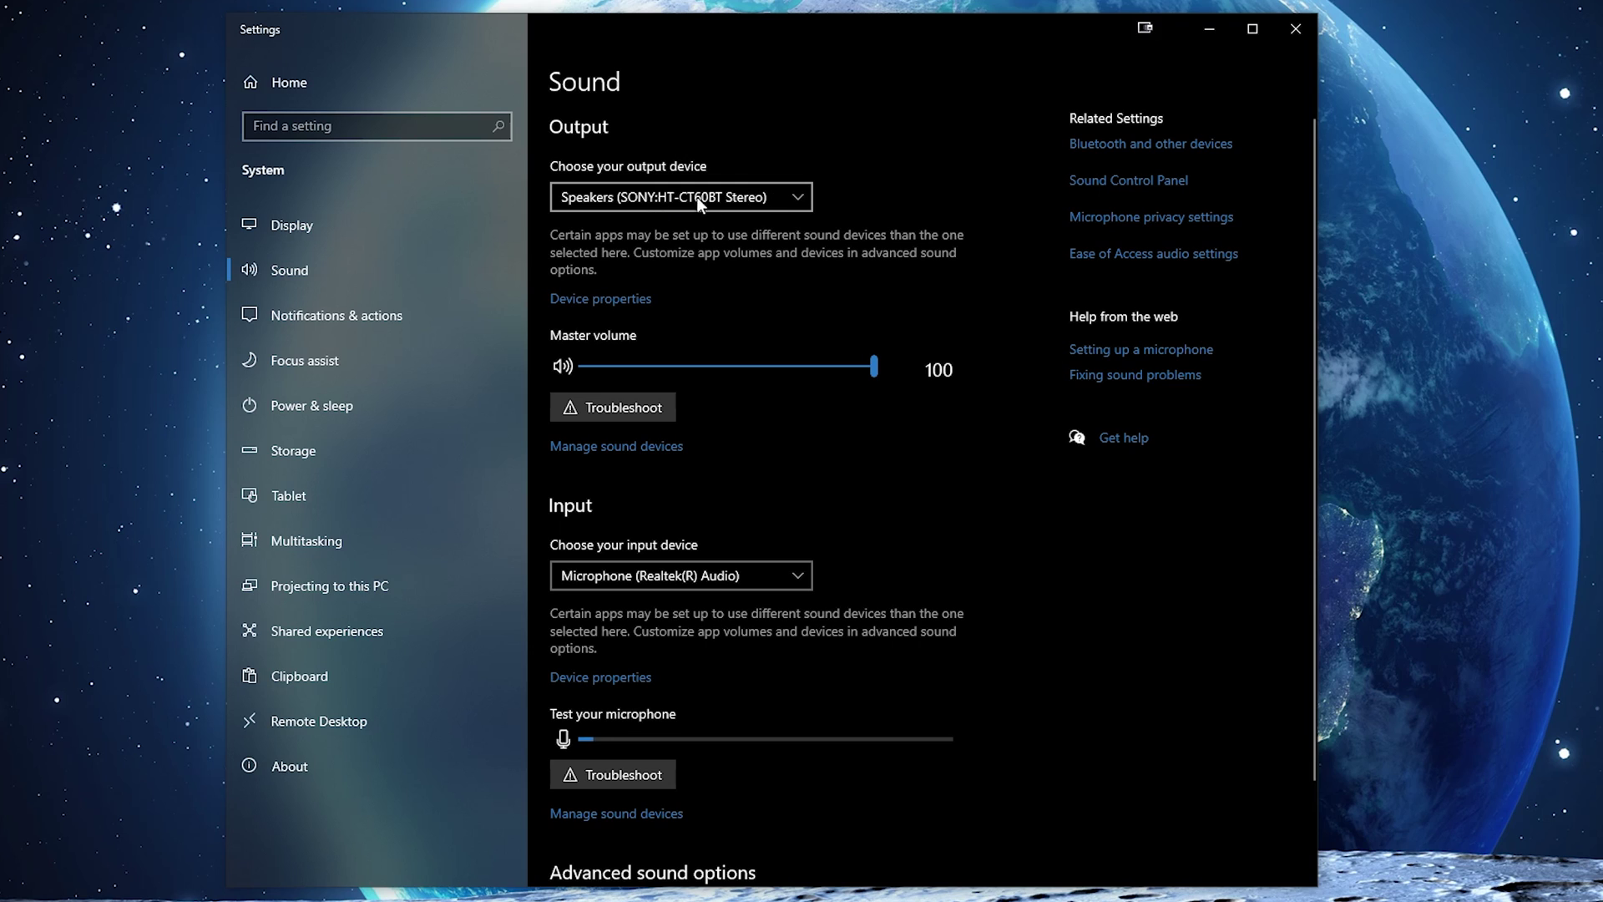
left_click(642, 300)
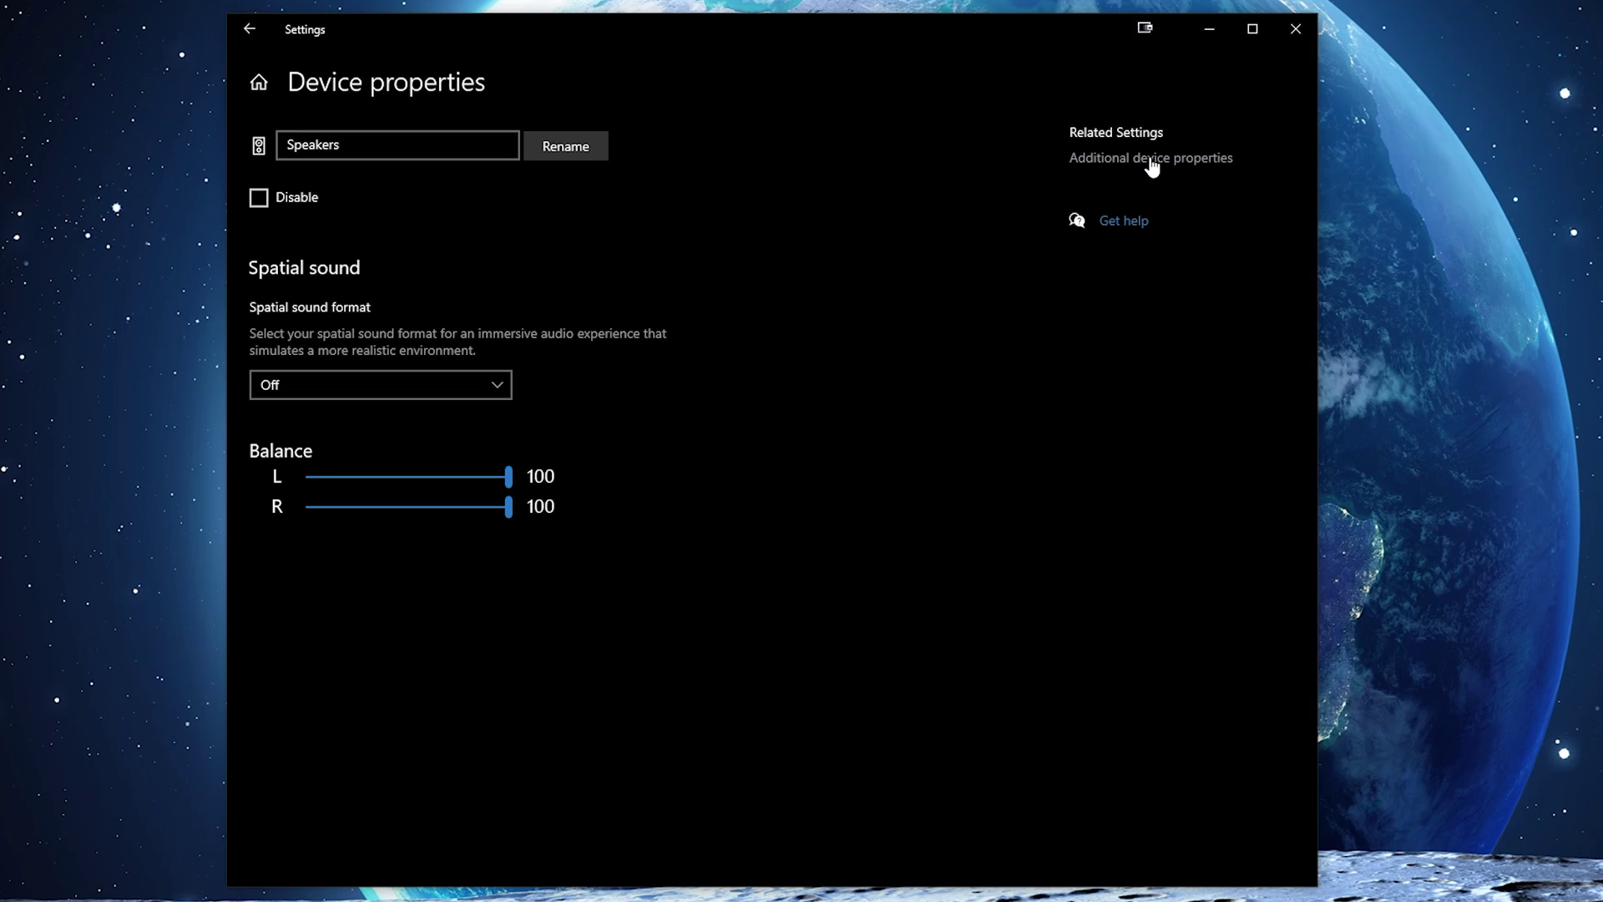
Step: In the classic Speakers Properties Enhancements, enable Bass Boost, preview it and confirm with OK
left_click(1198, 165)
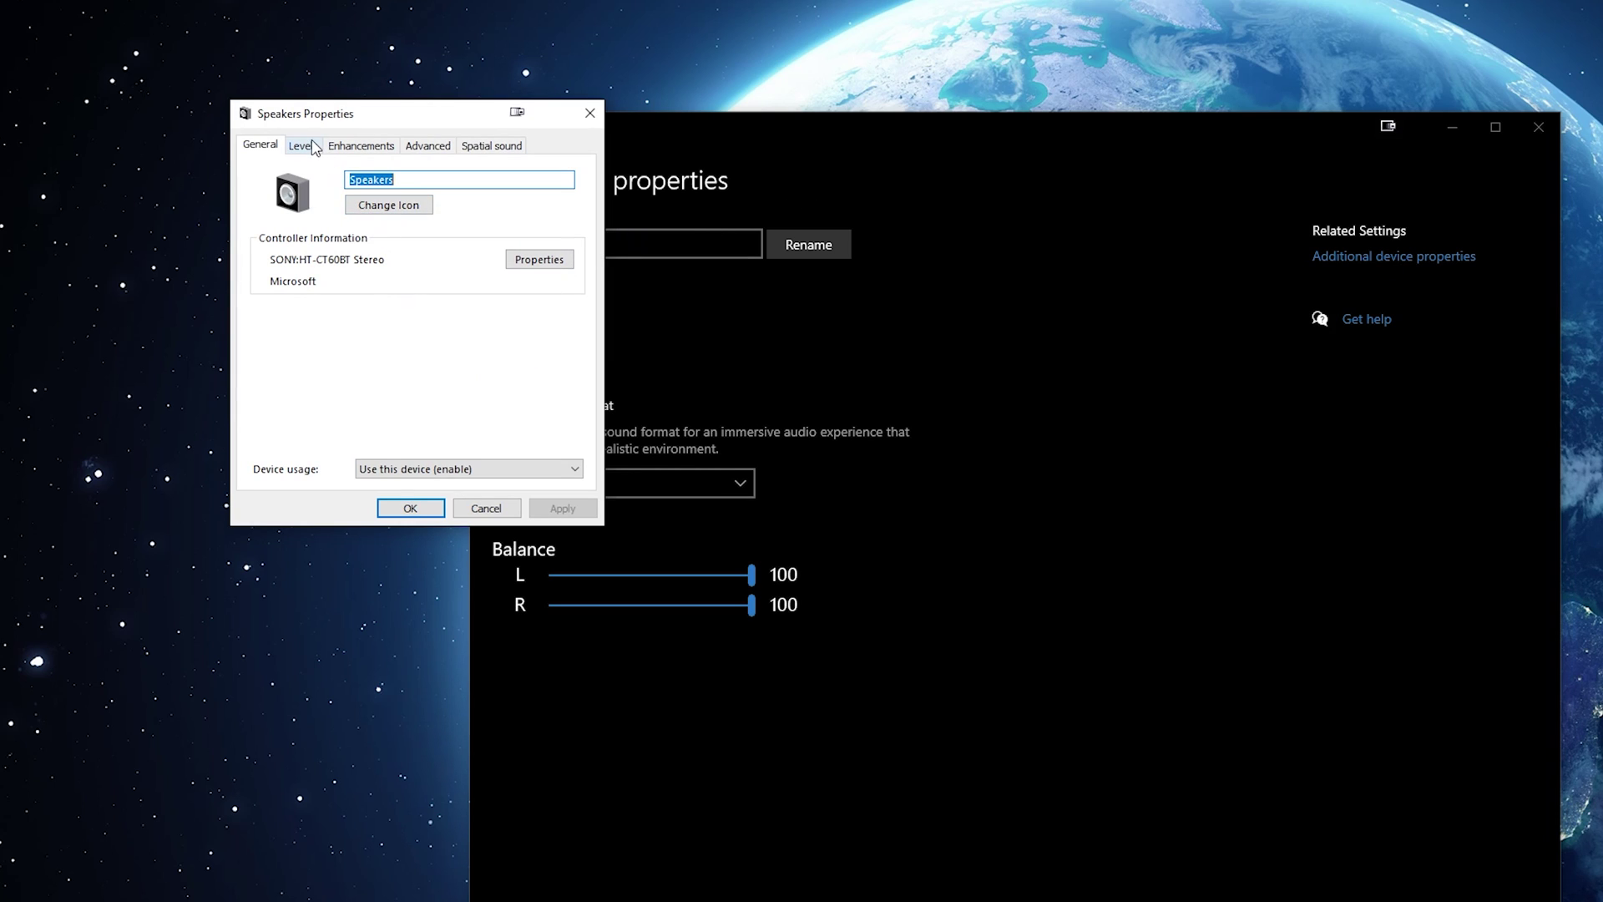
left_click(363, 147)
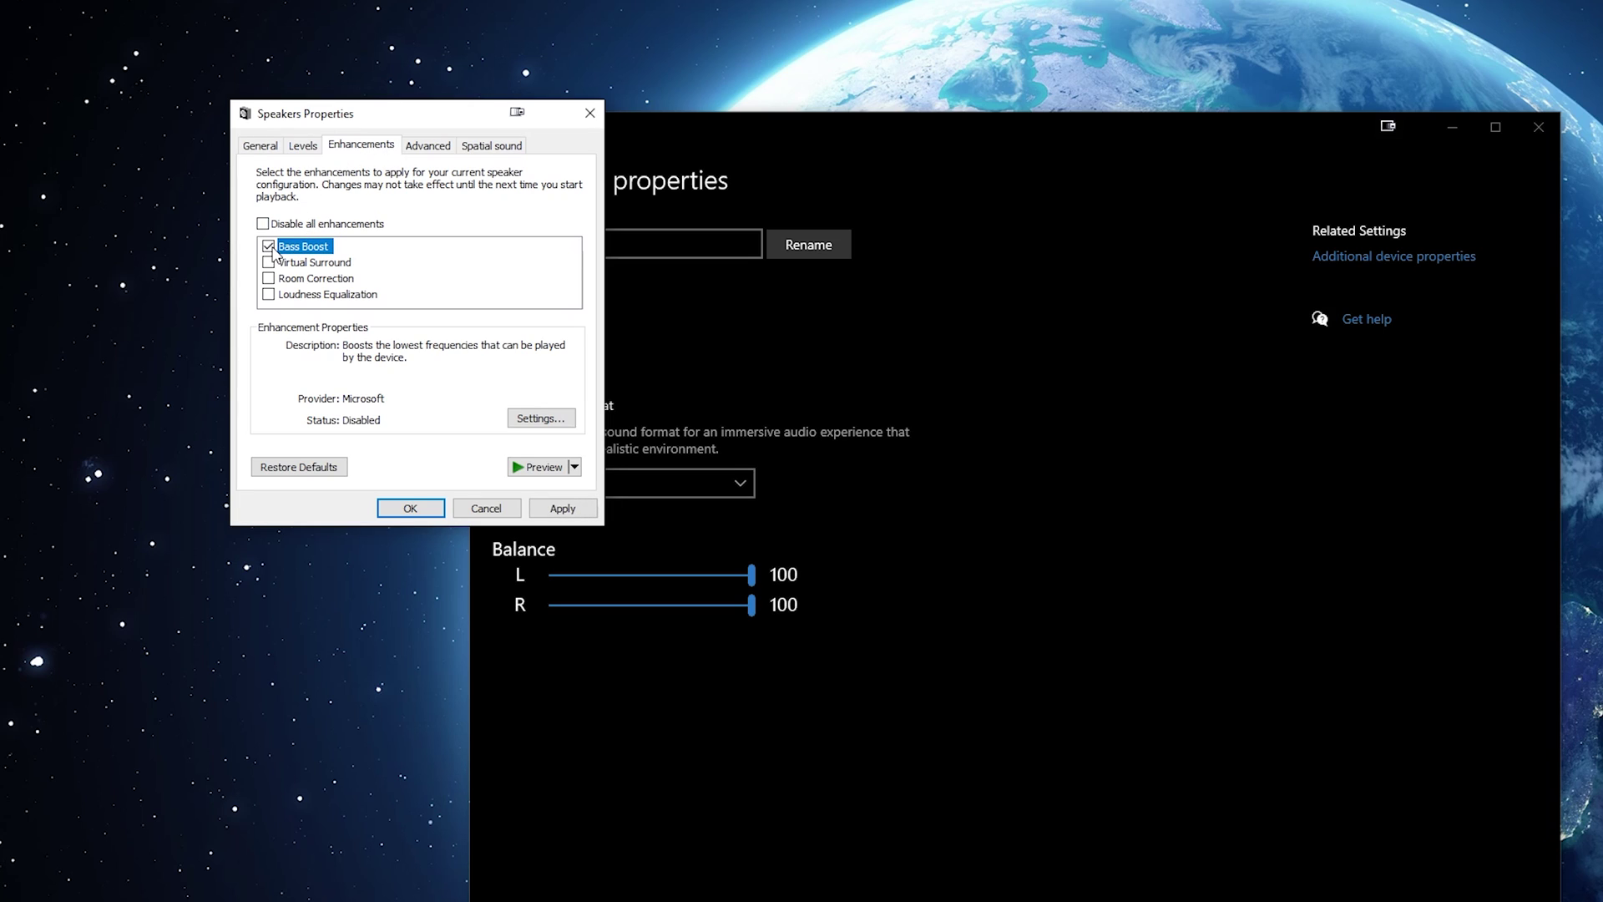
left_click(544, 467)
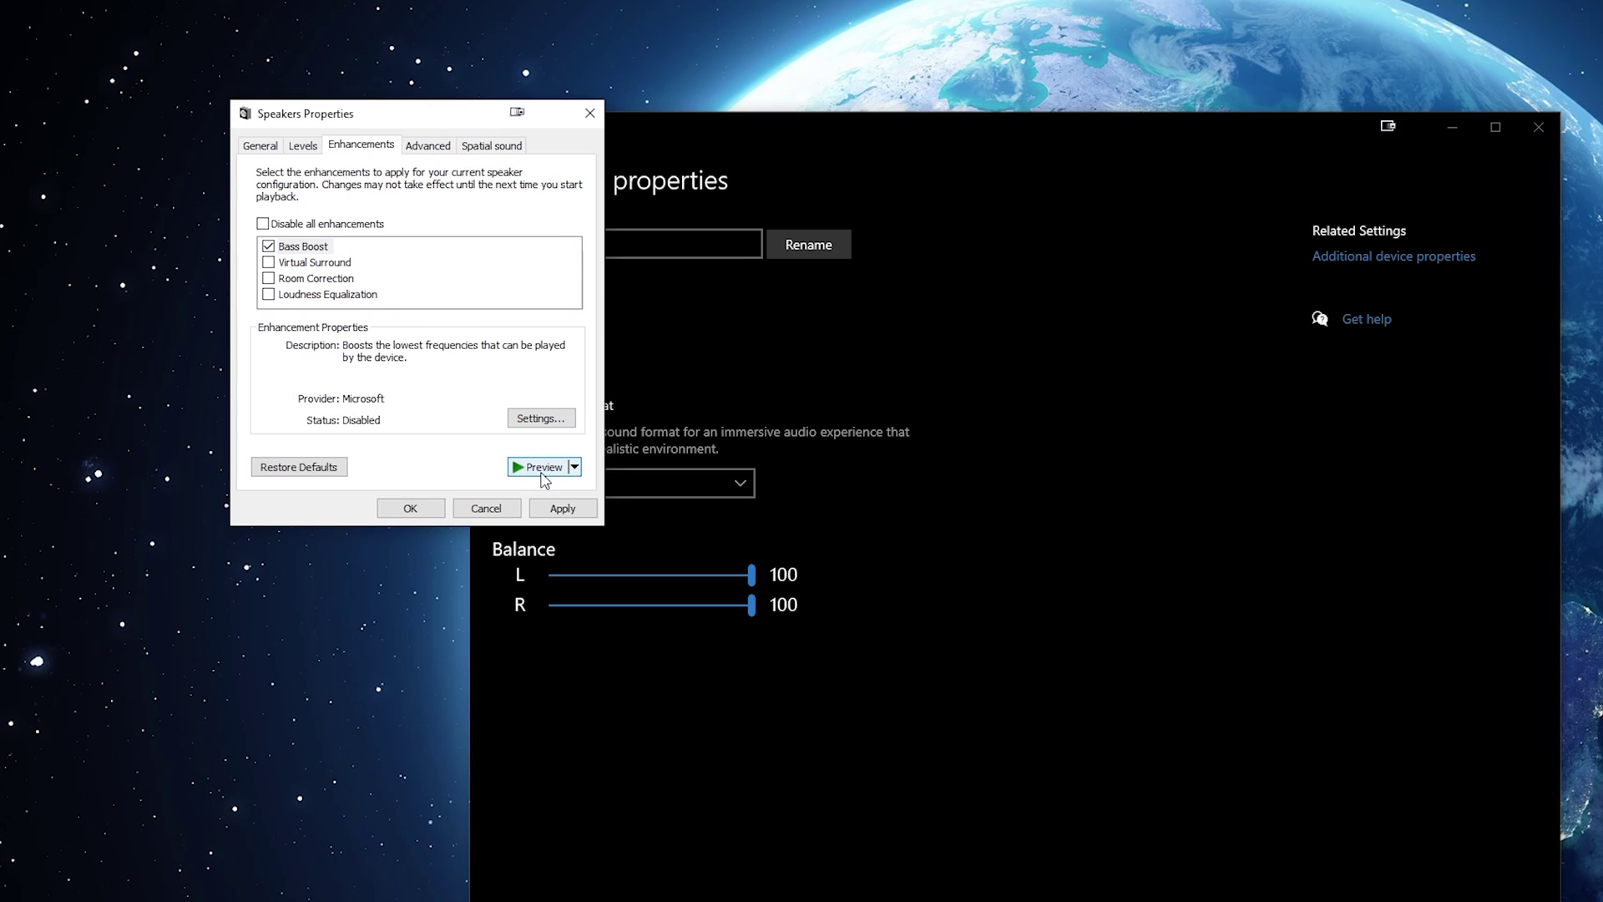
left_click(410, 510)
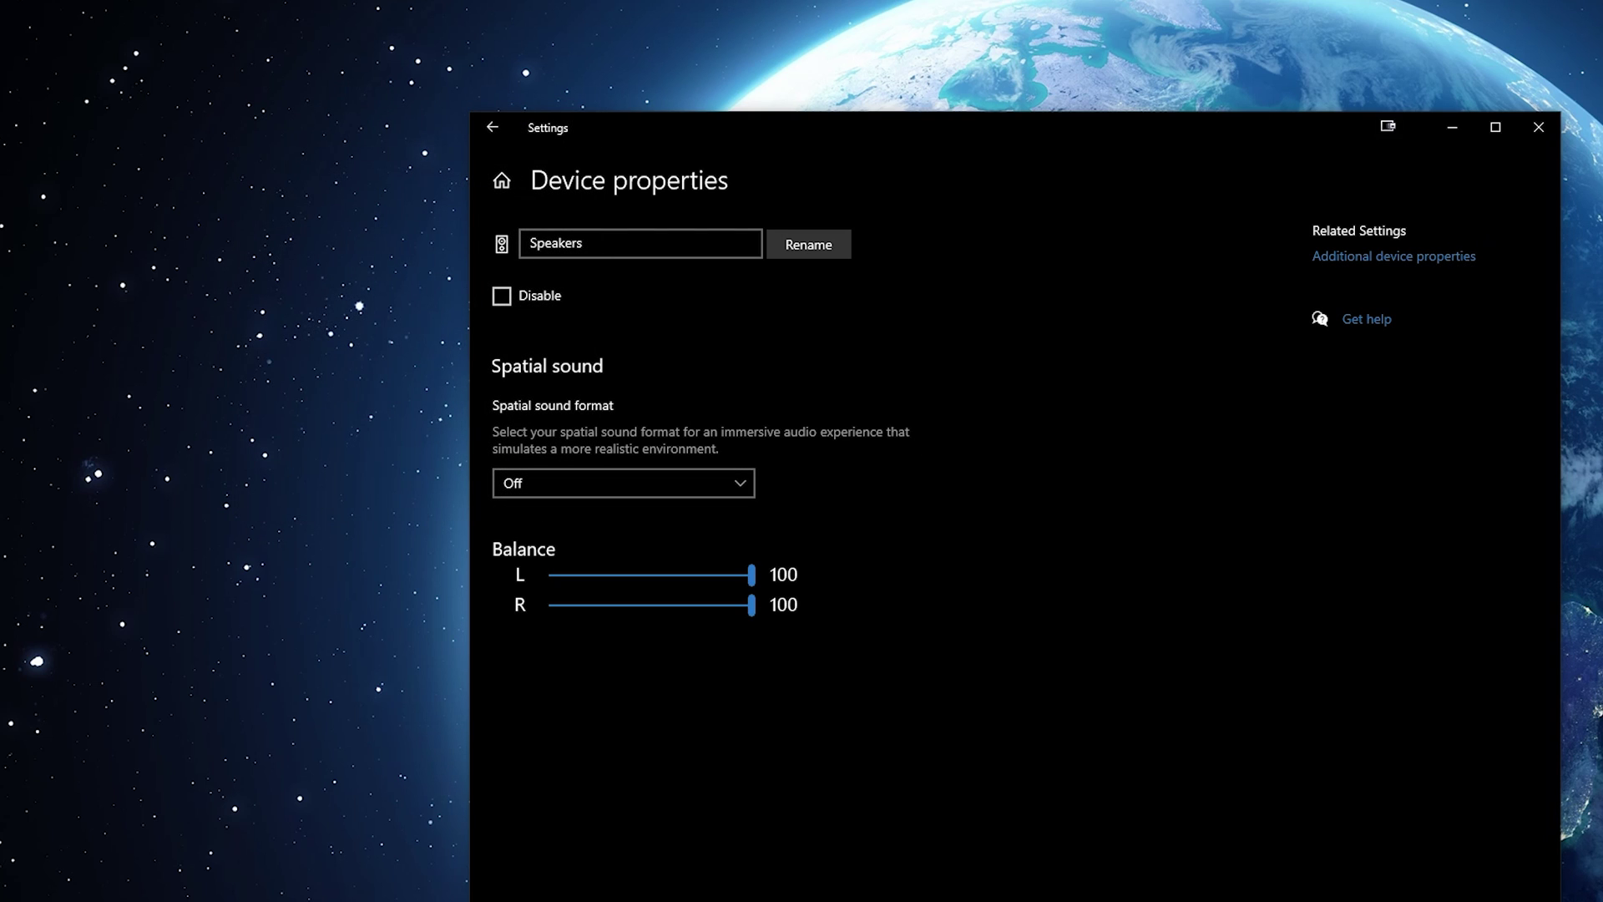
Step: Back on the Sound page, switch output to the C32HG7x display, then to Speakers (Boom Audio)
left_click(485, 129)
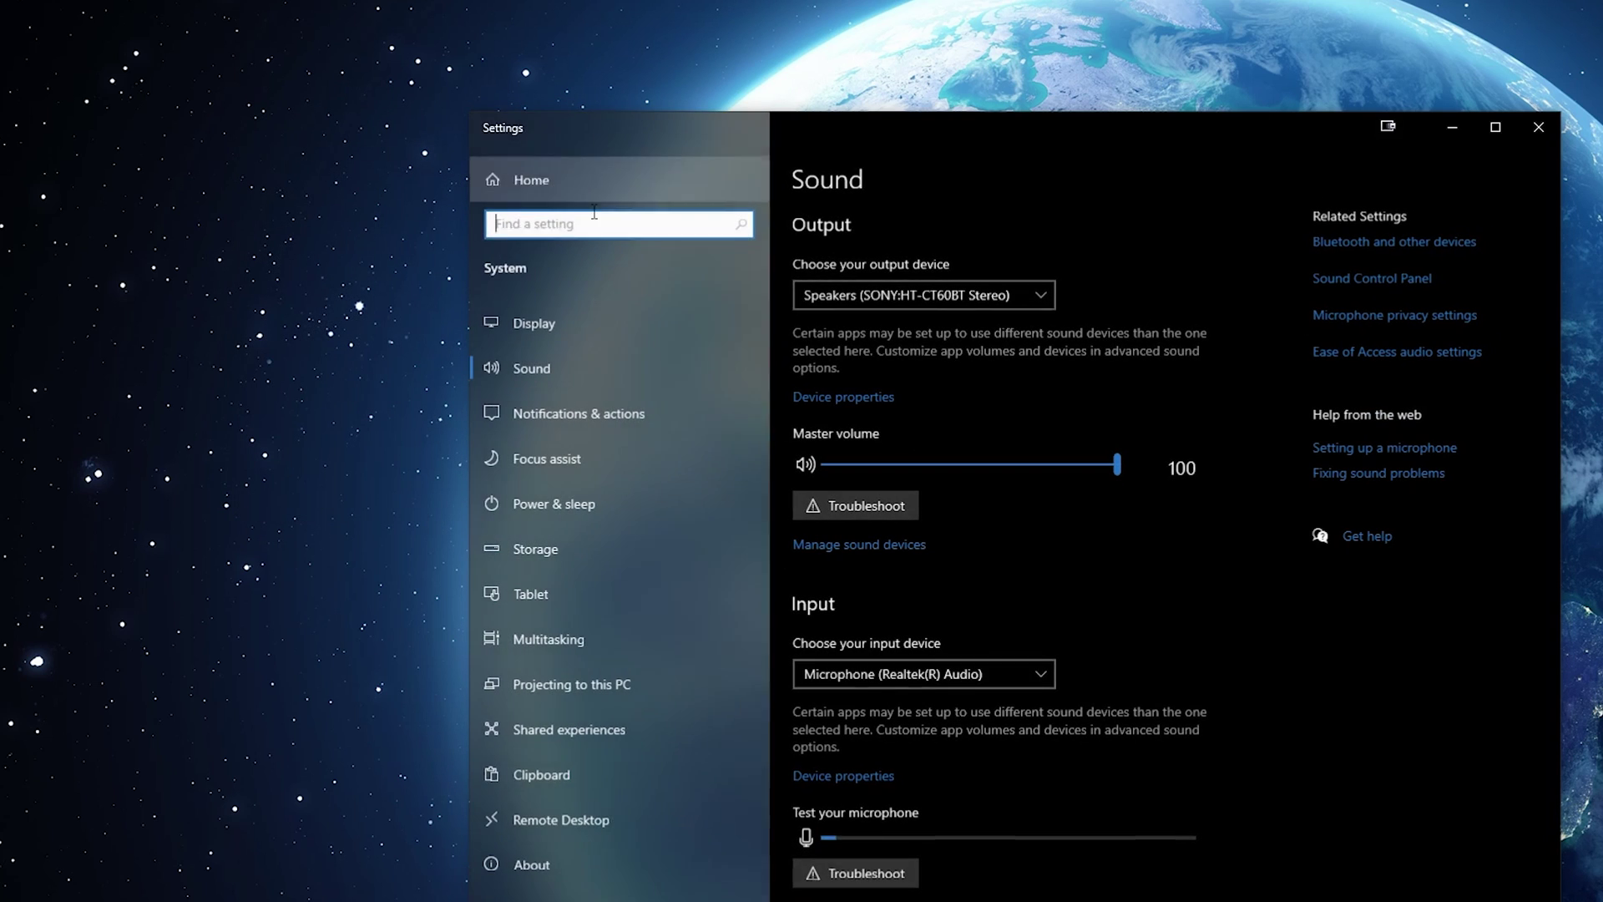
left_click(1011, 296)
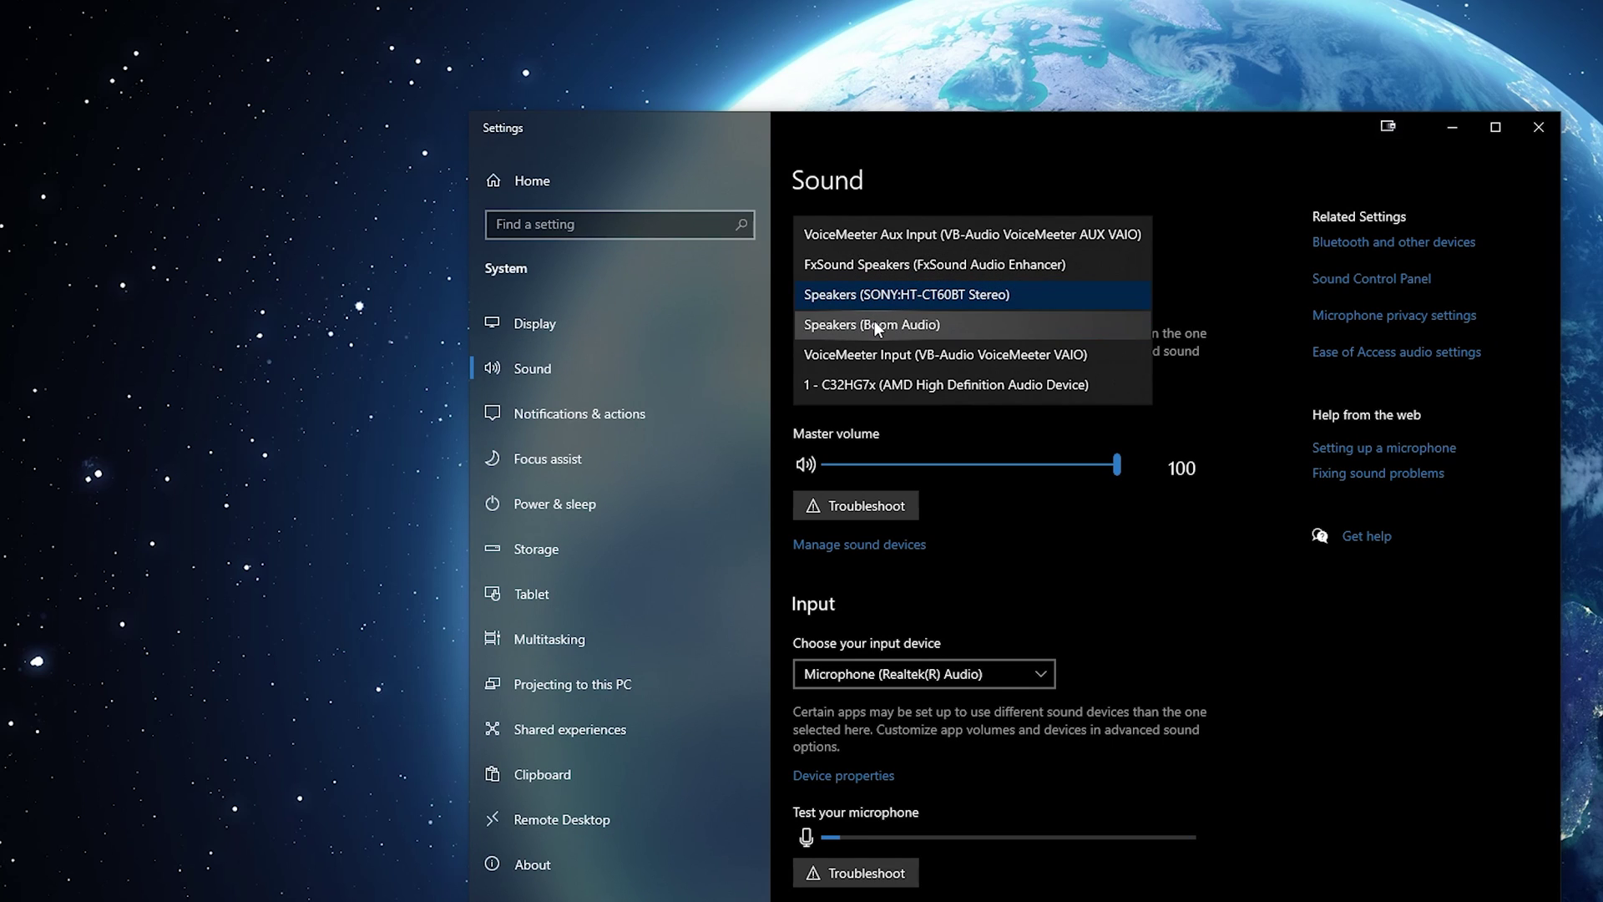
left_click(872, 393)
left_click(1041, 307)
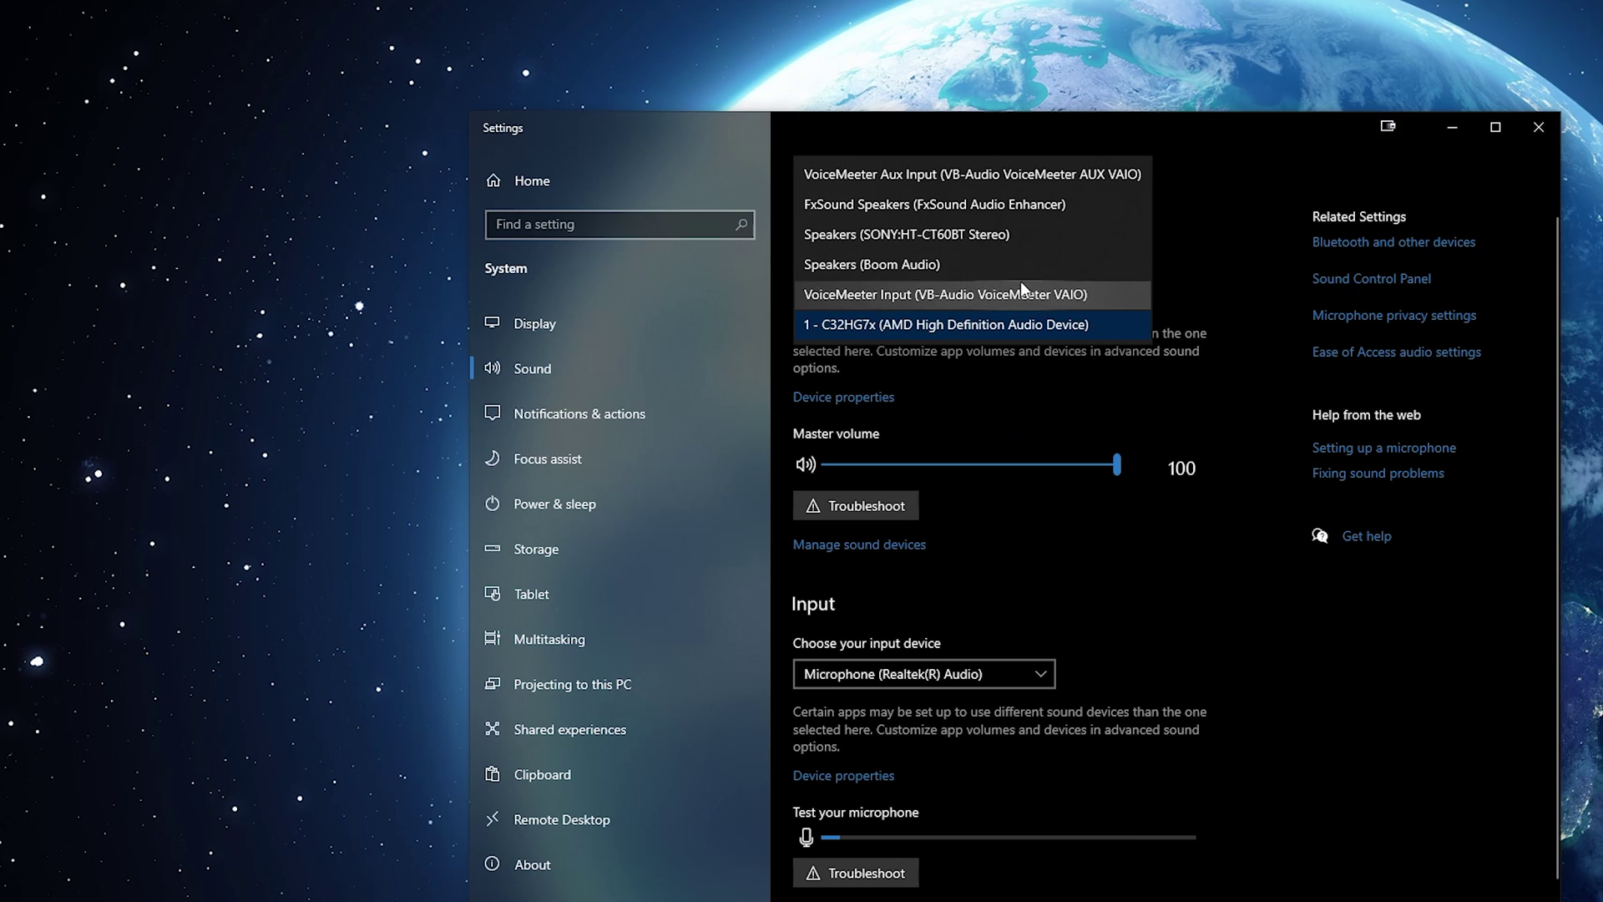
left_click(922, 260)
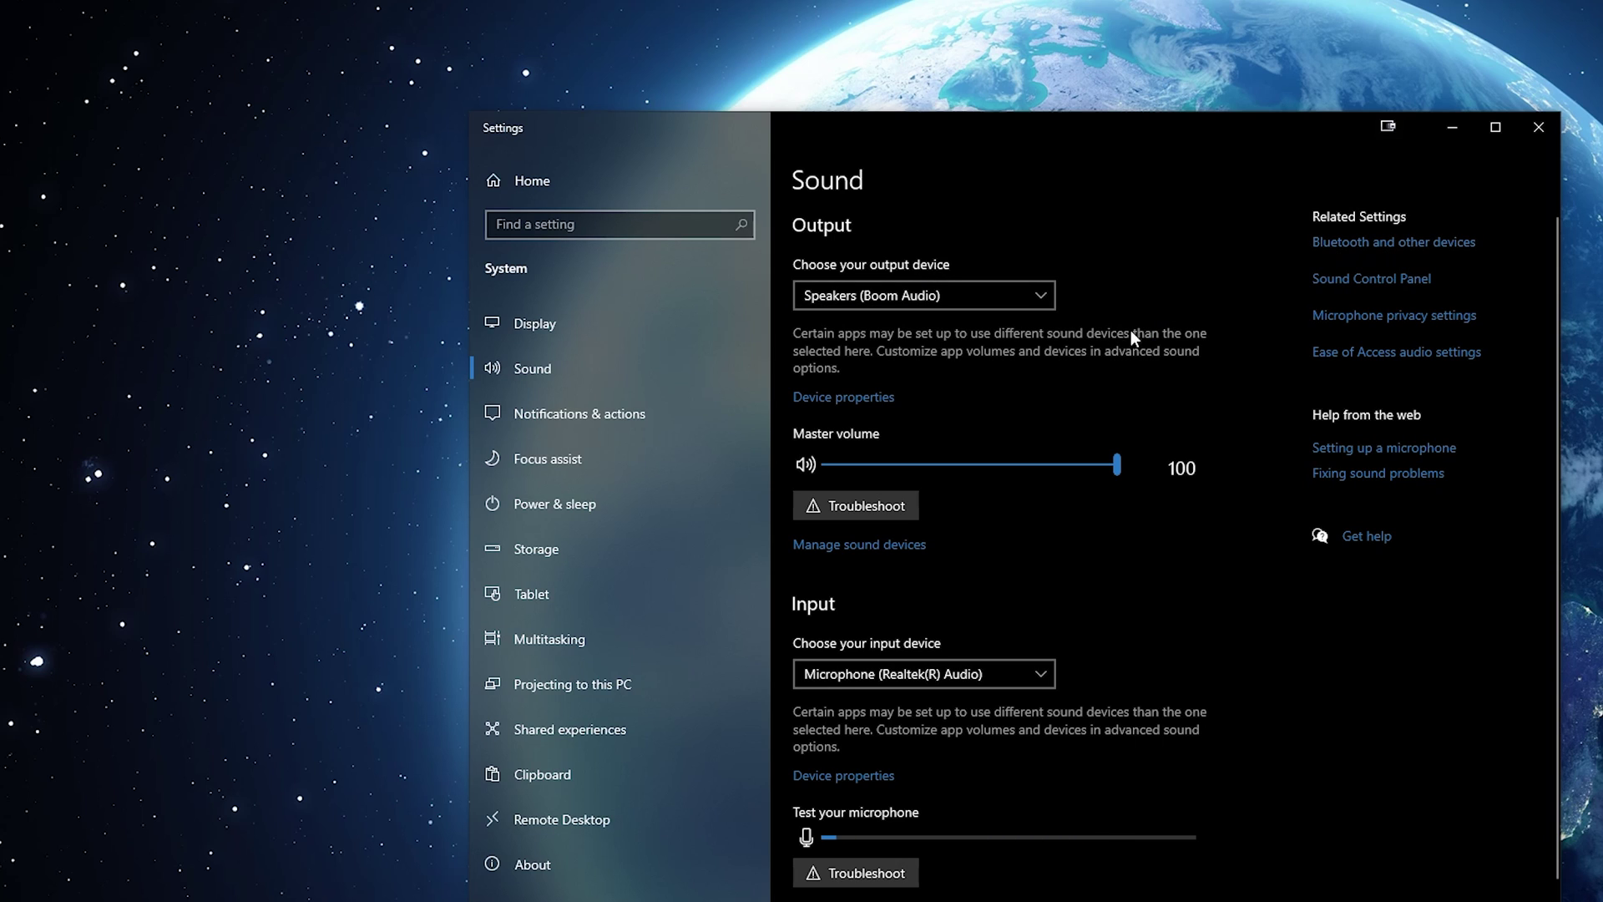
Step: Browse the Boom Audio speakers' classic properties: Levels, Advanced and Spatial sound
left_click(827, 396)
left_click(1400, 258)
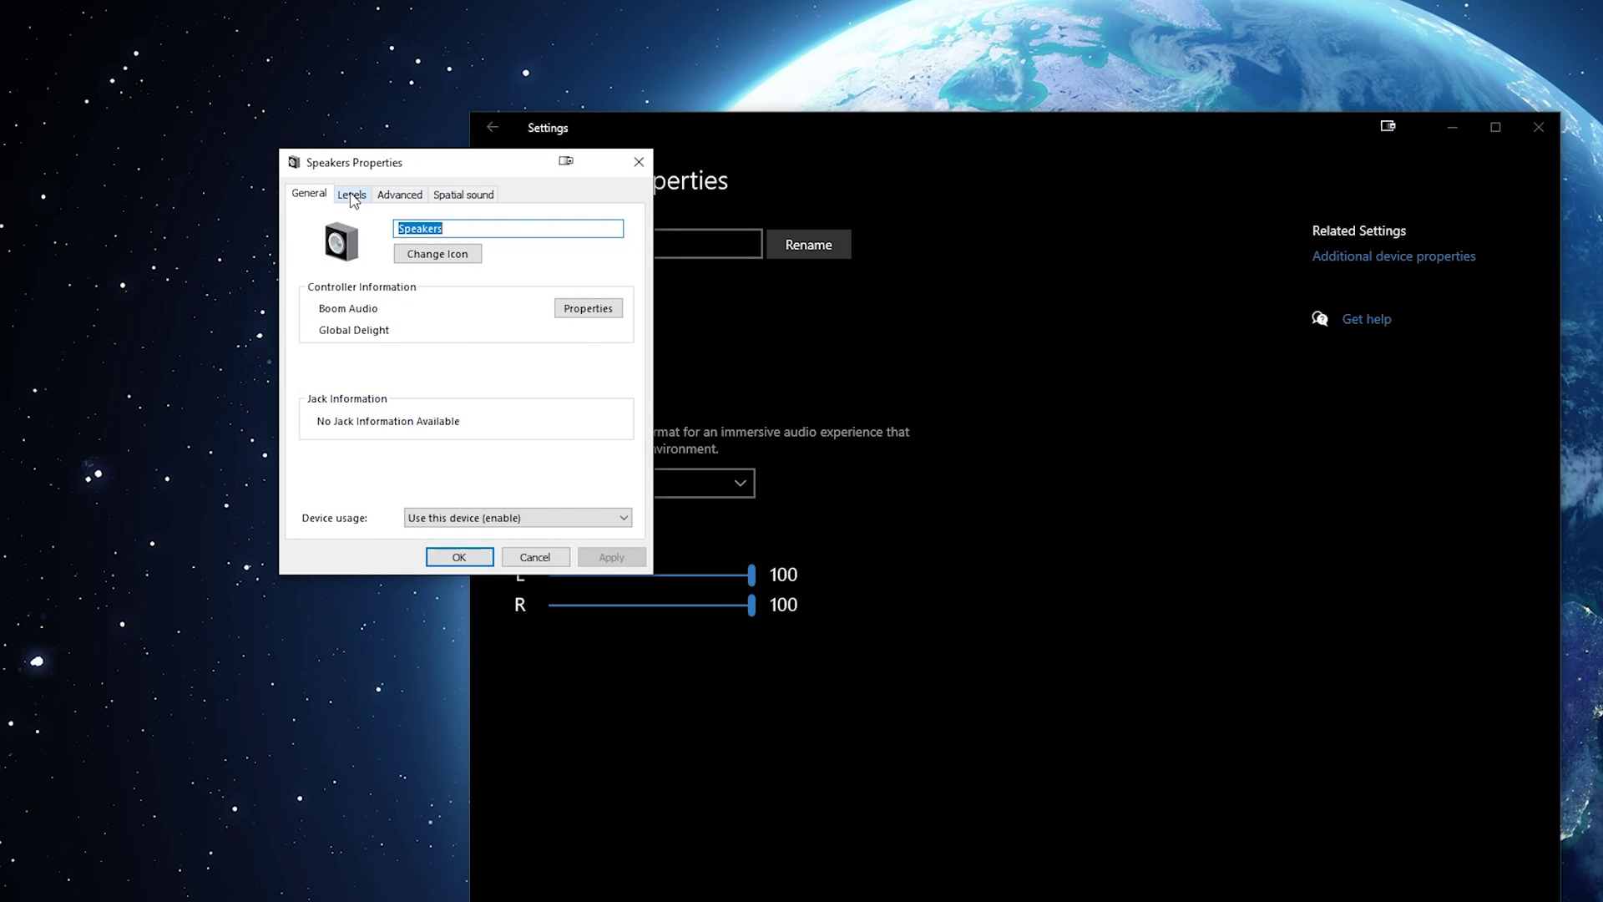
left_click(352, 200)
left_click(390, 198)
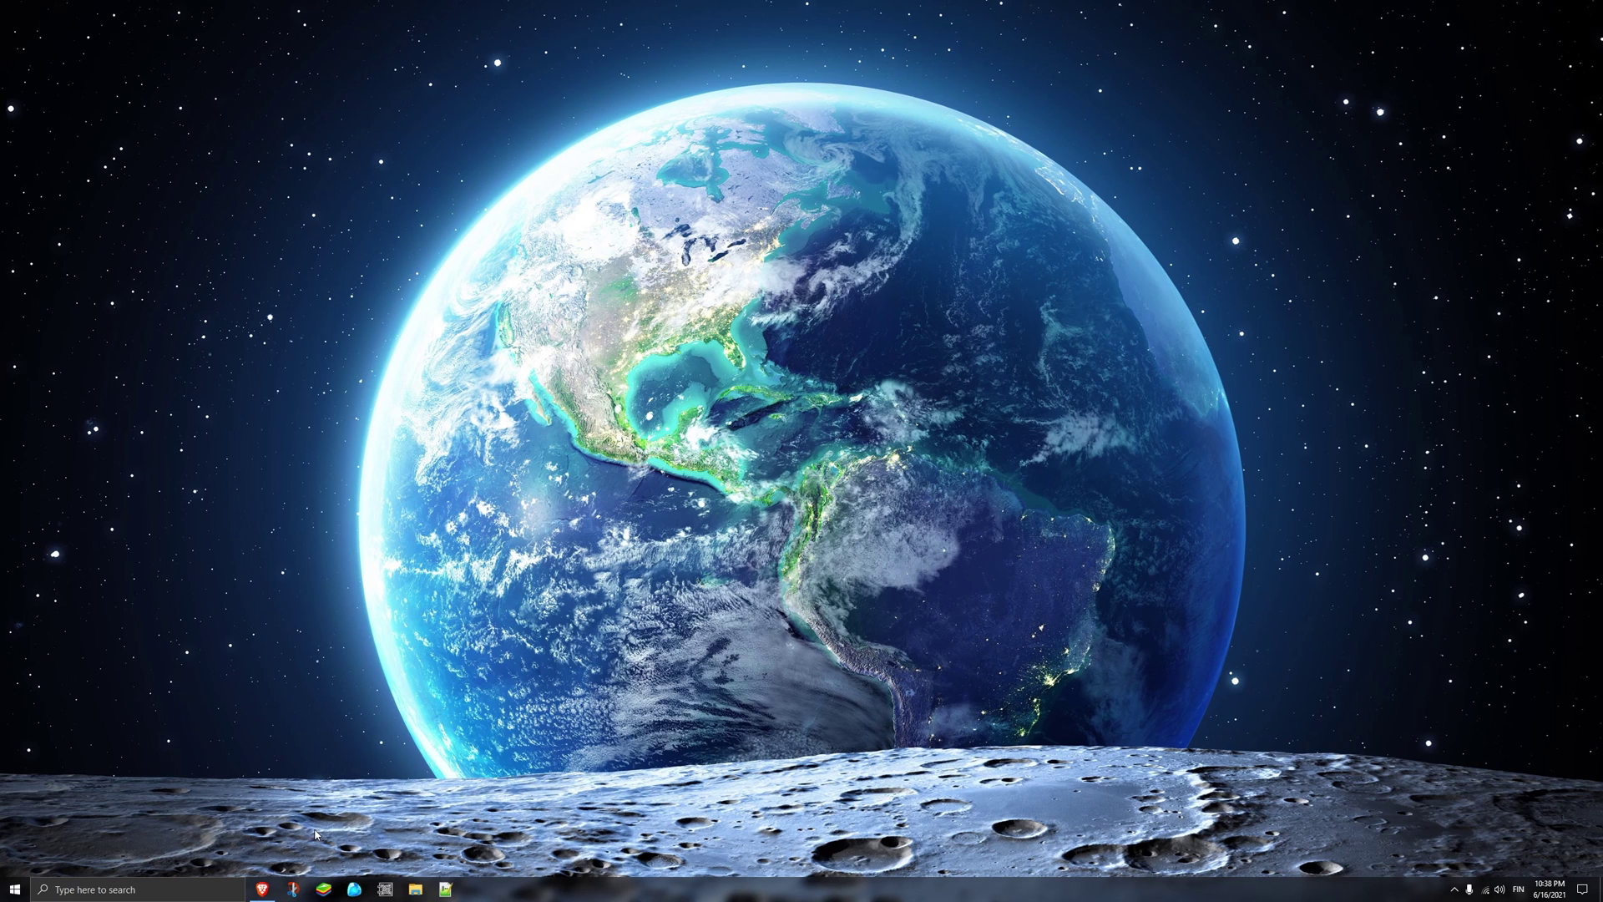
Step: From the article's Equalizer APO section, download the installer on SourceForge and return to the article
left_click(263, 894)
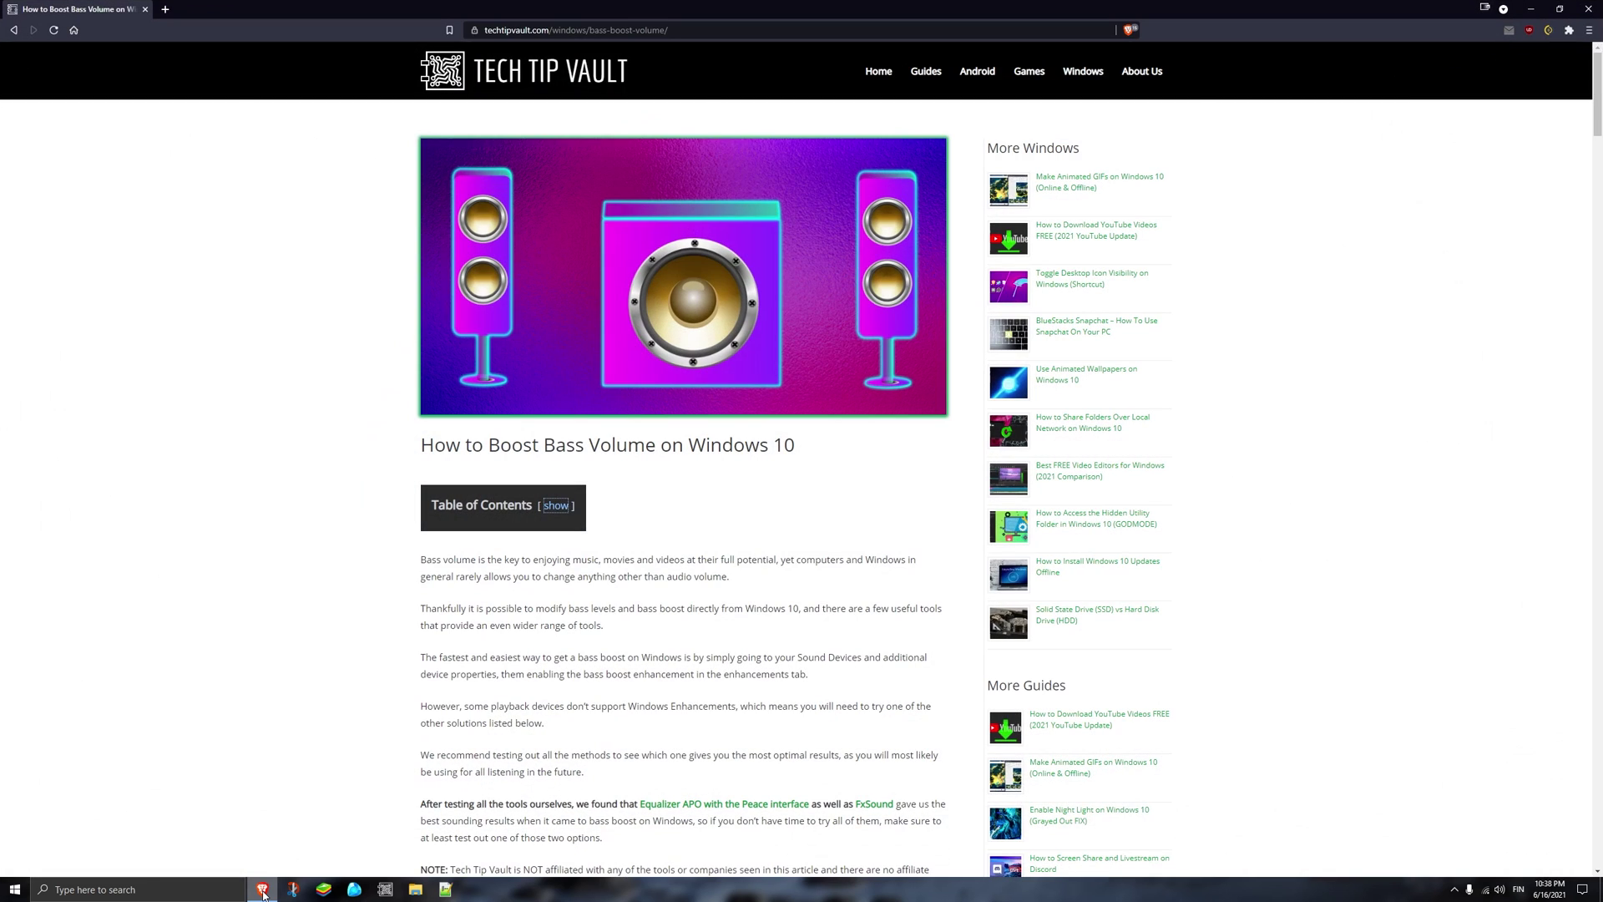
left_click(560, 507)
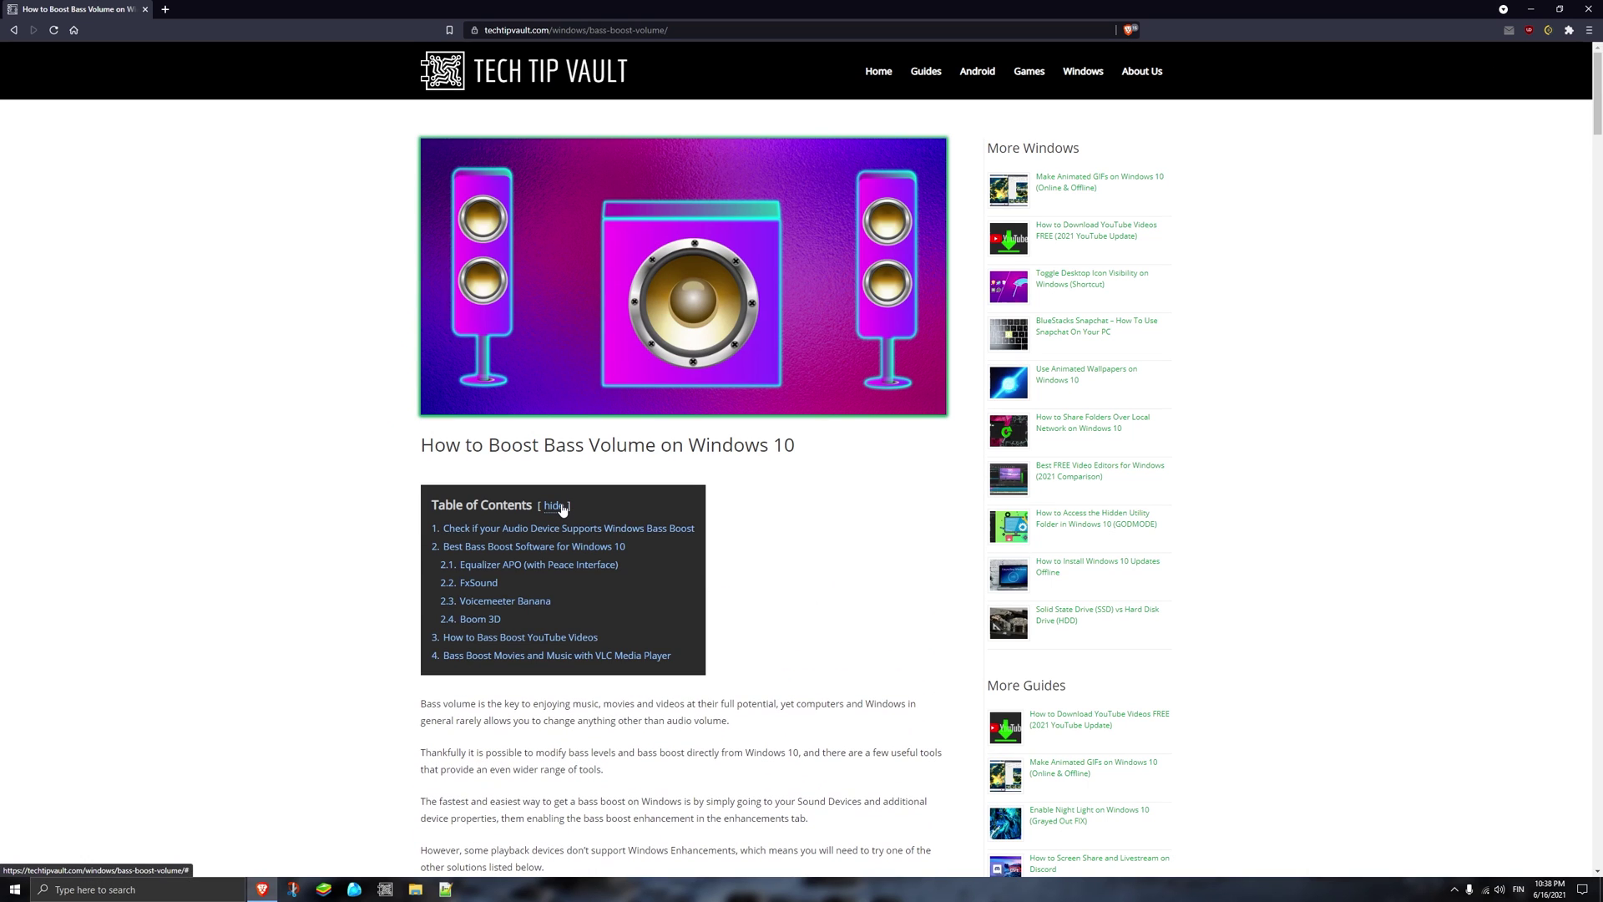
left_click(550, 566)
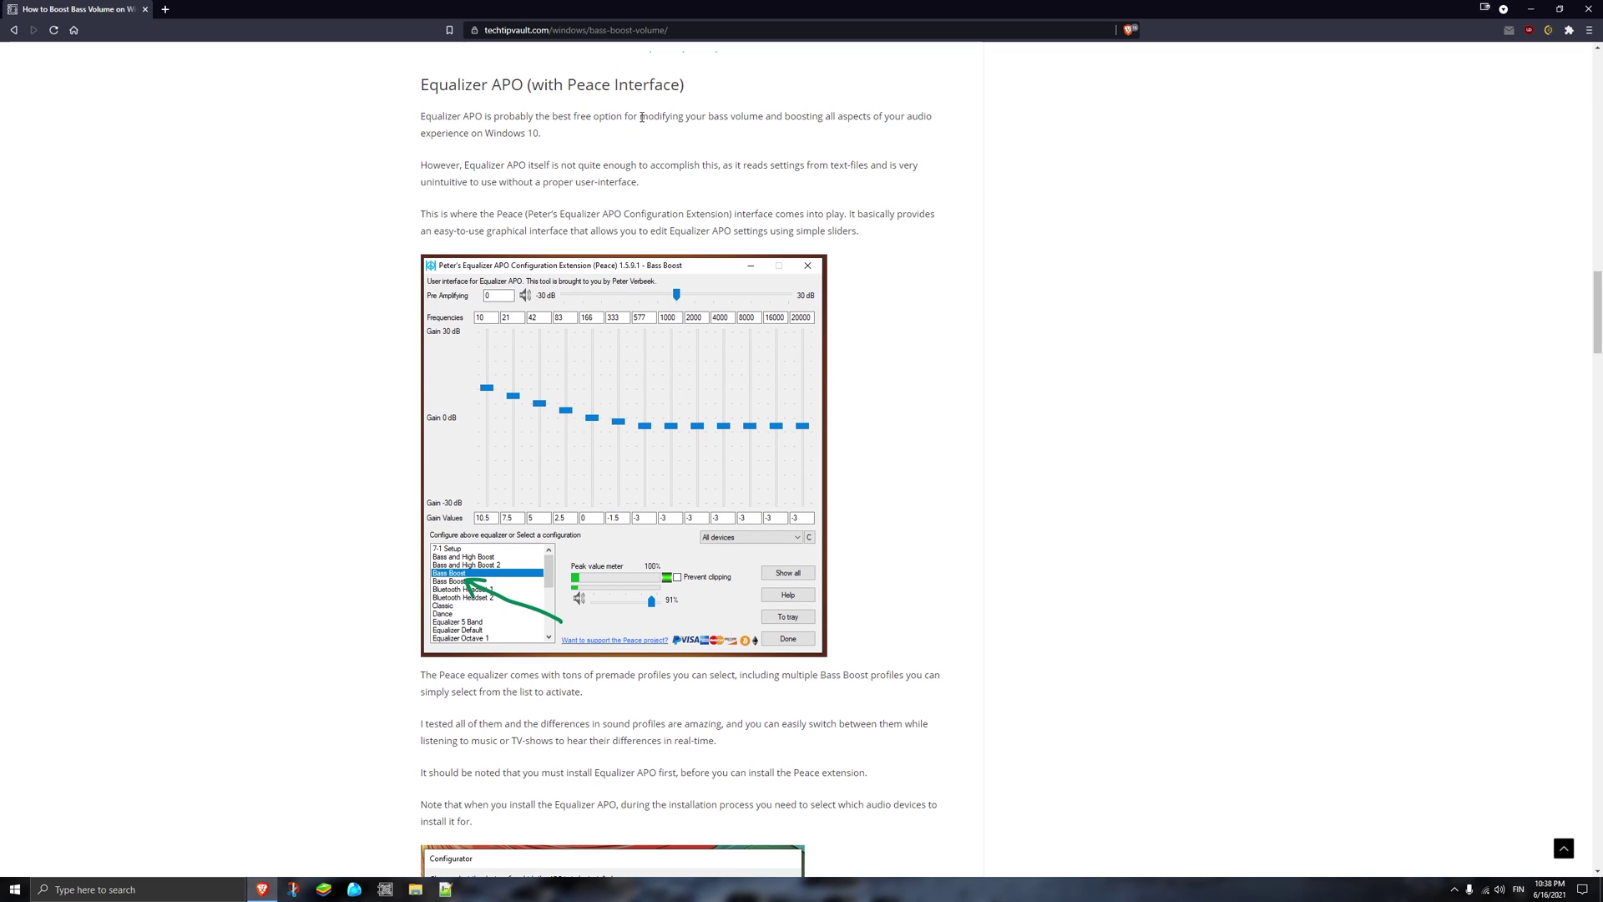
scroll(610, 165, "down", 6)
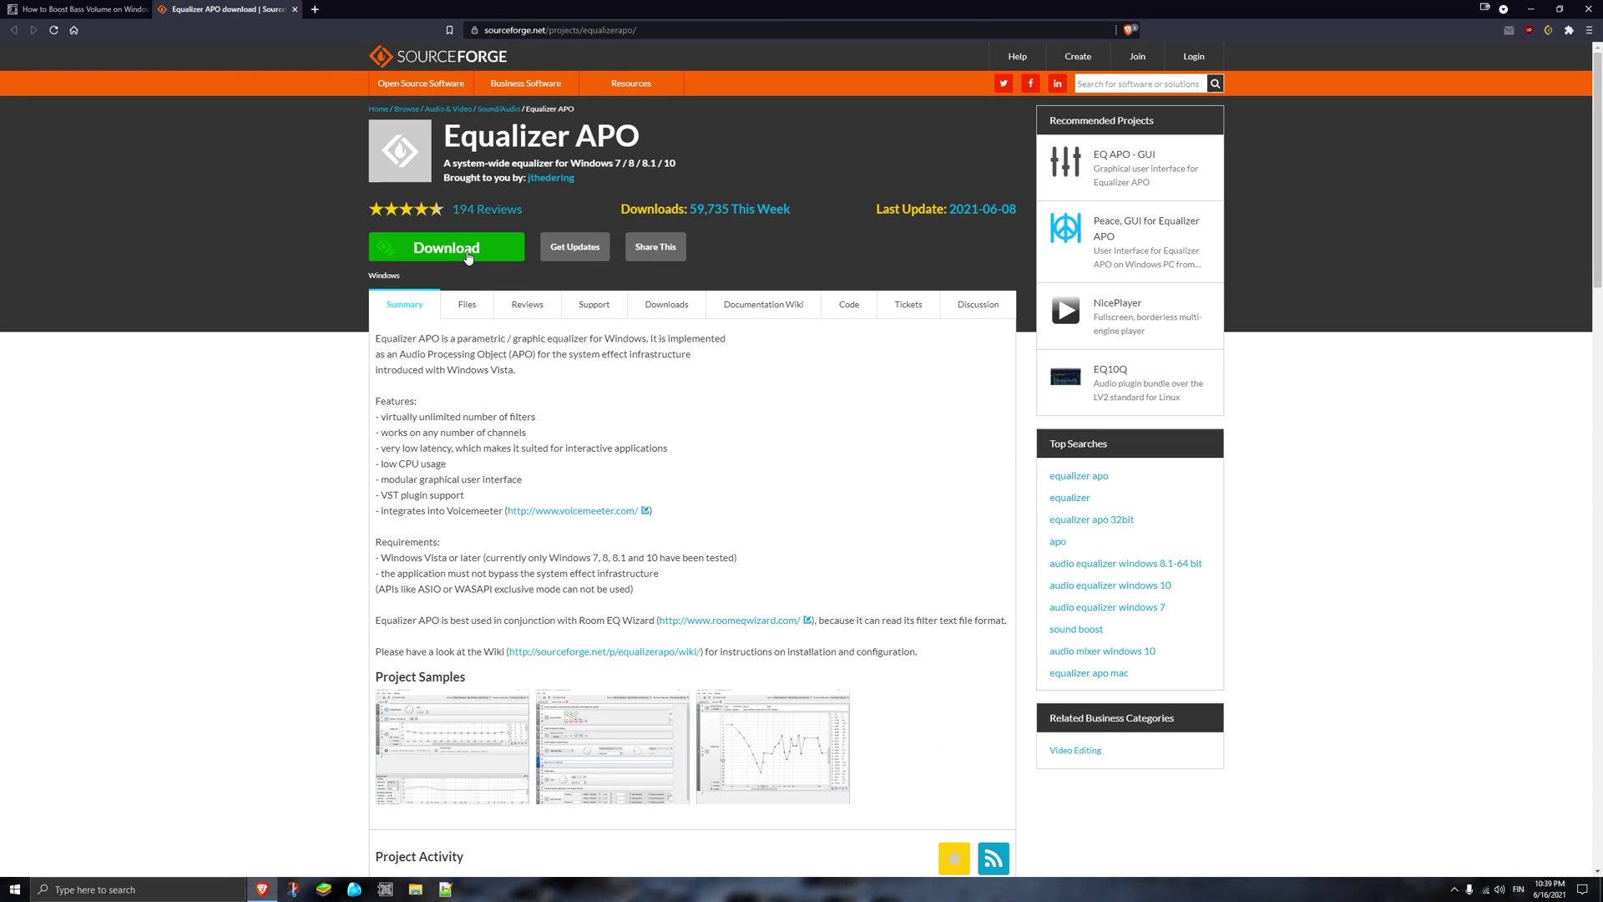
left_click(470, 252)
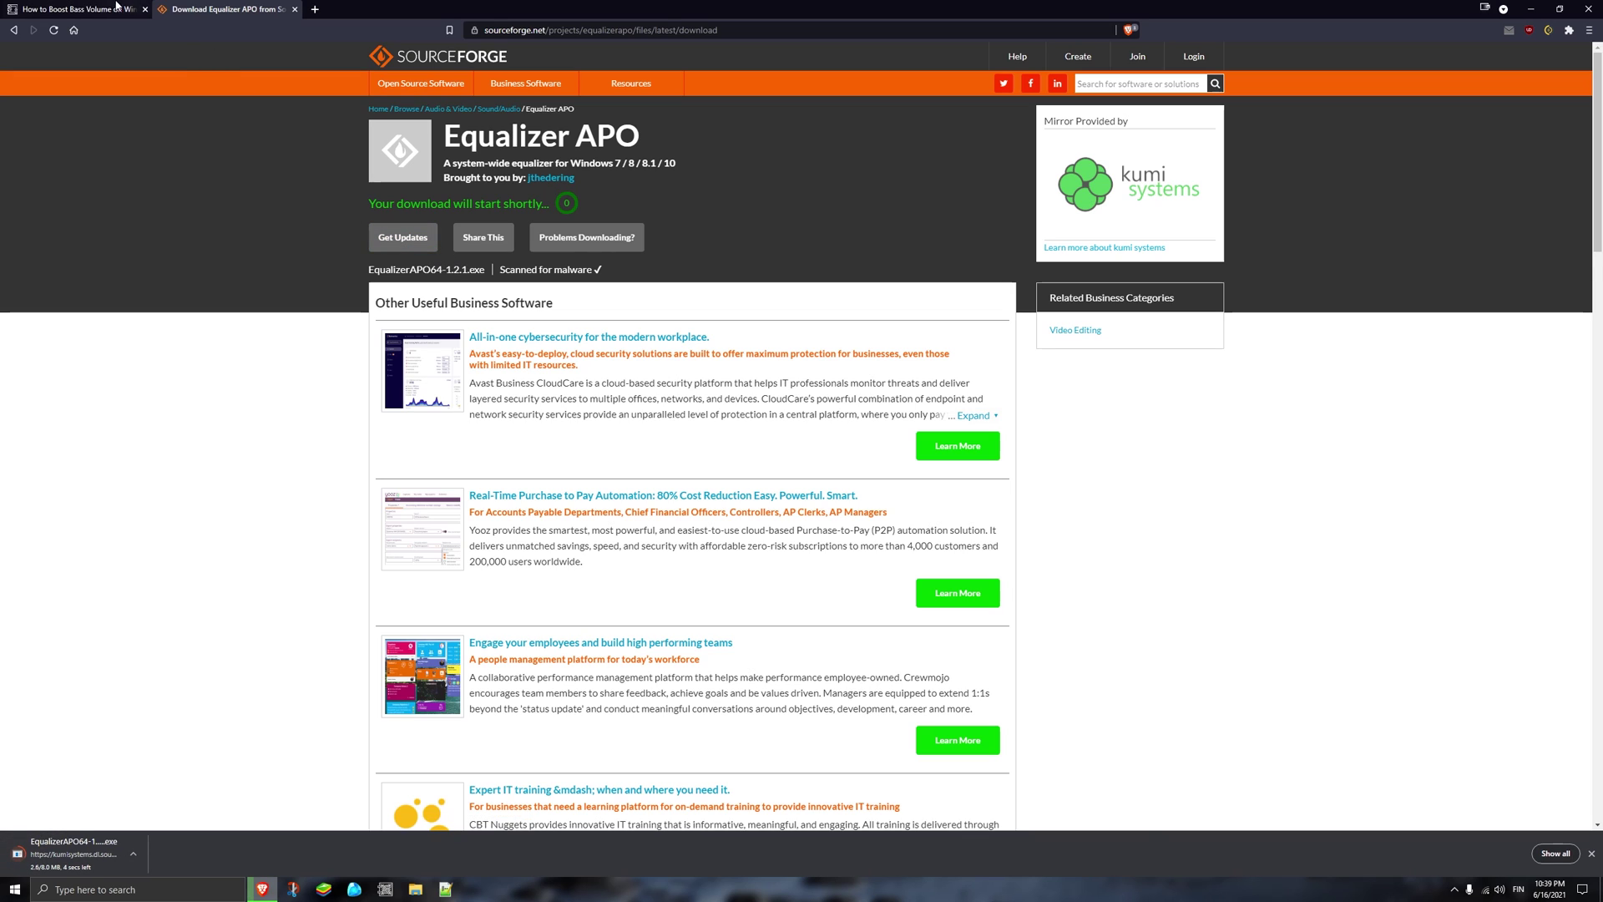
left_click(88, 11)
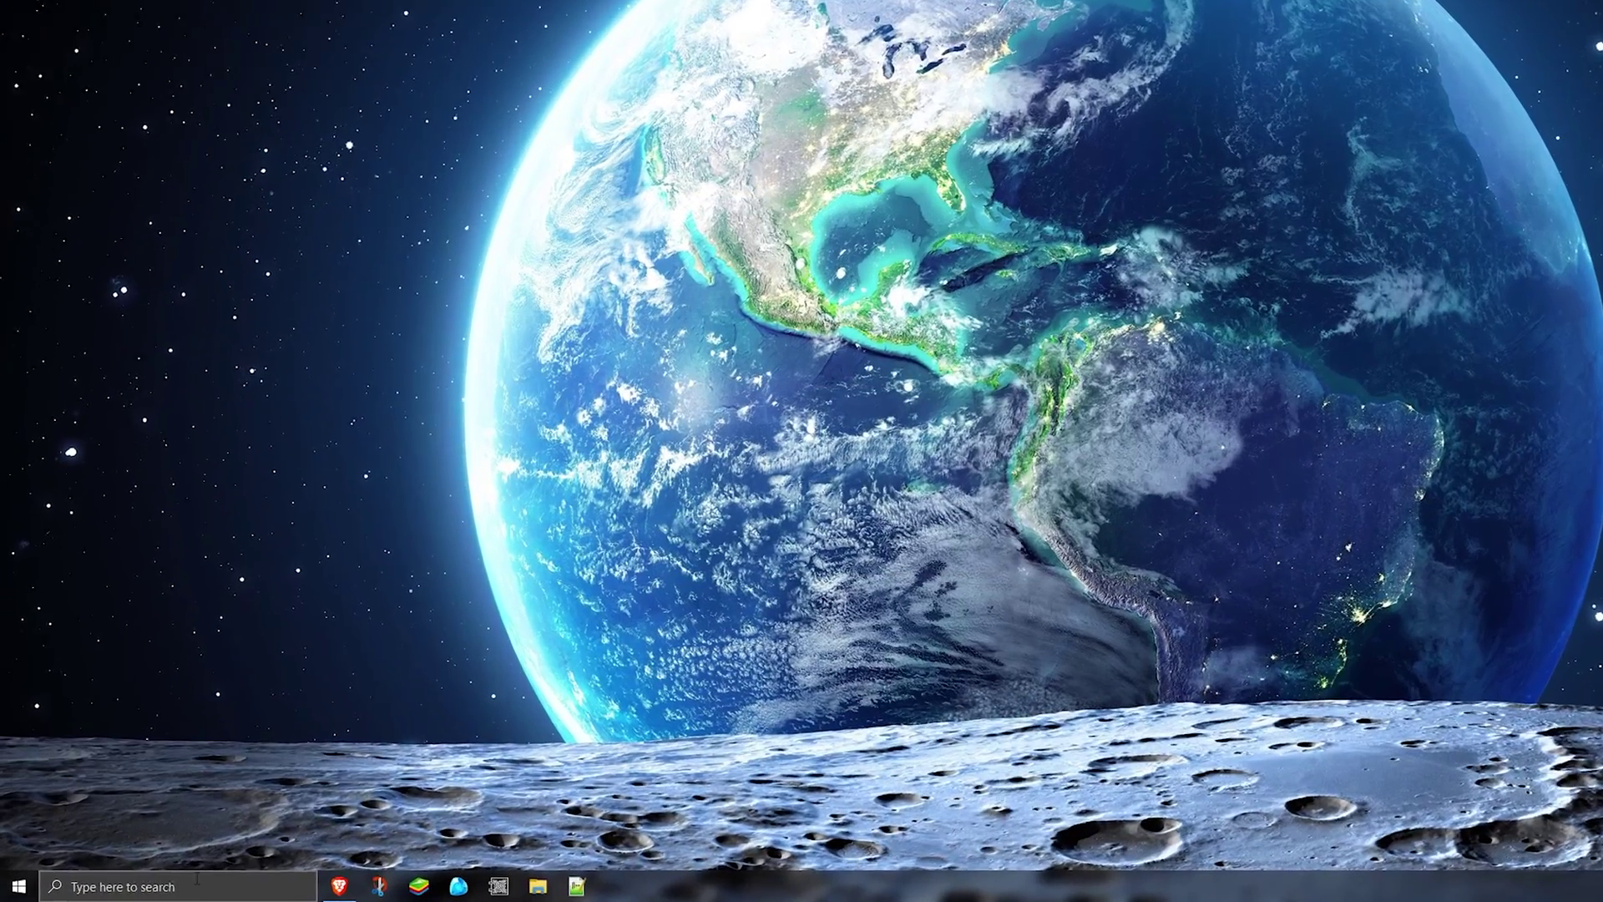
Step: Navigate This PC > C: > Program Files > EqualizerAPO in File Explorer
left_click(139, 891)
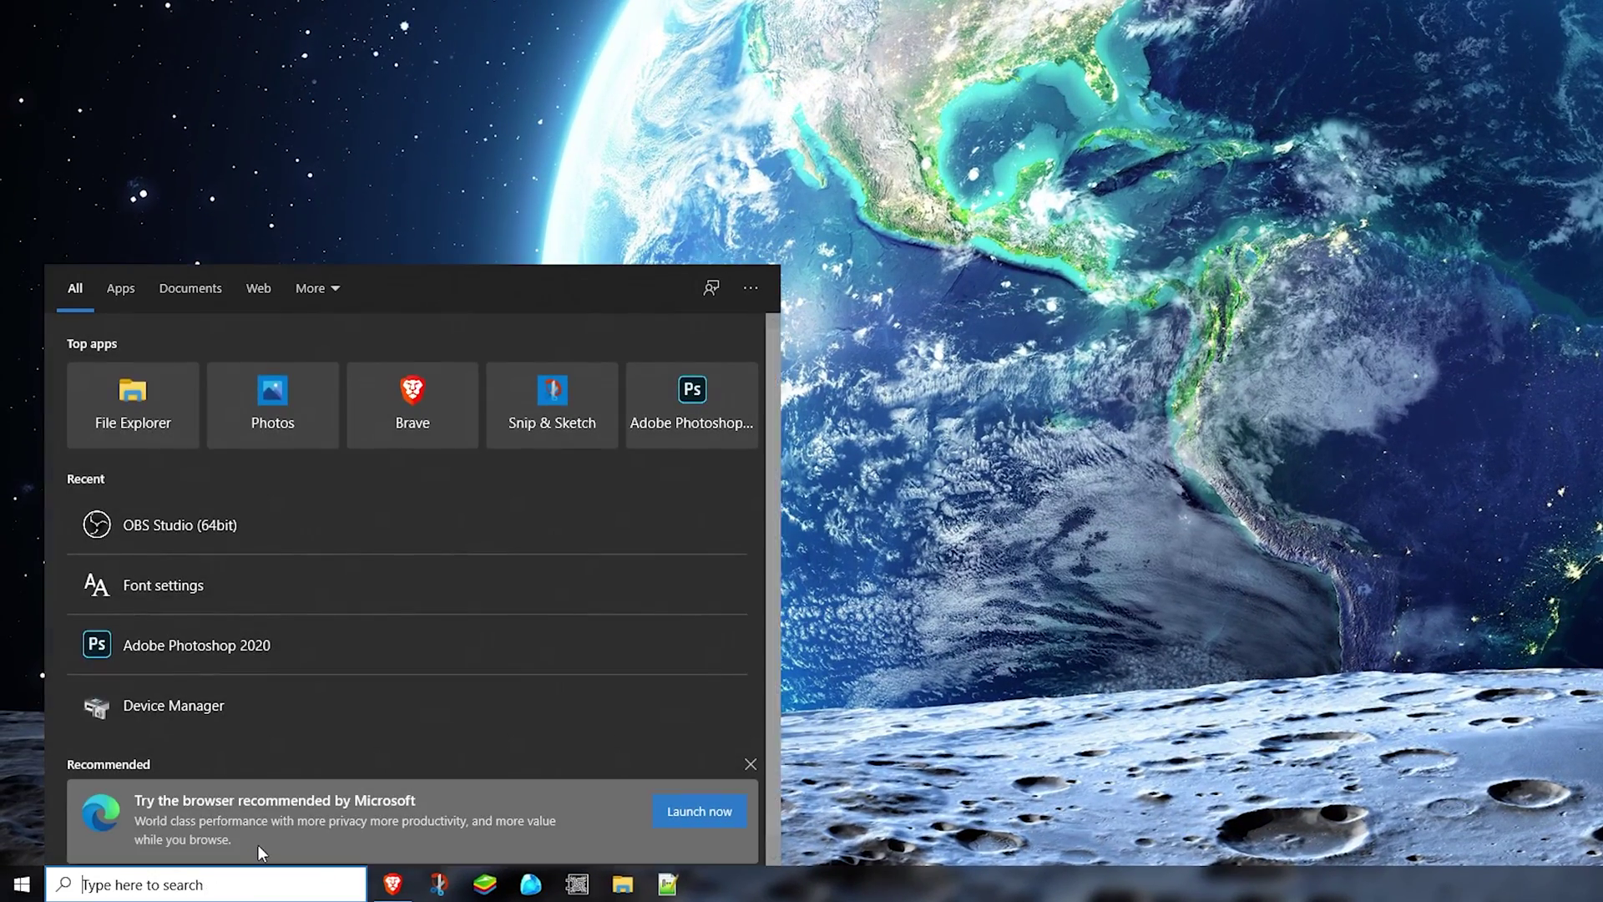
type("this pc")
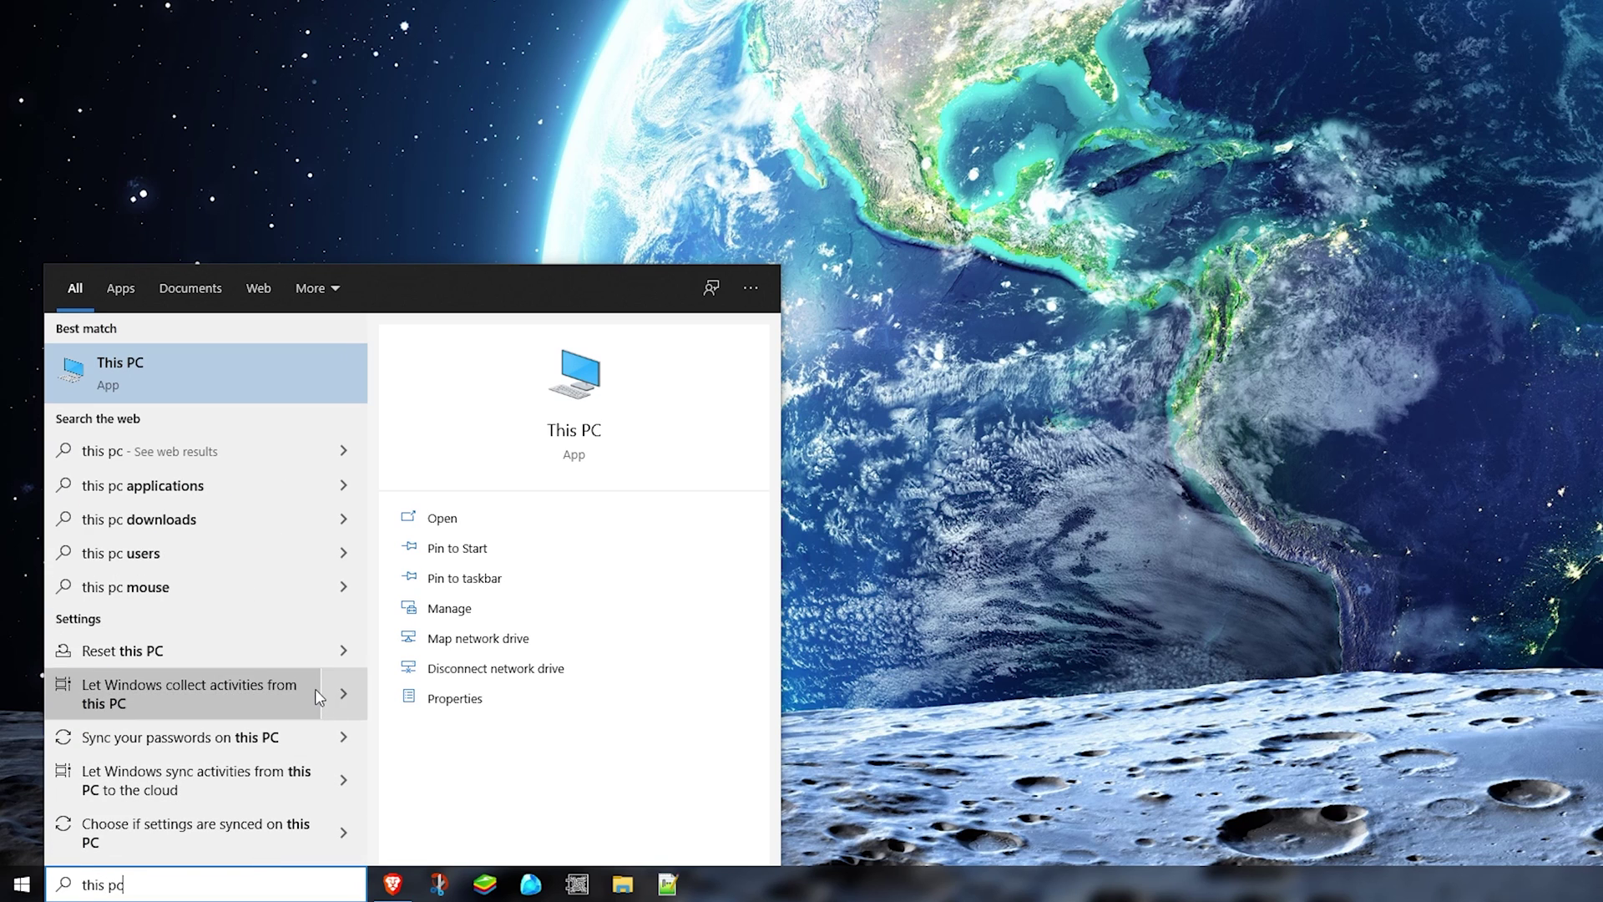
left_click(298, 362)
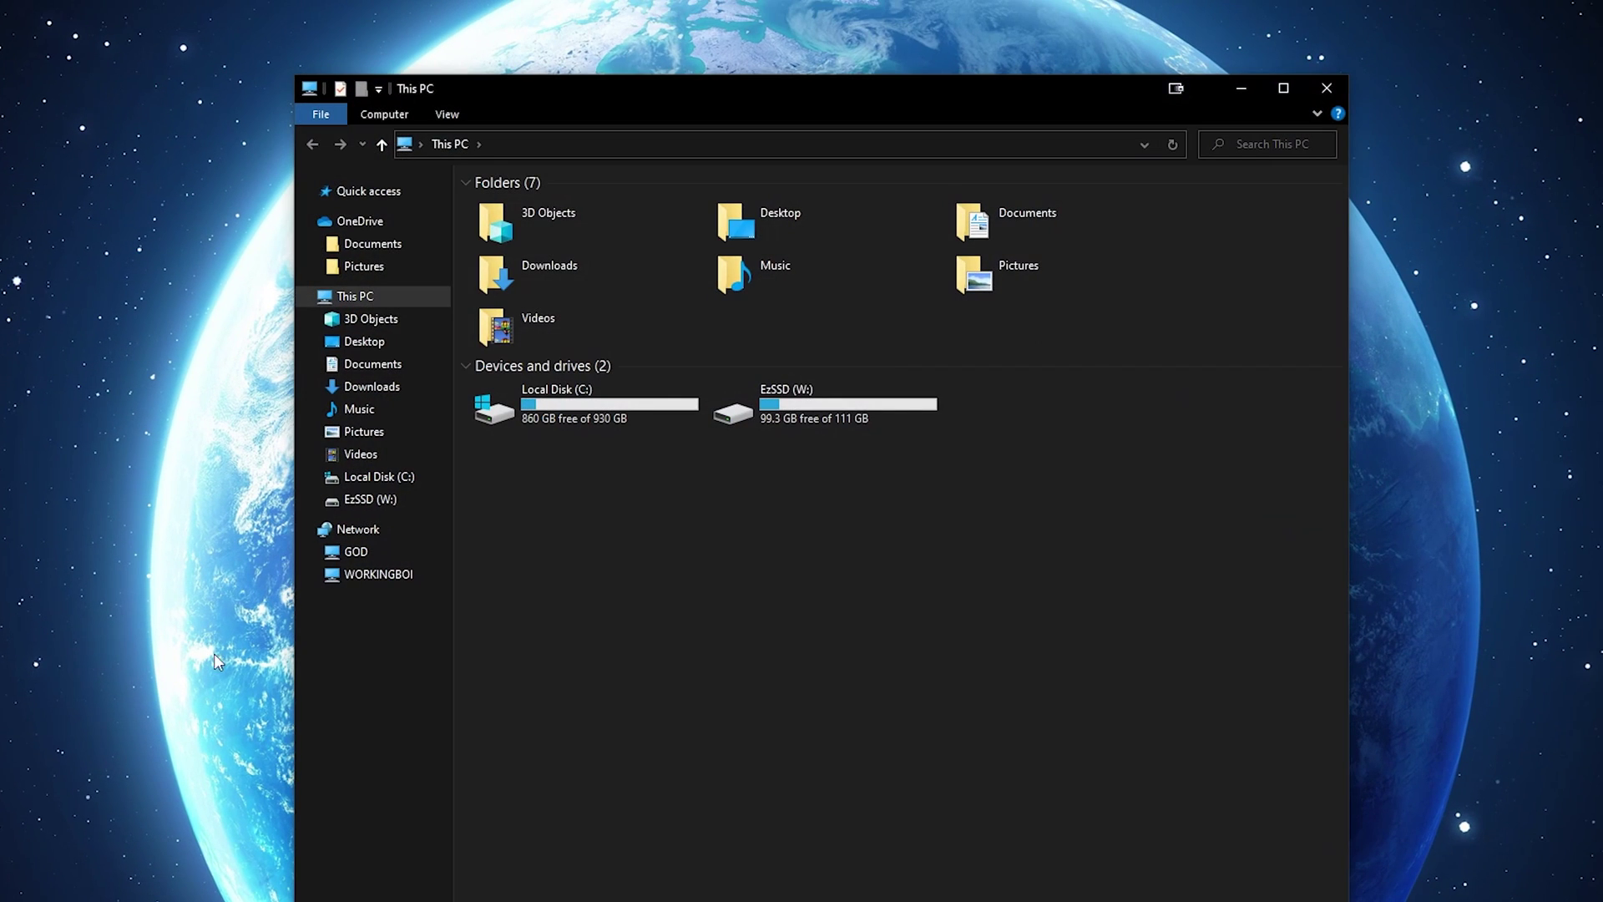
double_click(588, 413)
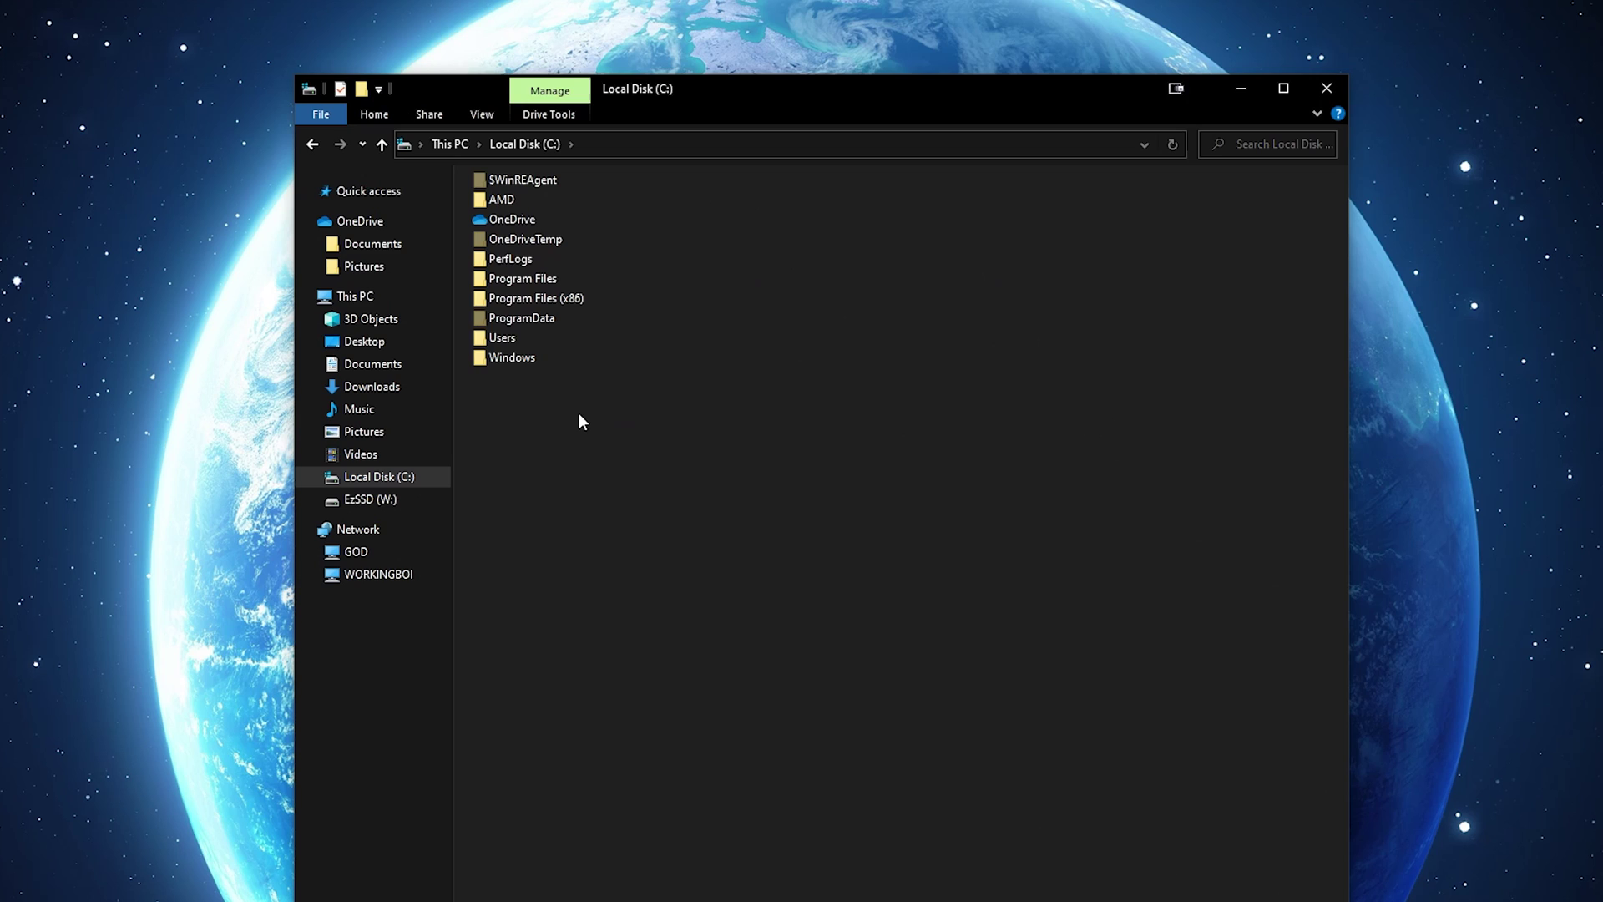
double_click(536, 281)
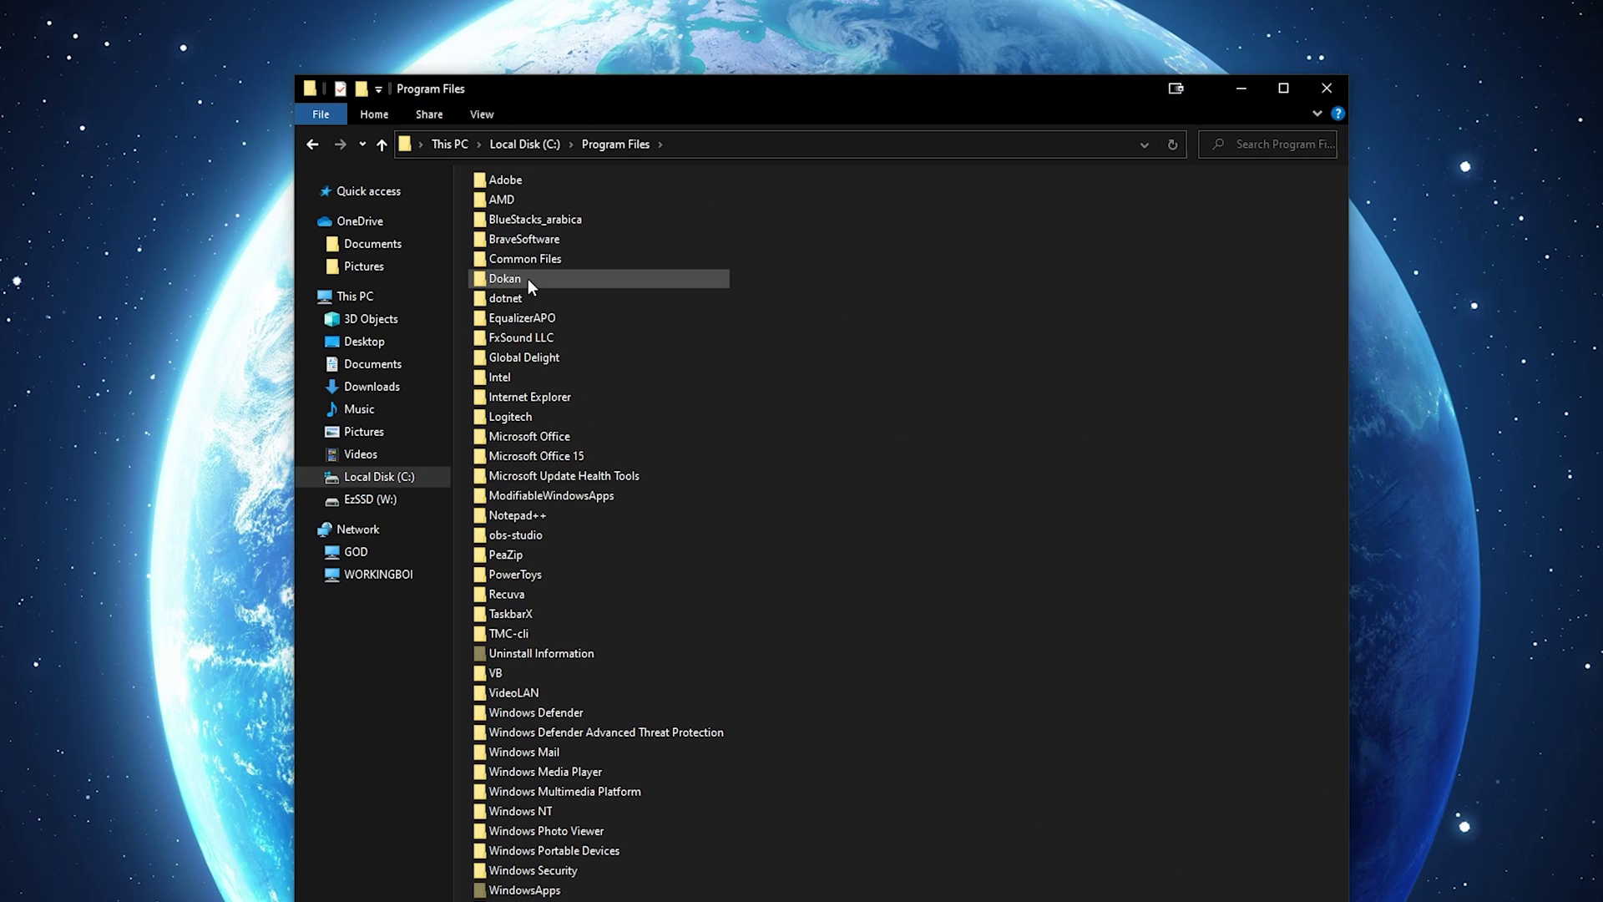
double_click(525, 318)
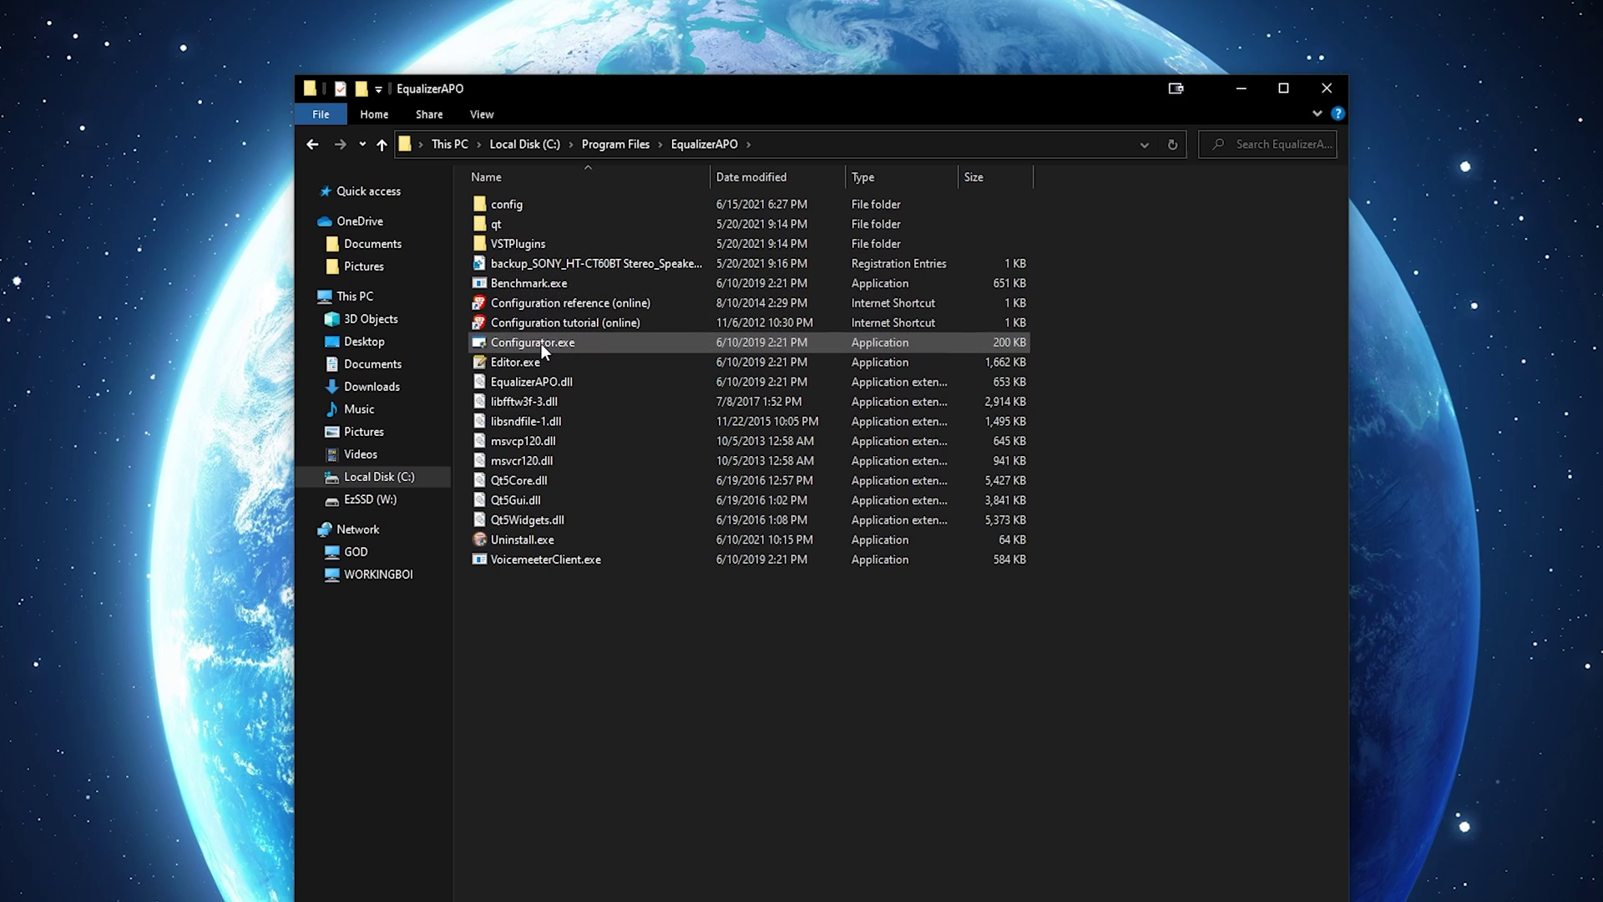
Step: Run Configurator.exe to confirm APO is installed on the Sony speakers, then close it and the folder
left_click(542, 344)
double_click(542, 343)
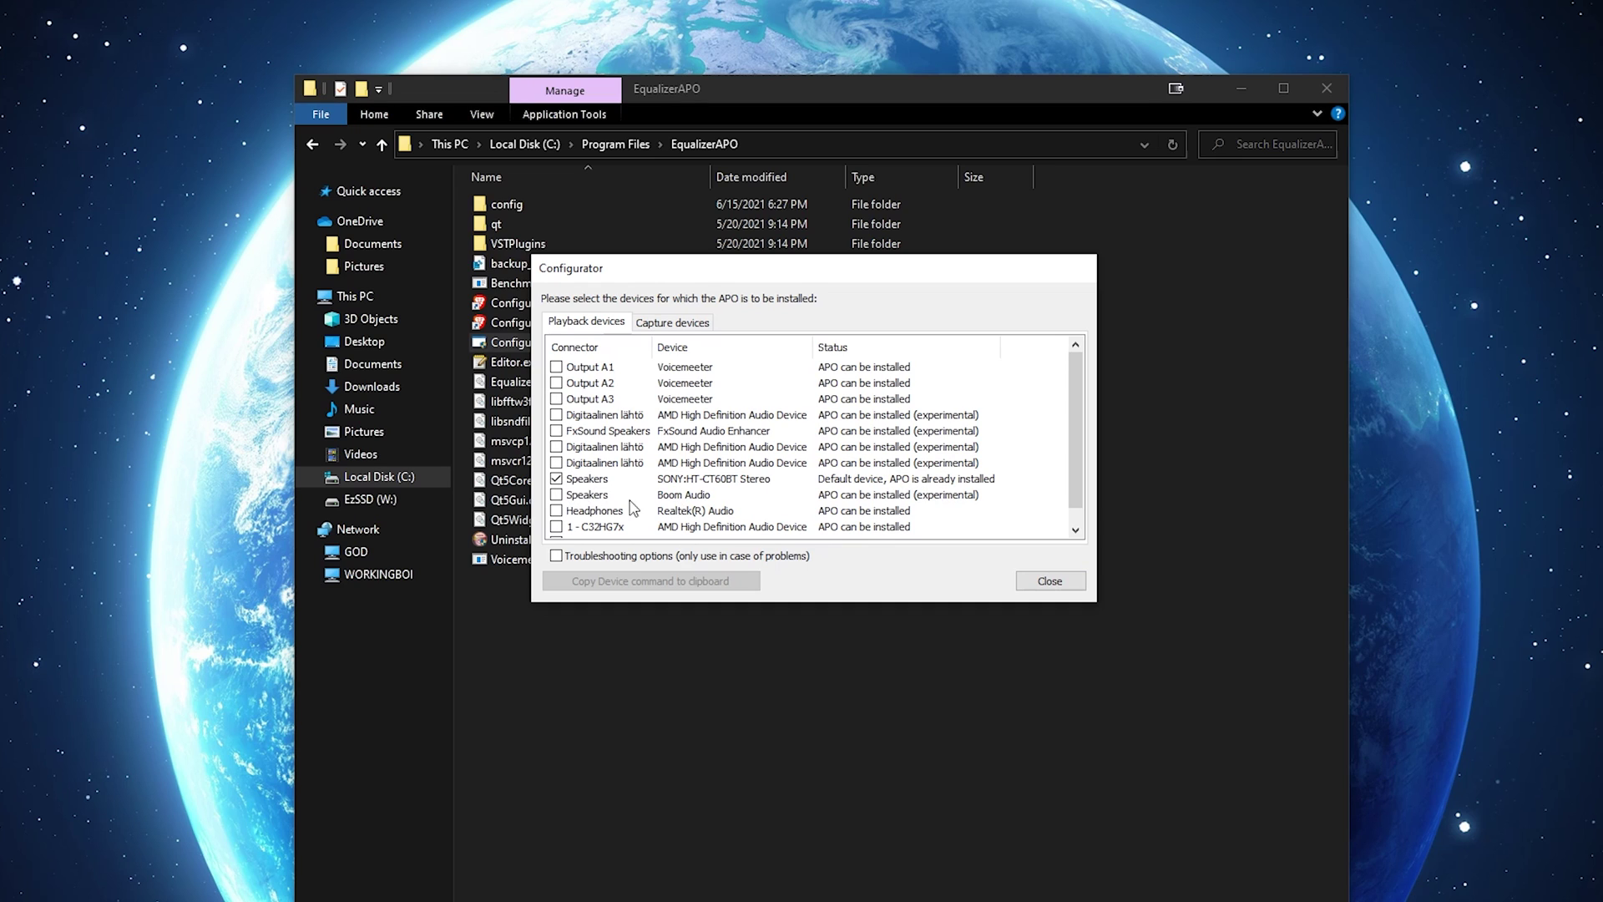
left_click(1050, 582)
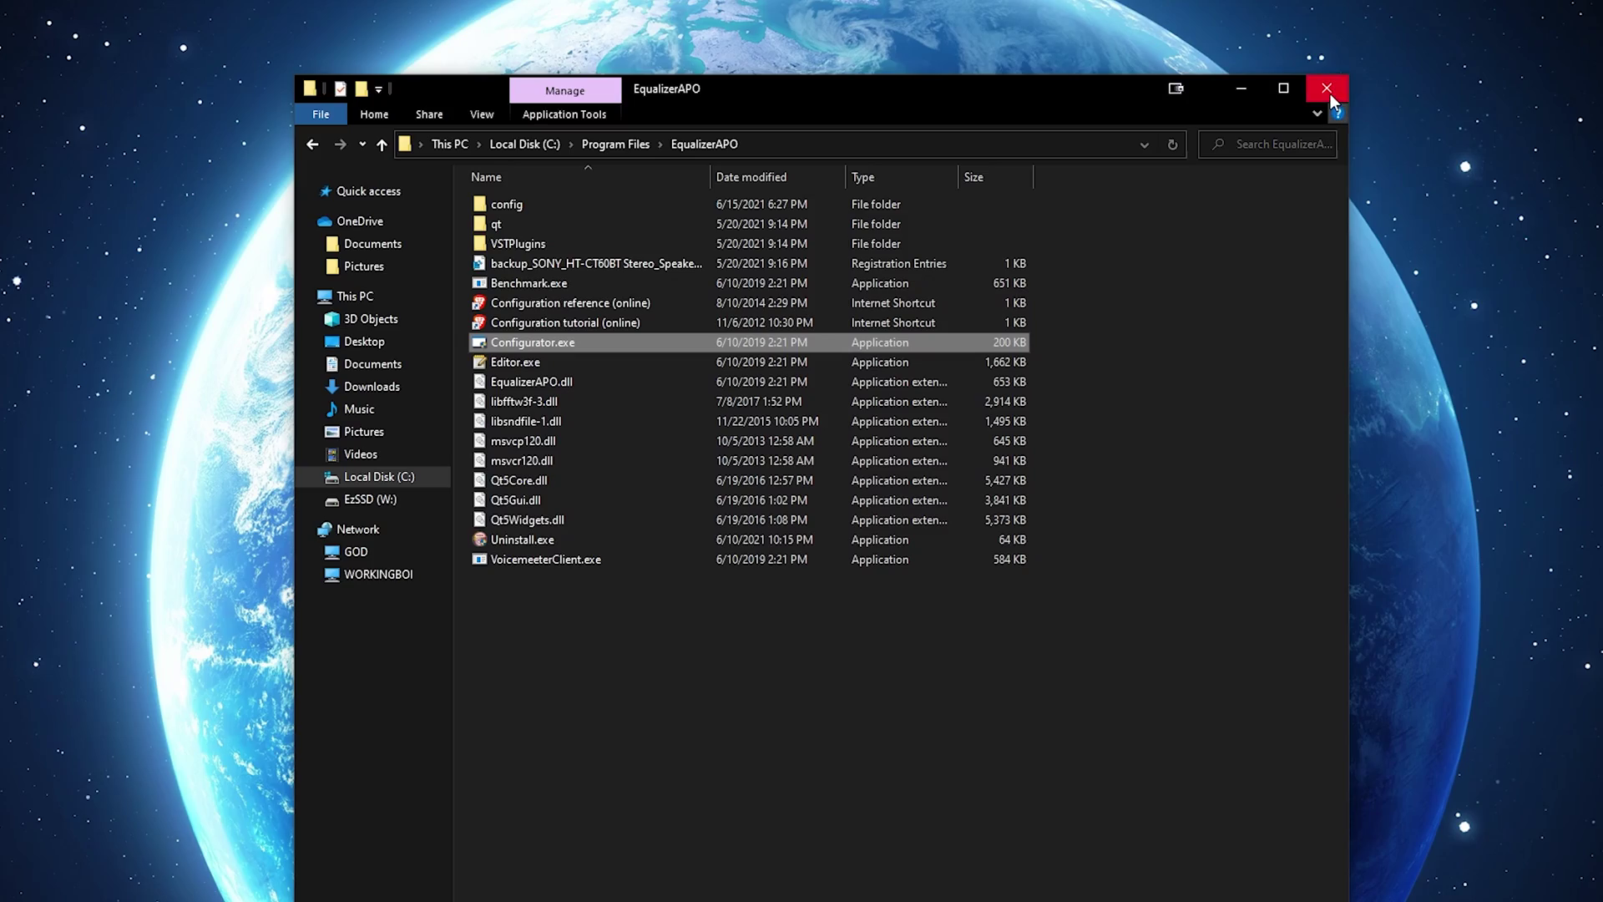
left_click(1330, 97)
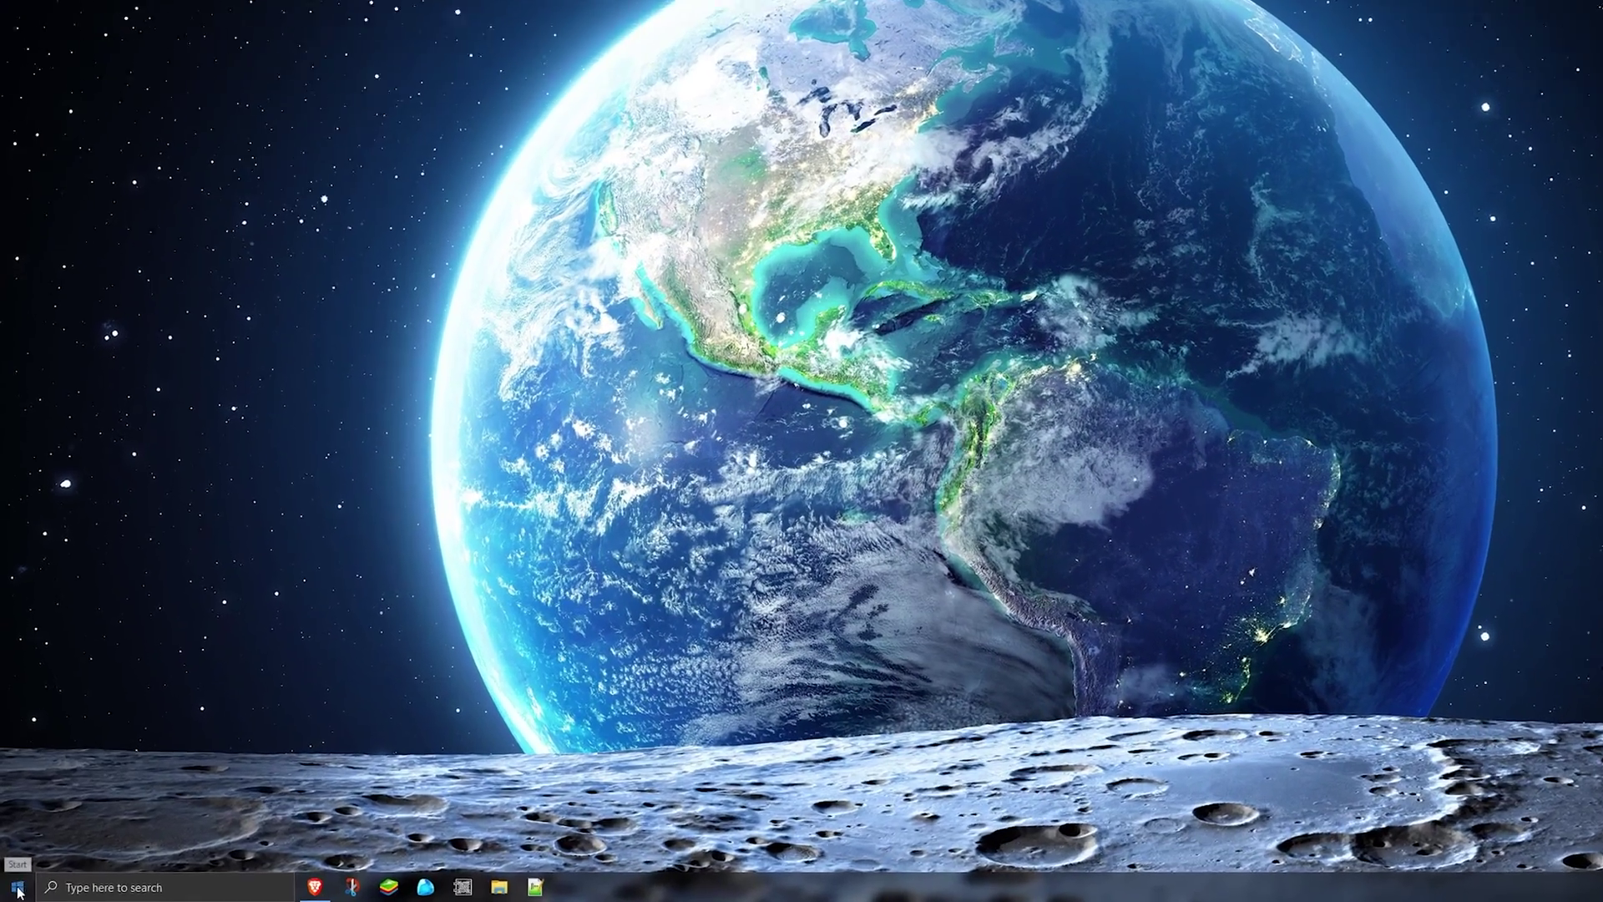
Step: Launch Peace from Start search, centre its window and load the Bass Boost 2 configuration
left_click(18, 892)
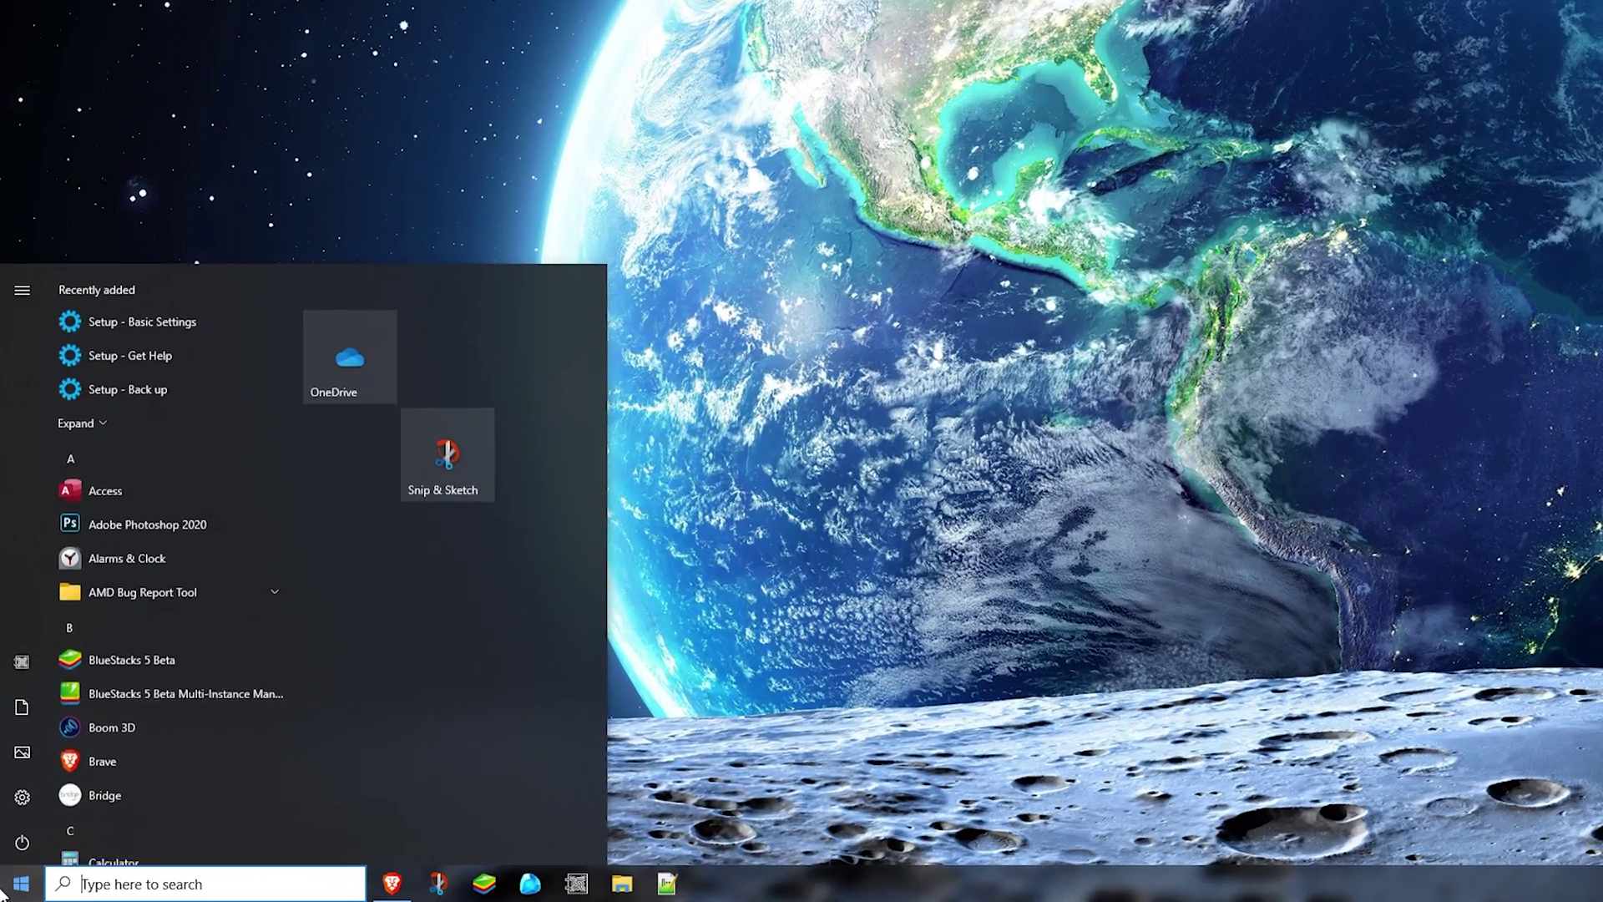
type("peace")
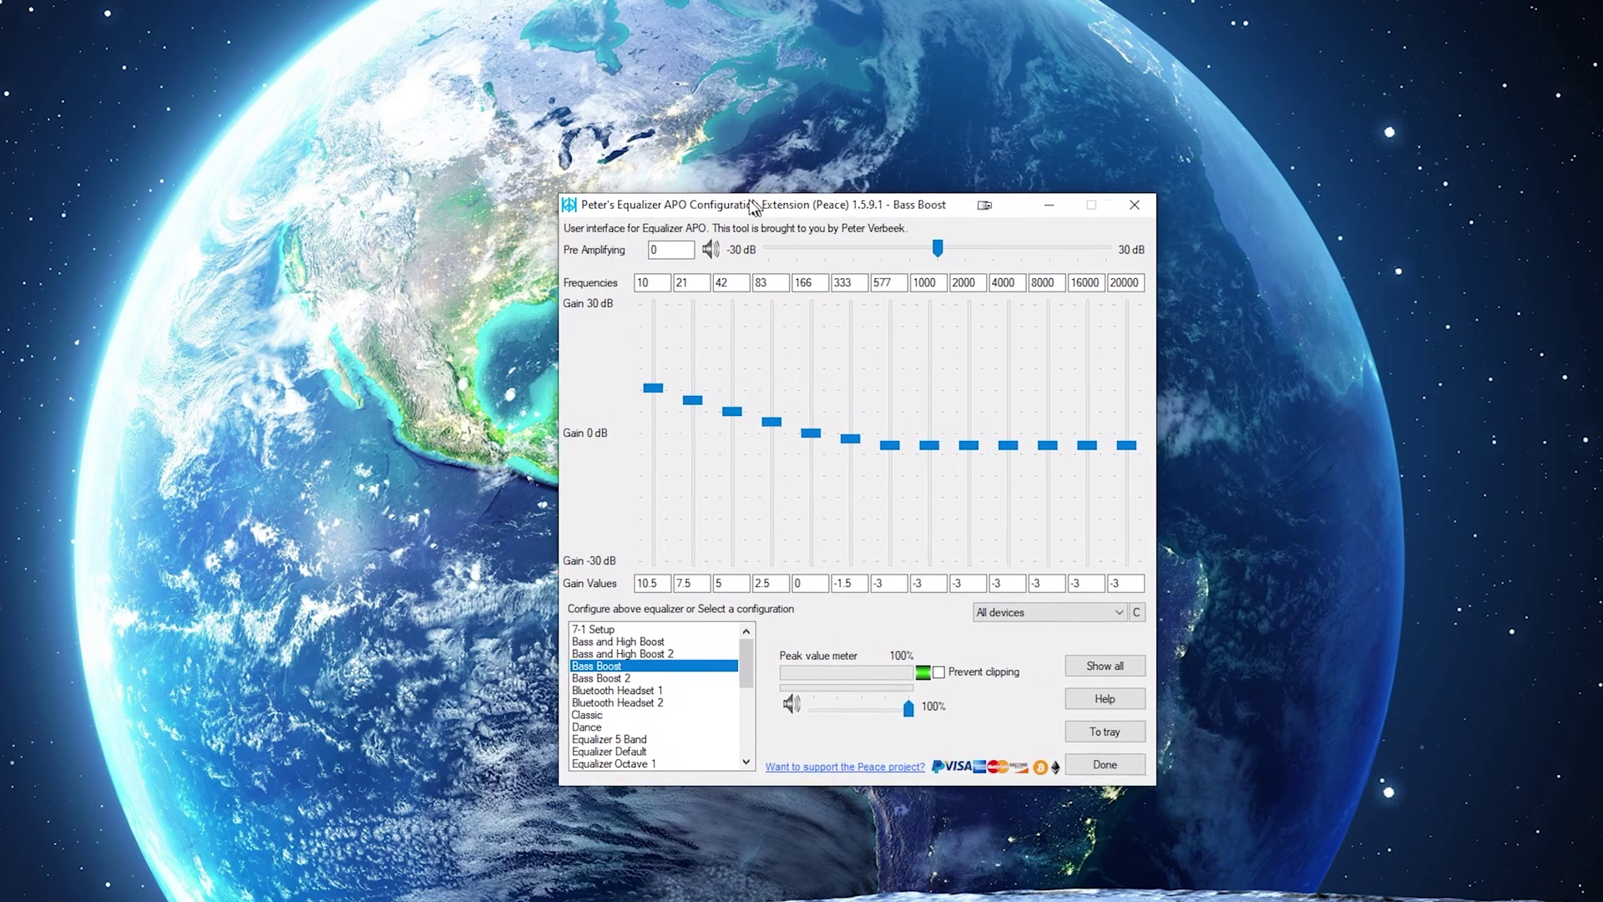
left_click_drag(1053, 127, 654, 204)
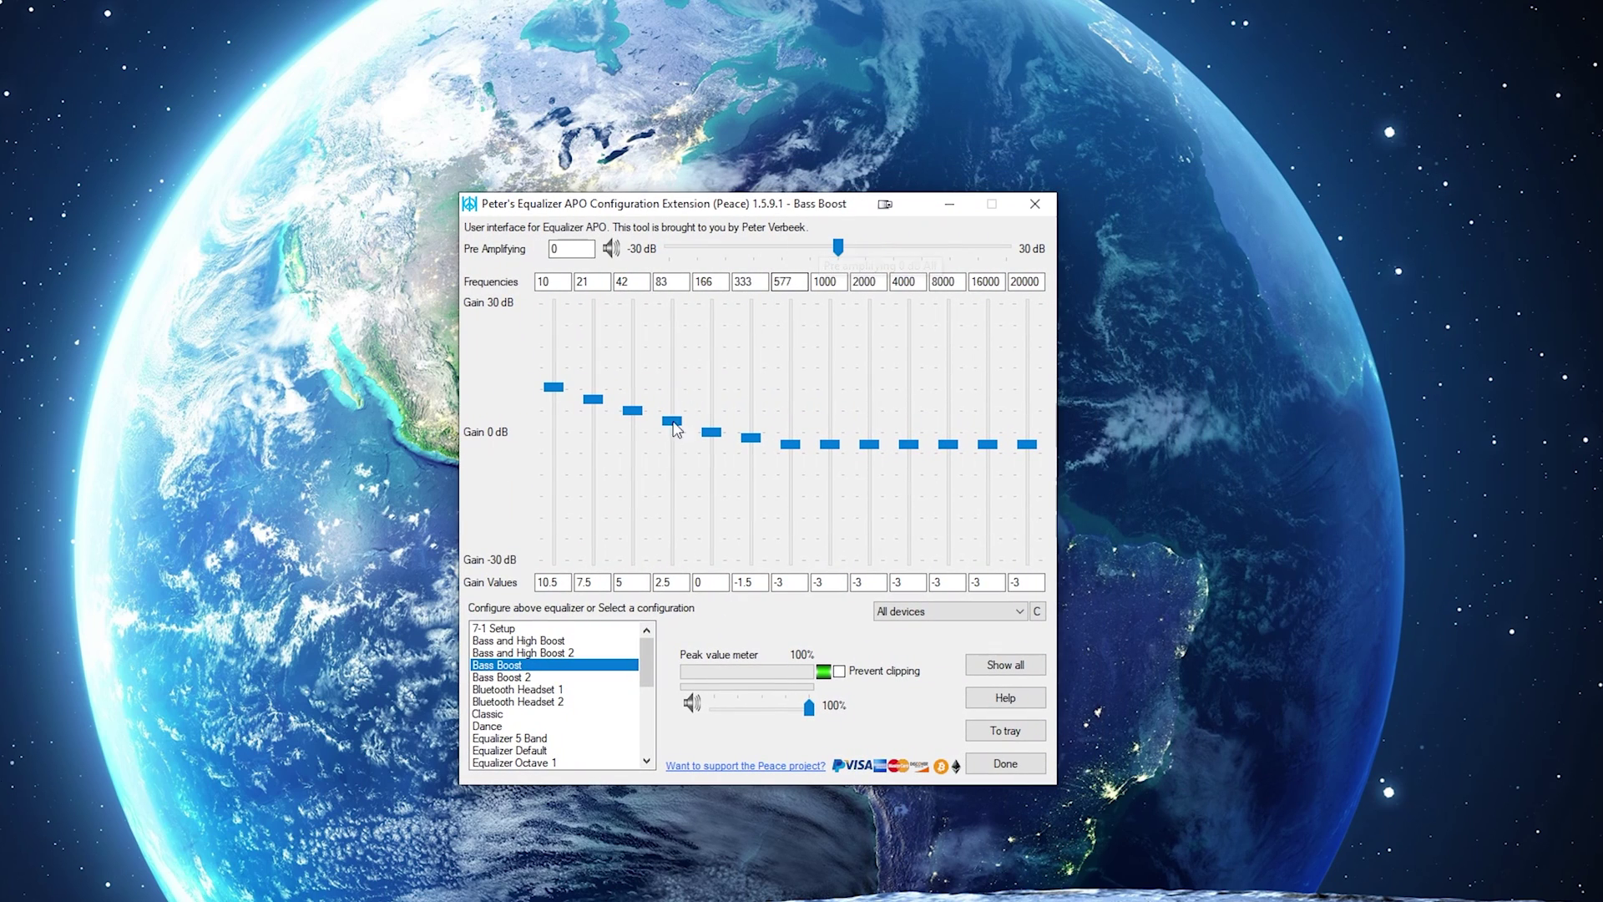
left_click(519, 684)
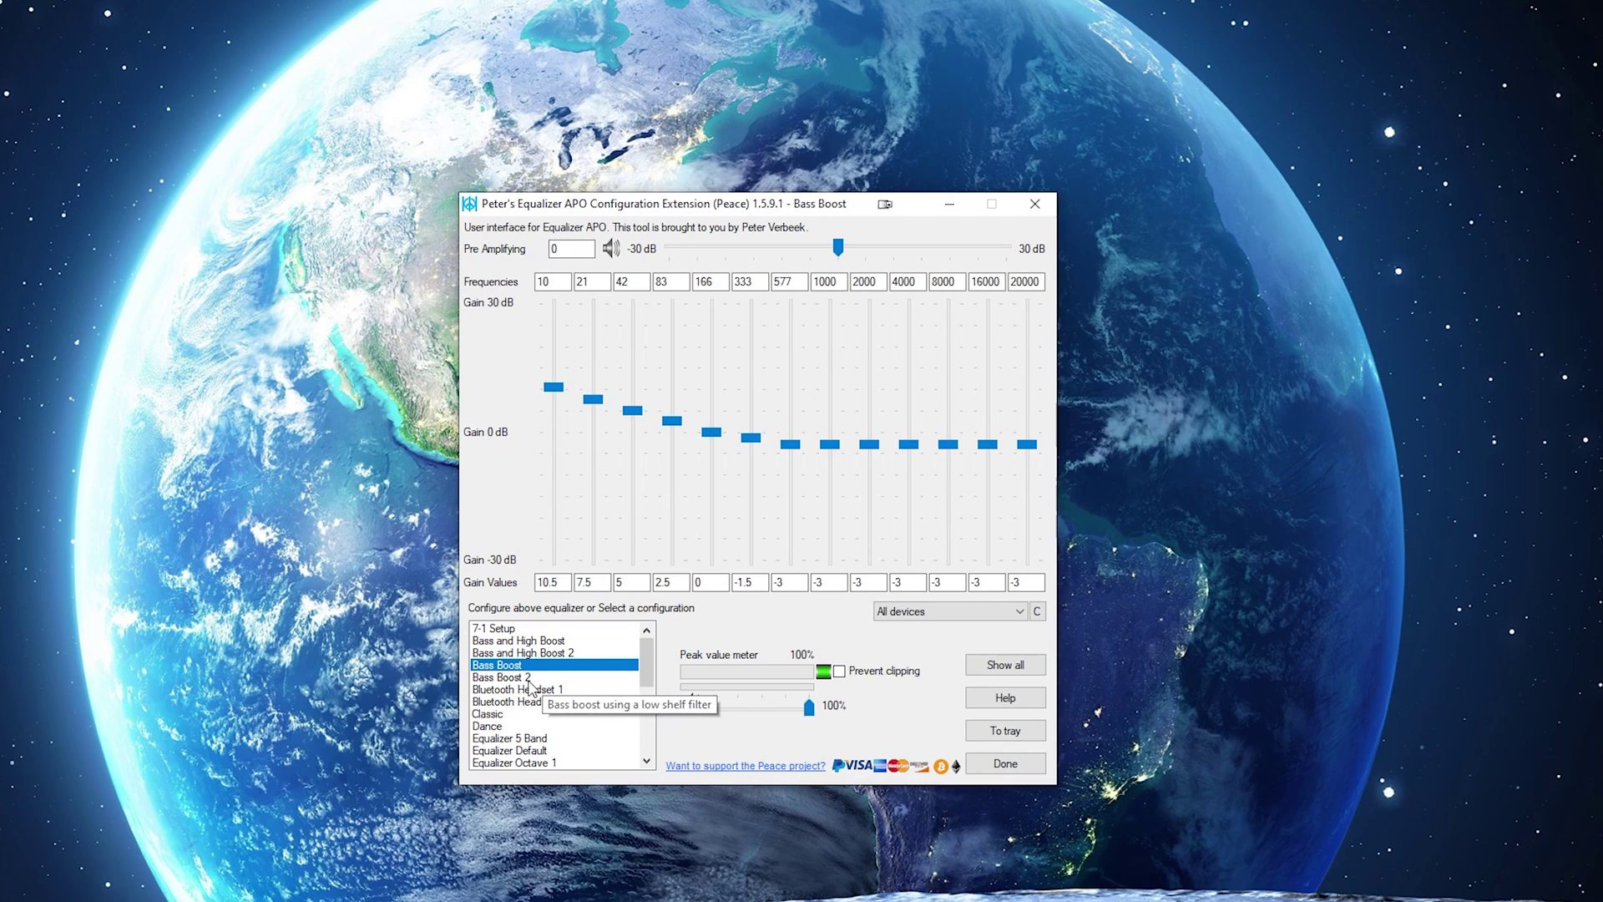
left_click(521, 680)
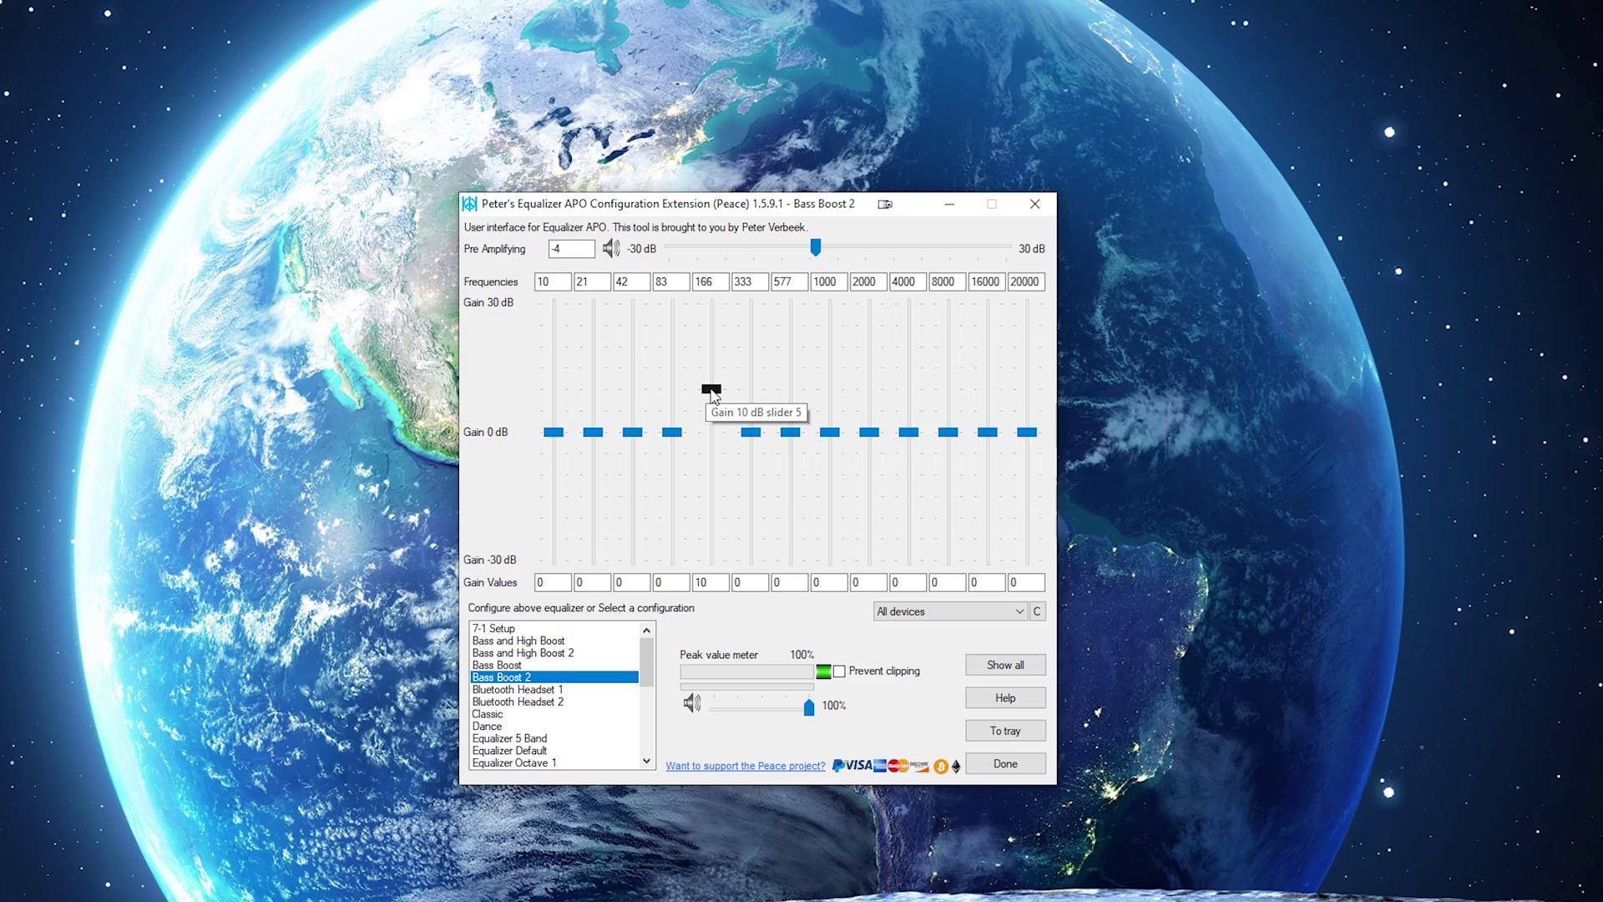
Step: Raise the 166 Hz band to 12.5 dB and apply with Done, closing Peace
left_click_drag(711, 396, 714, 378)
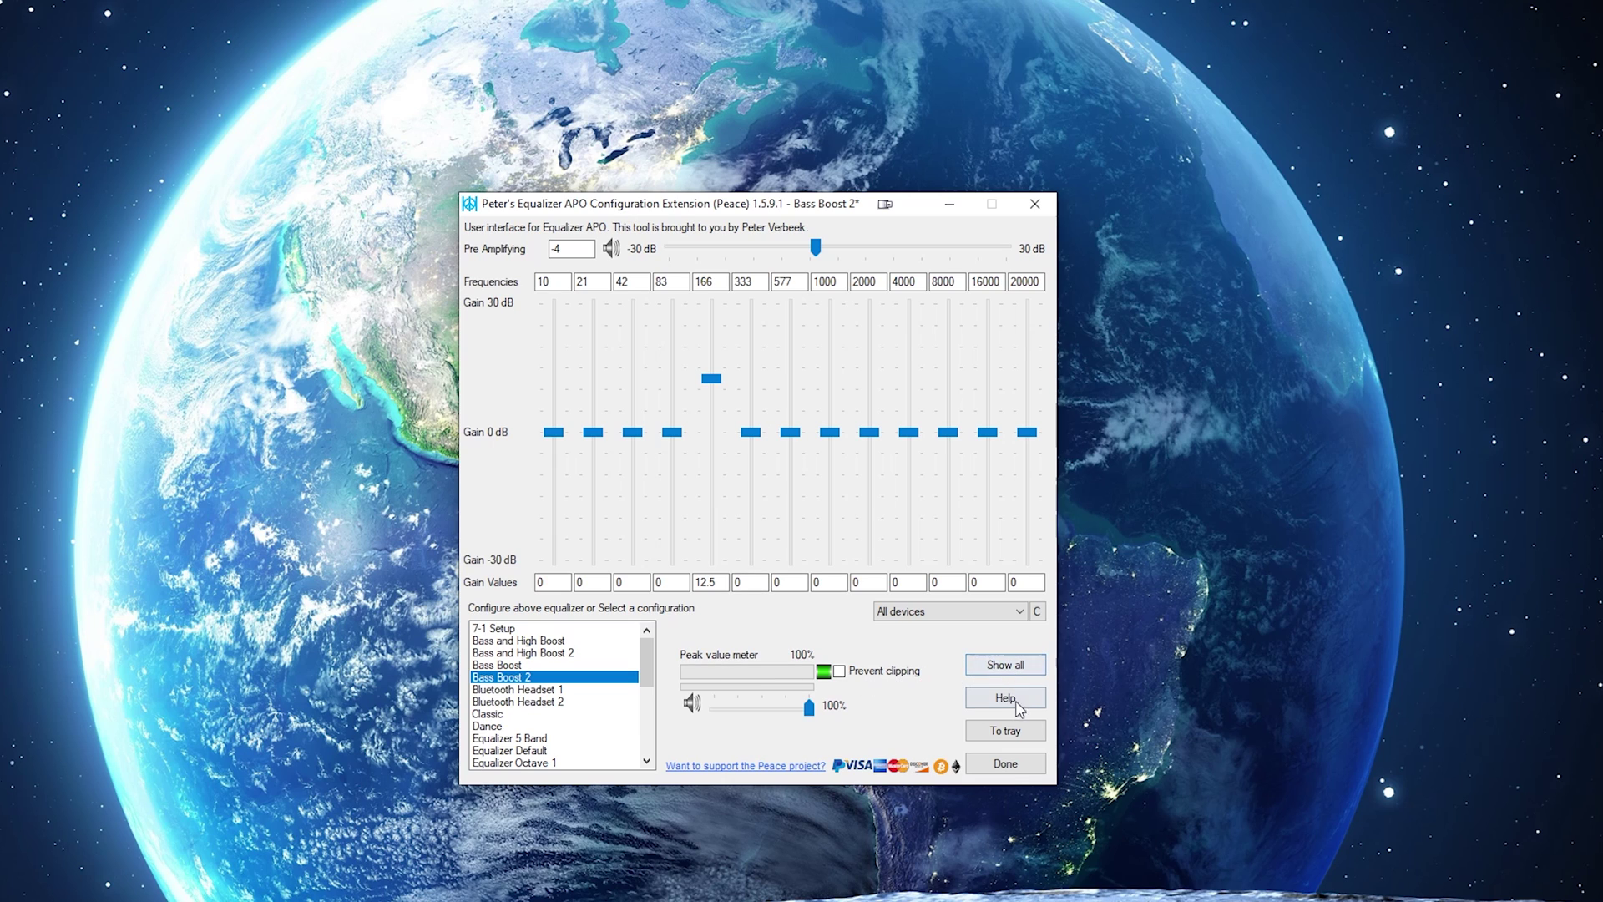
left_click(1009, 766)
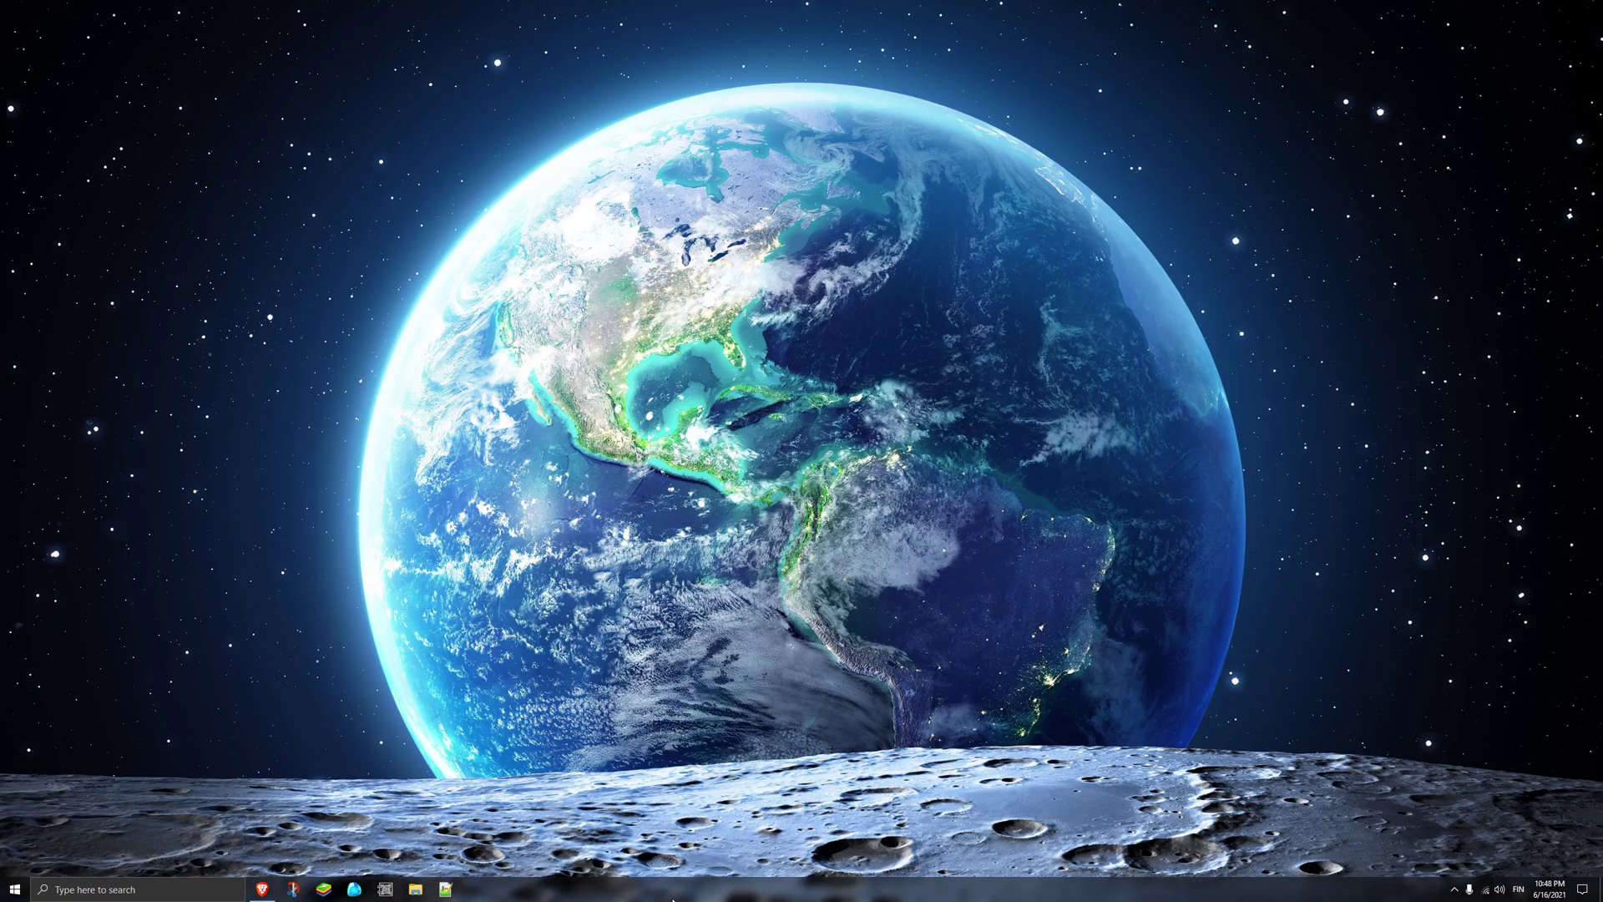
Step: From the article's FxSound section, reach the FxSound site's plans page
left_click(262, 890)
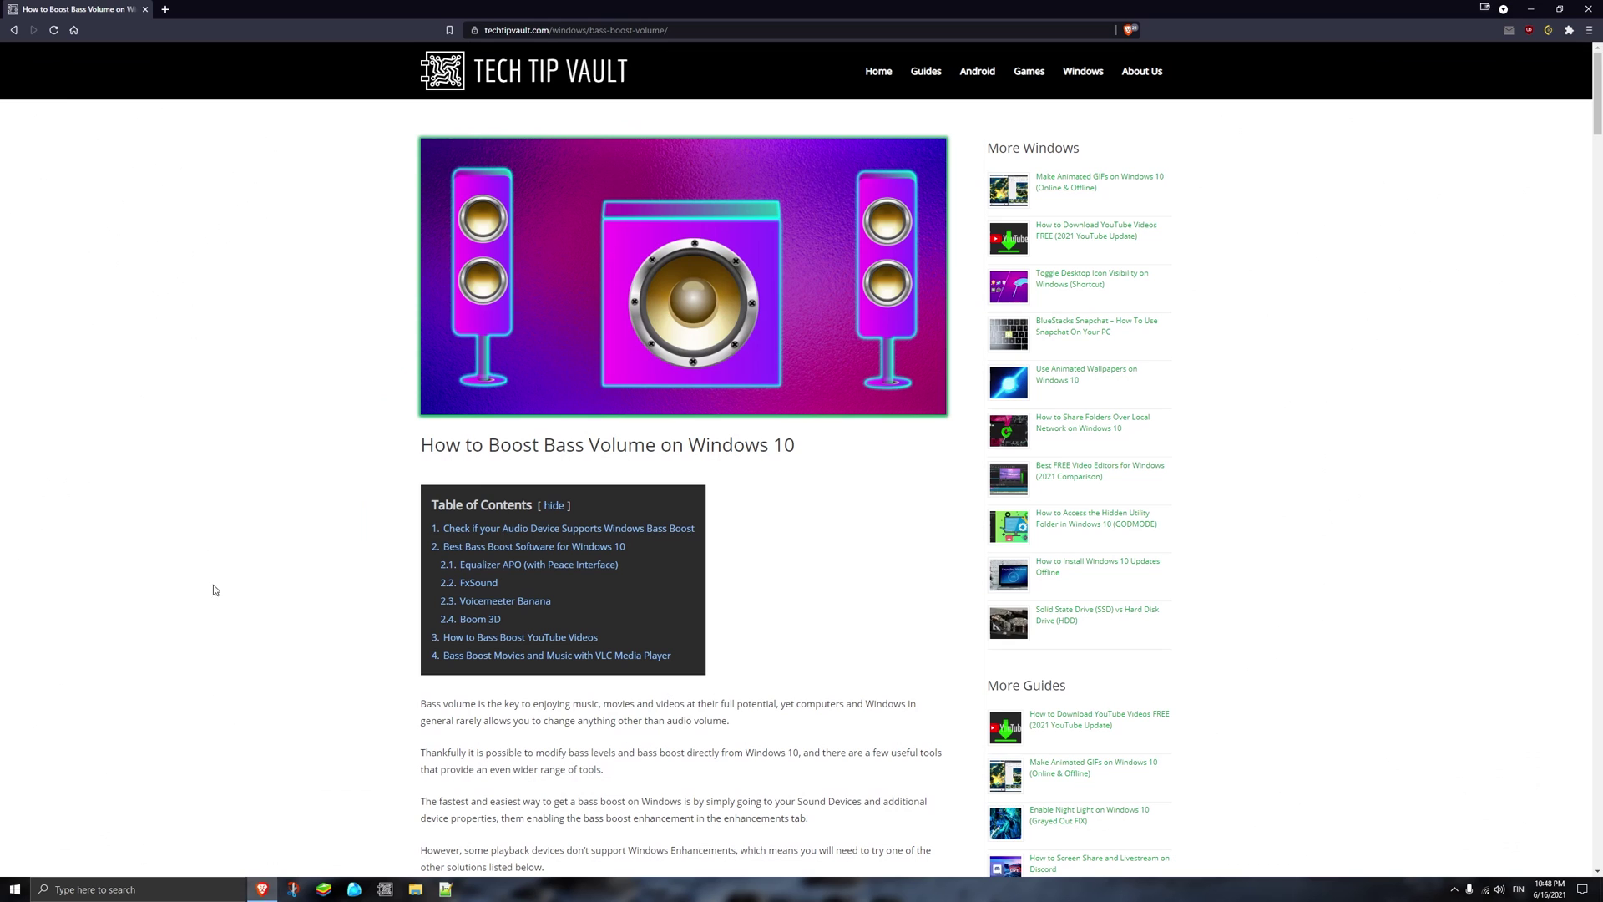
left_click(476, 584)
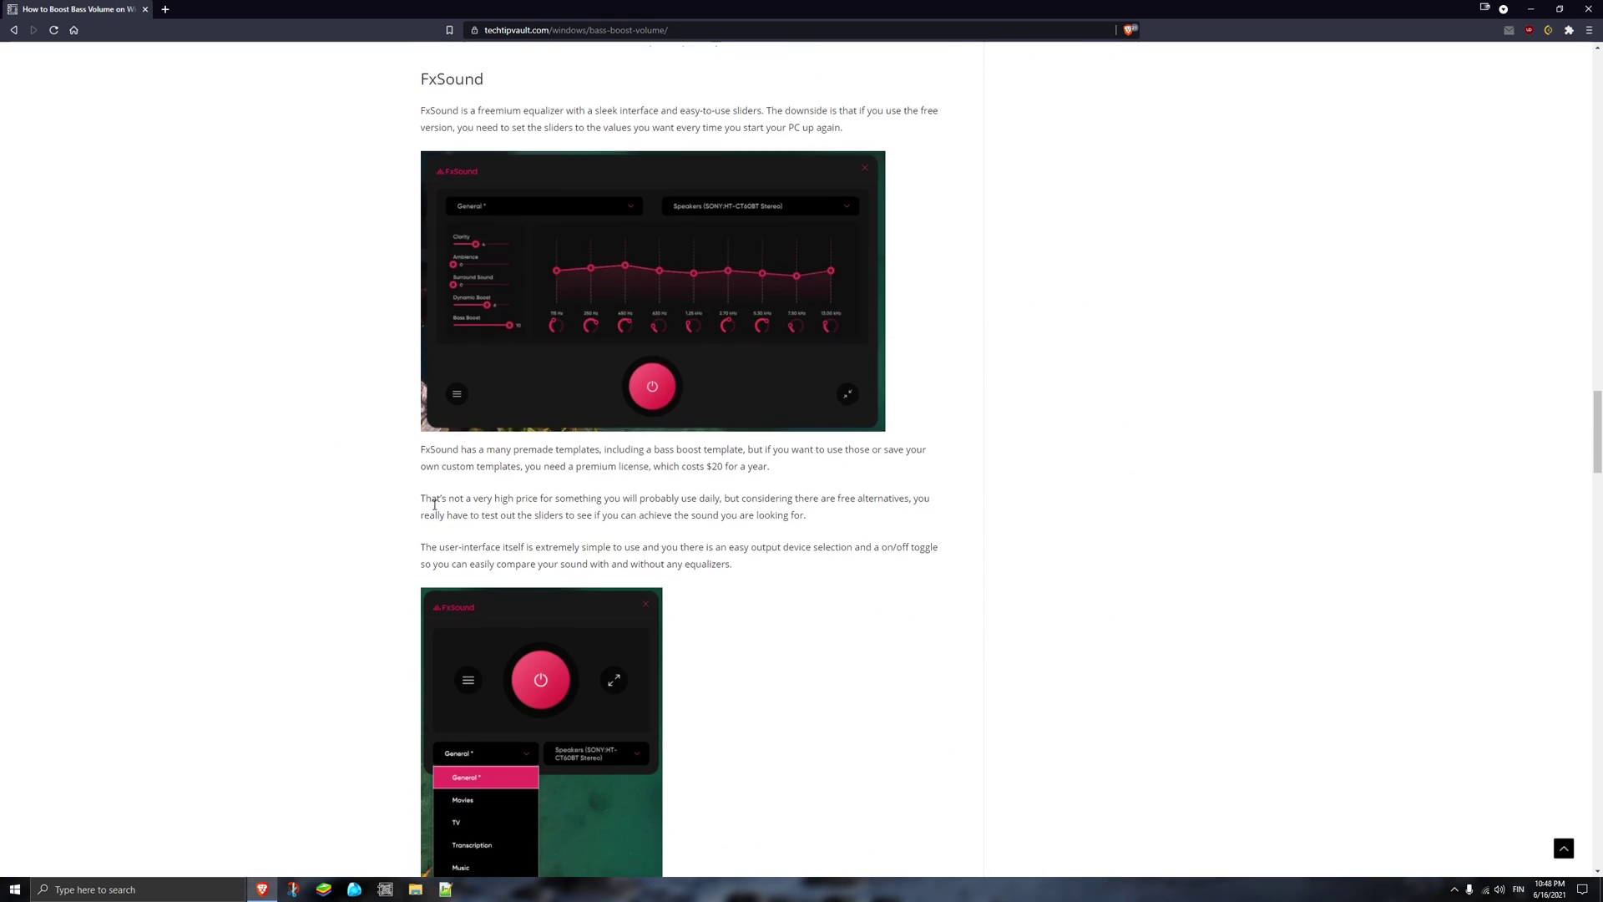
scroll(504, 423, "down", 3)
scroll(504, 422, "down", 2)
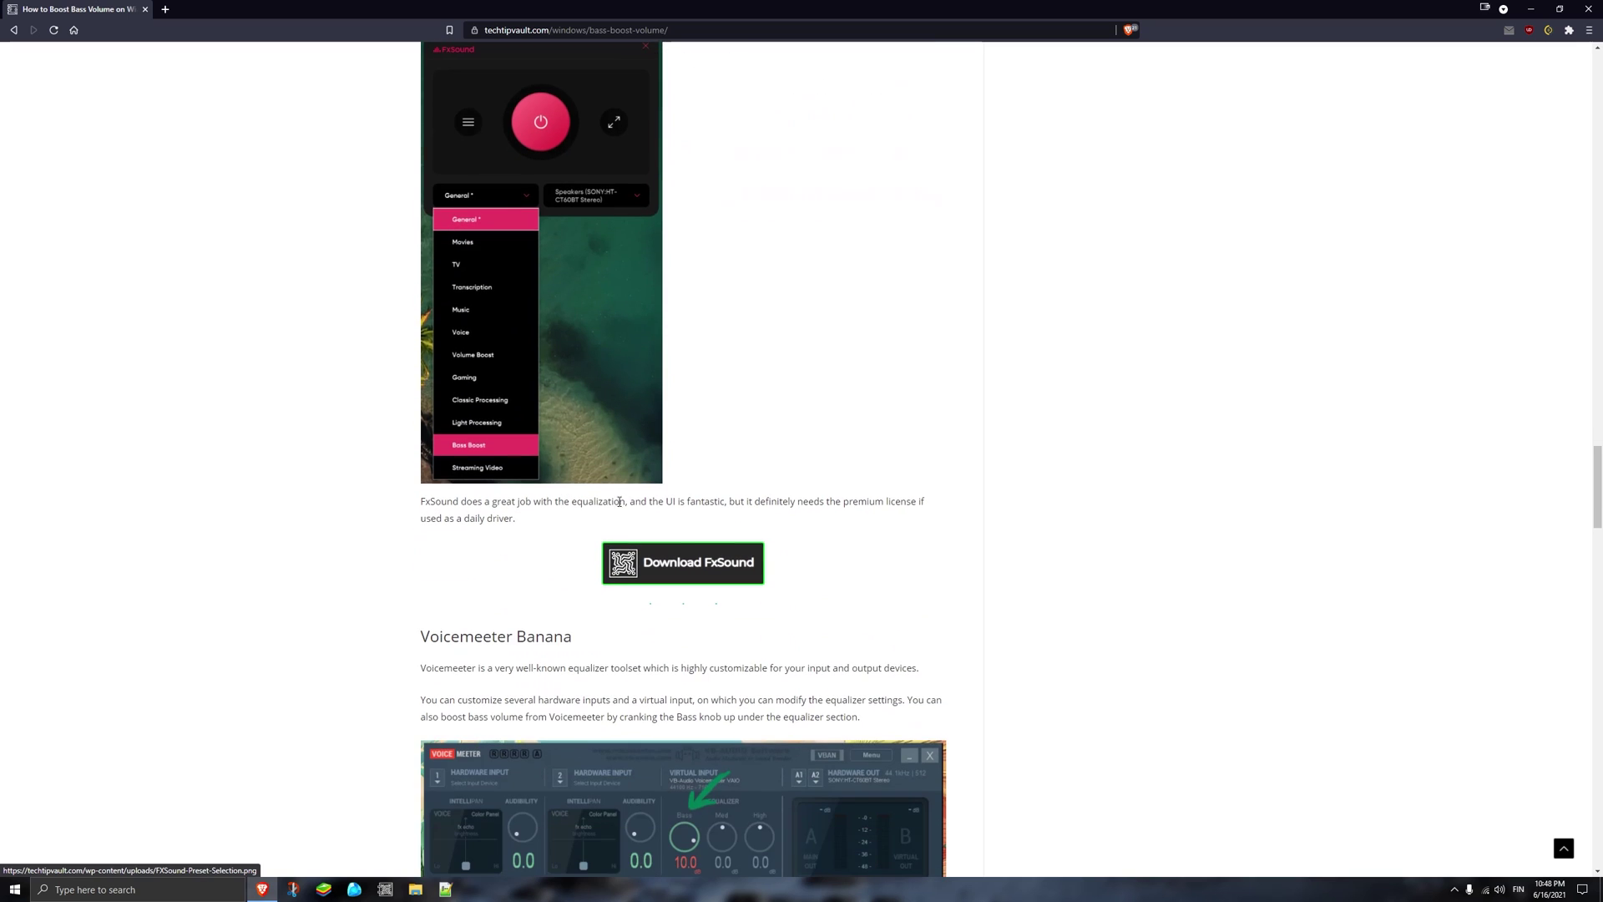
left_click(720, 566)
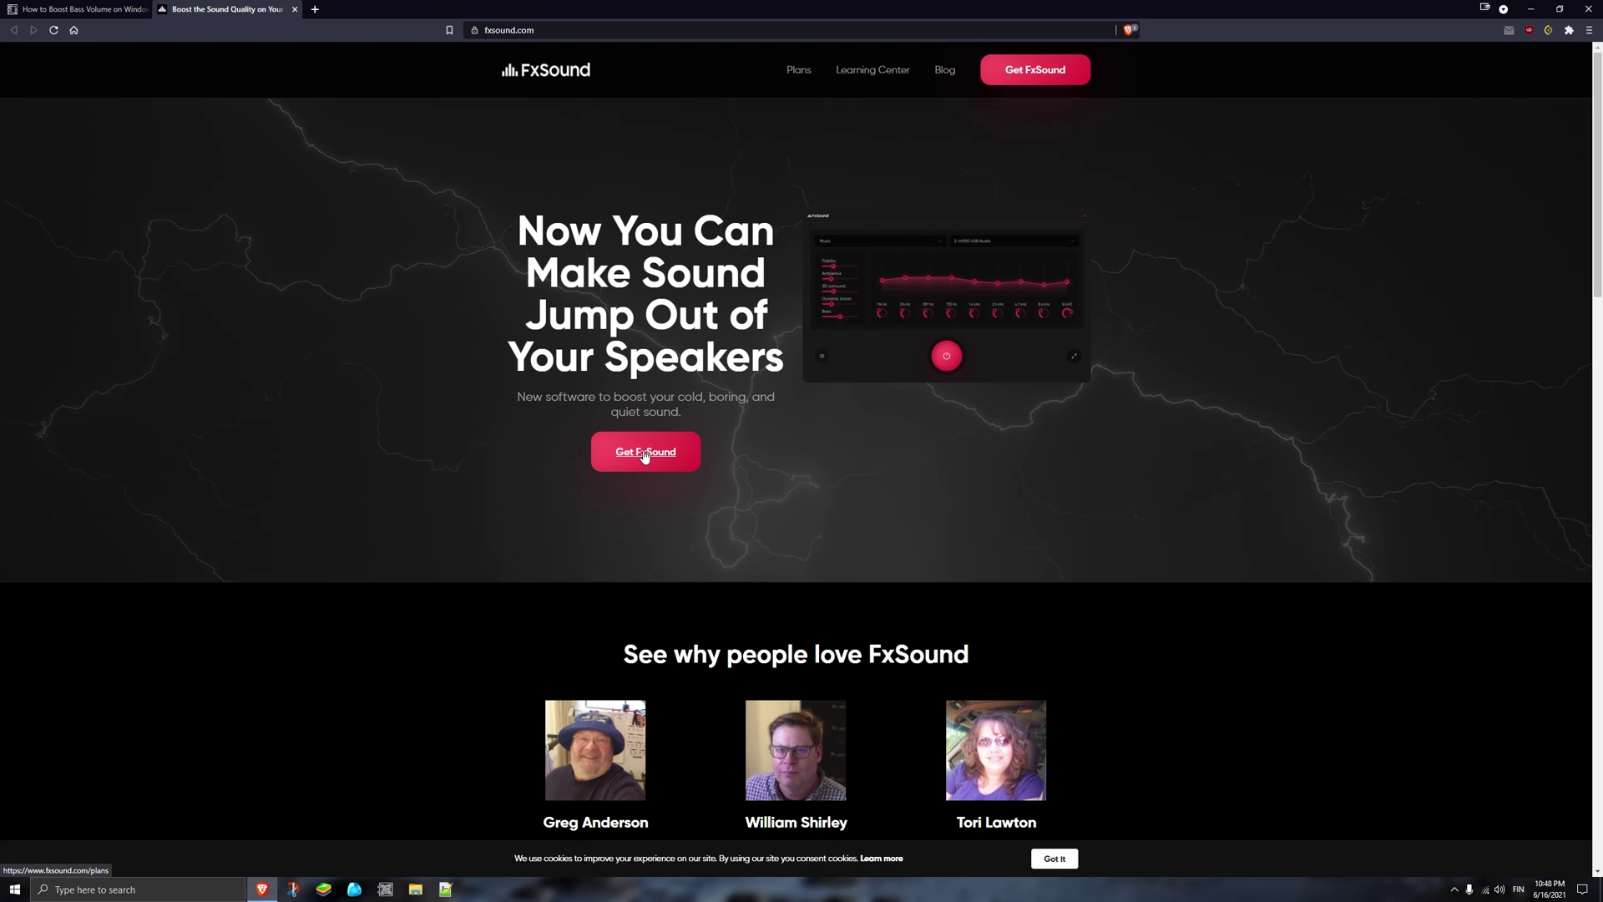
left_click(645, 455)
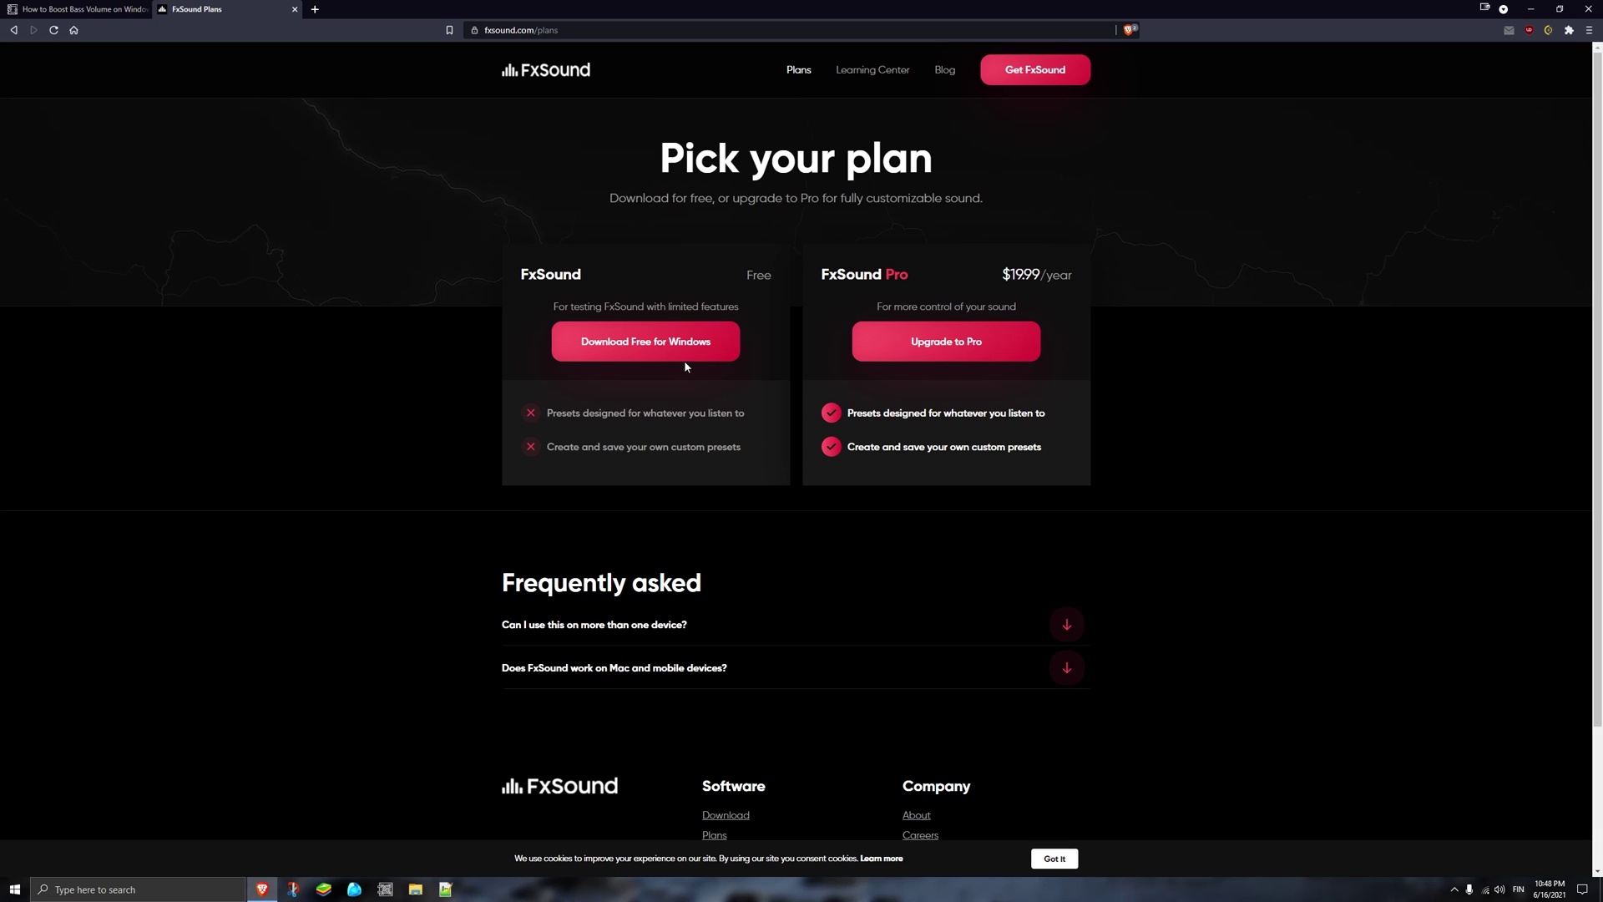
Step: Note the Pro yearly price, download the free Windows FxSound, and minimize the browser
left_click_drag(1085, 276, 1002, 275)
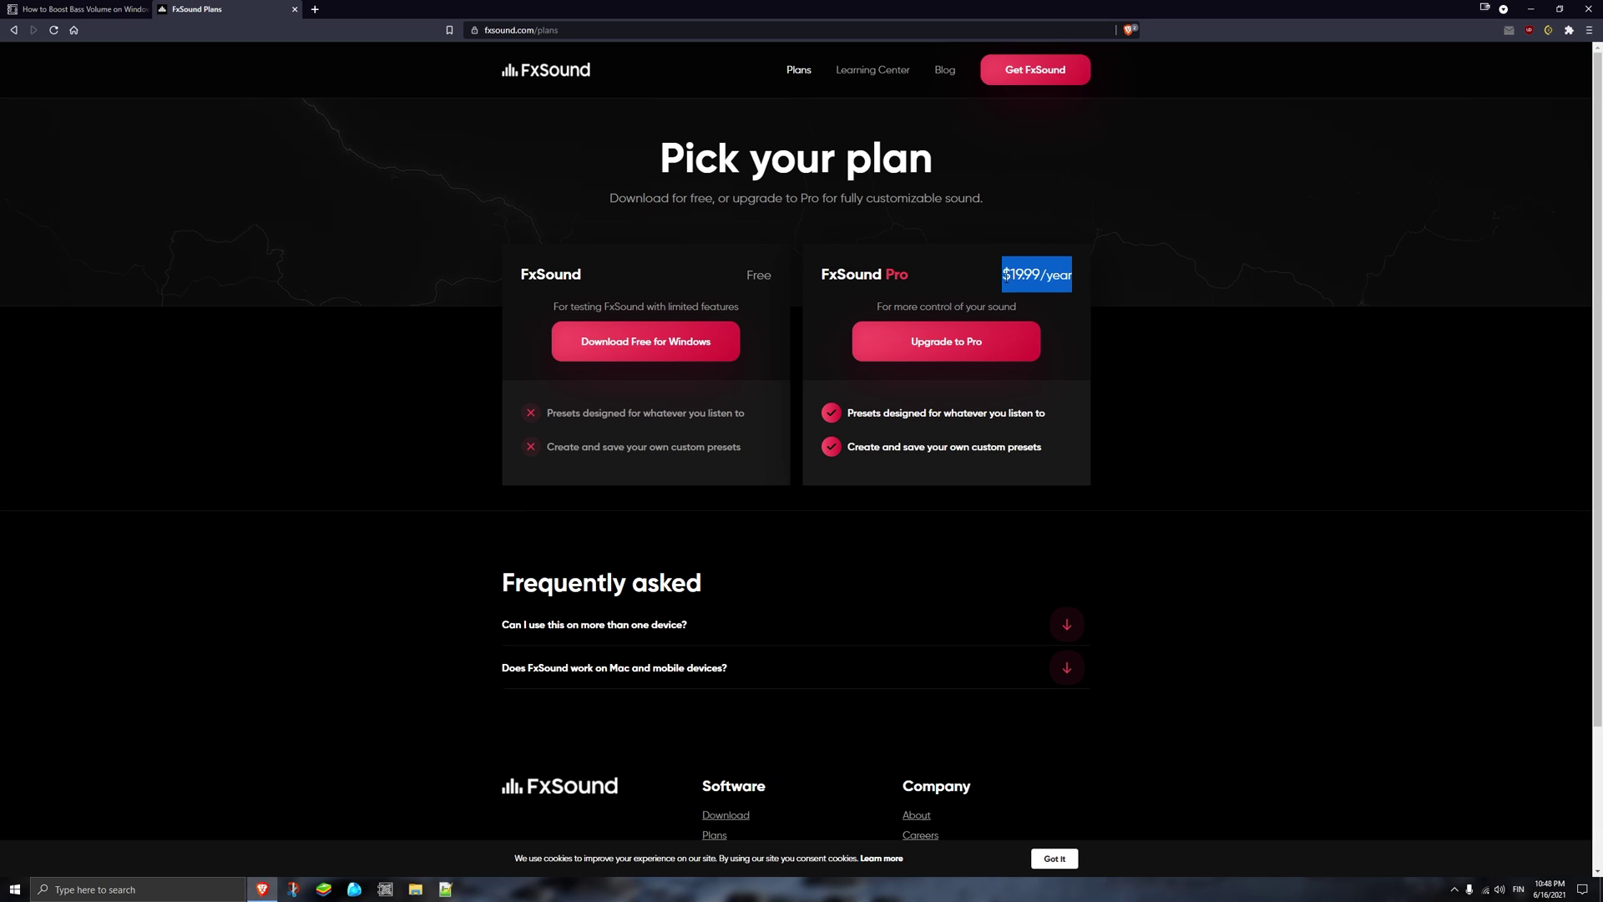
left_click(645, 346)
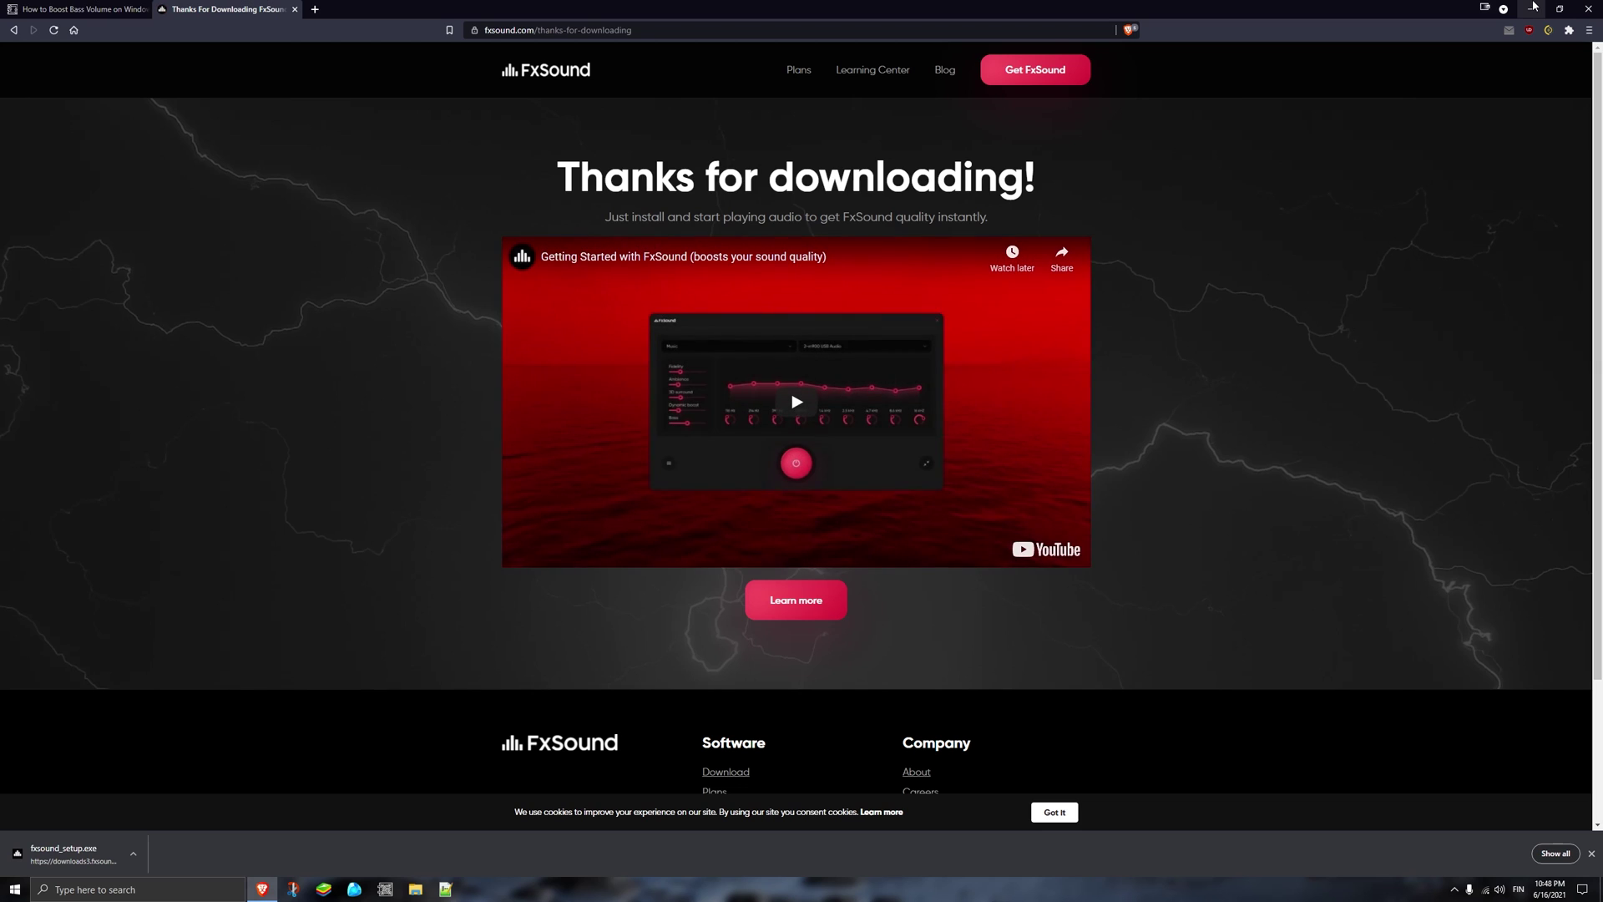
left_click(1534, 8)
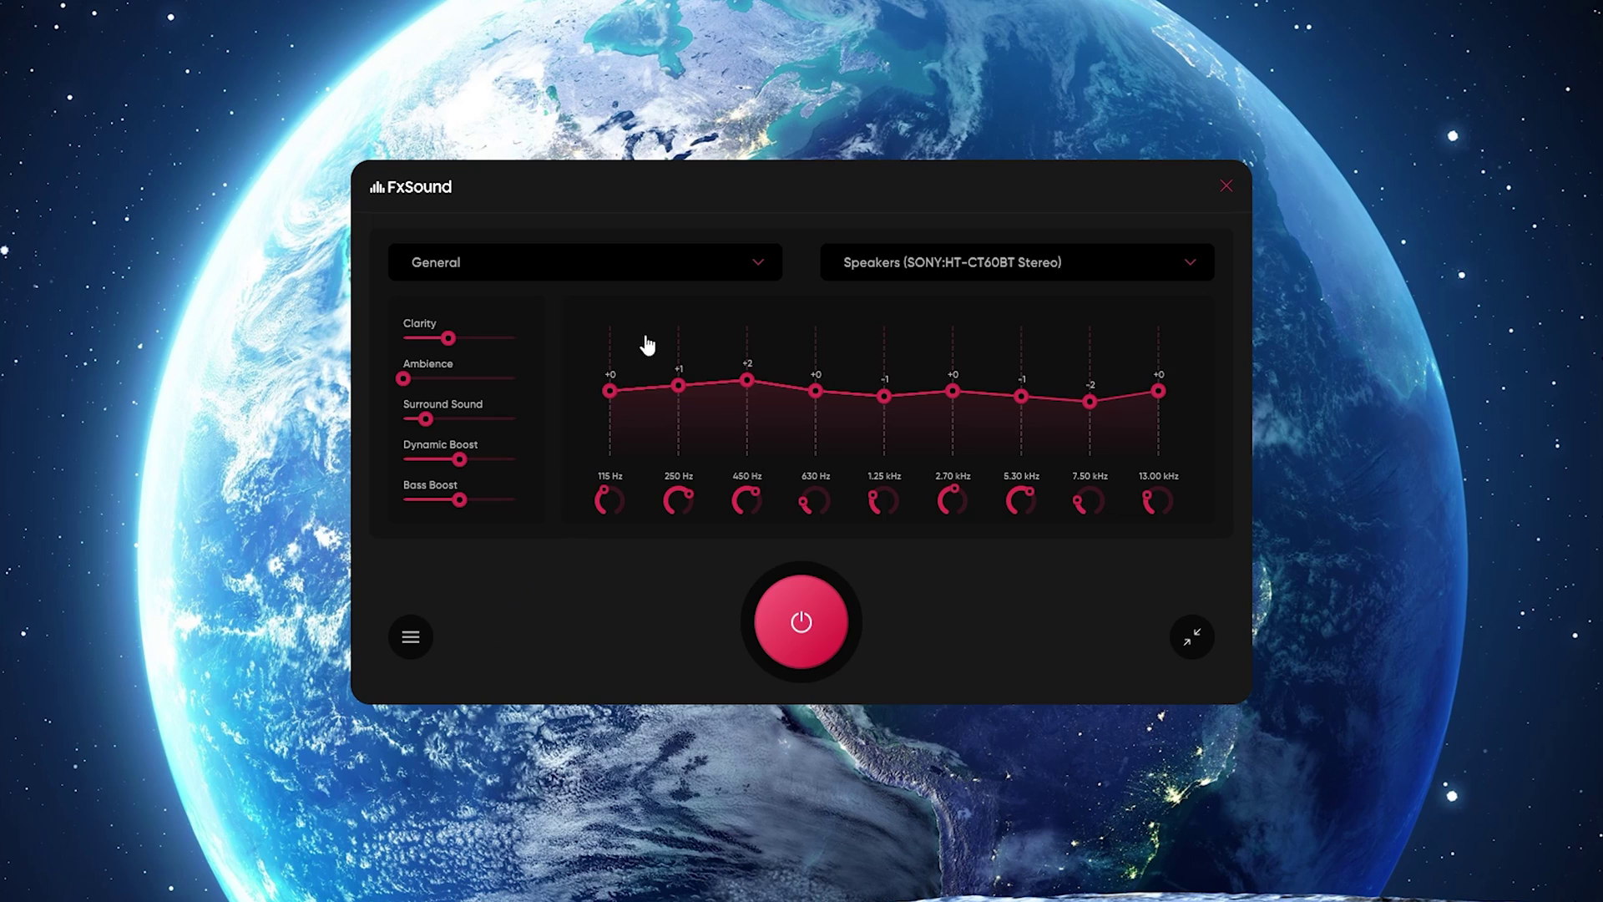
Step: Max out Bass Boost on General, try the Bass Boost preset and dismiss its Pro upgrade prompt
mouse_move(458, 414)
mouse_move(458, 501)
left_mouse_down()
mouse_move(516, 500)
mouse_move(478, 471)
left_mouse_up()
left_click(951, 266)
left_click(746, 273)
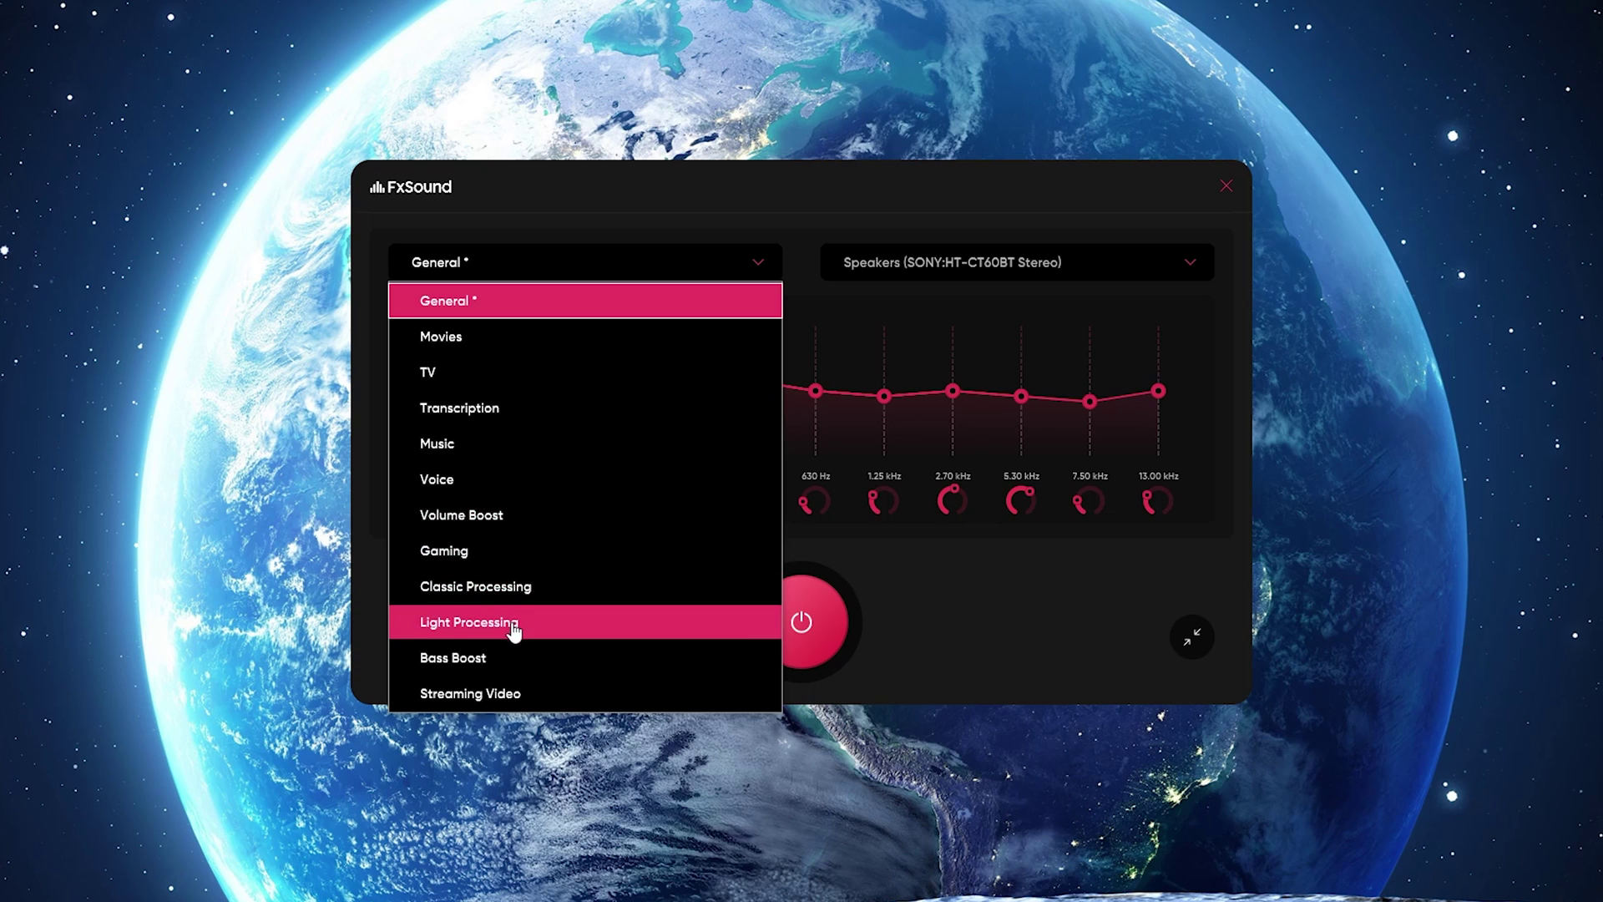
left_click(496, 668)
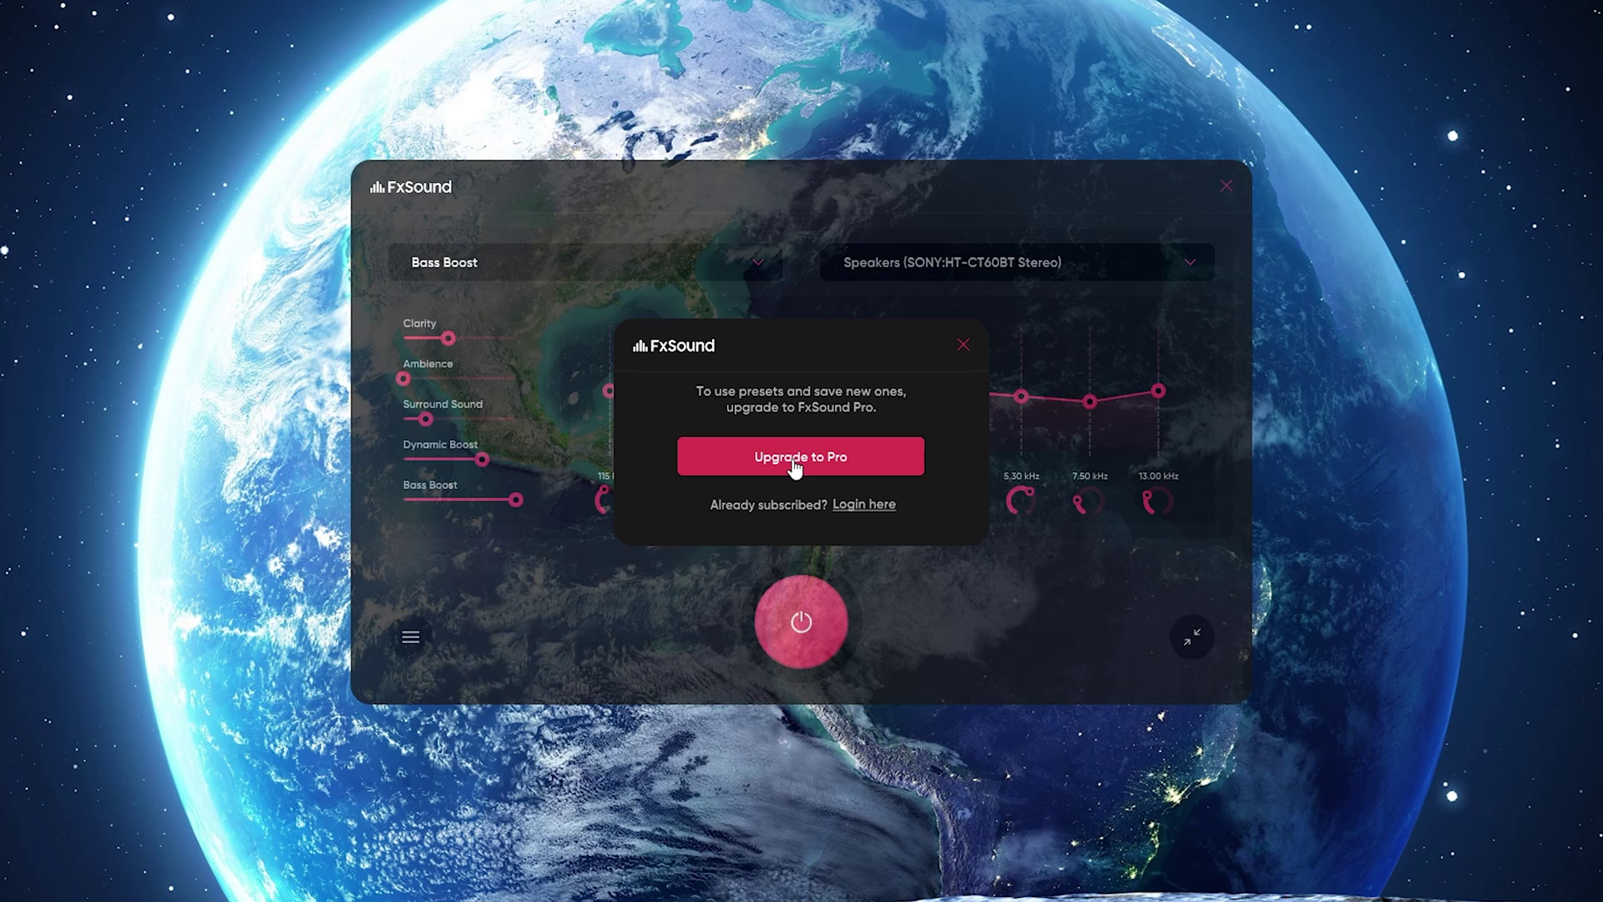
left_click(962, 345)
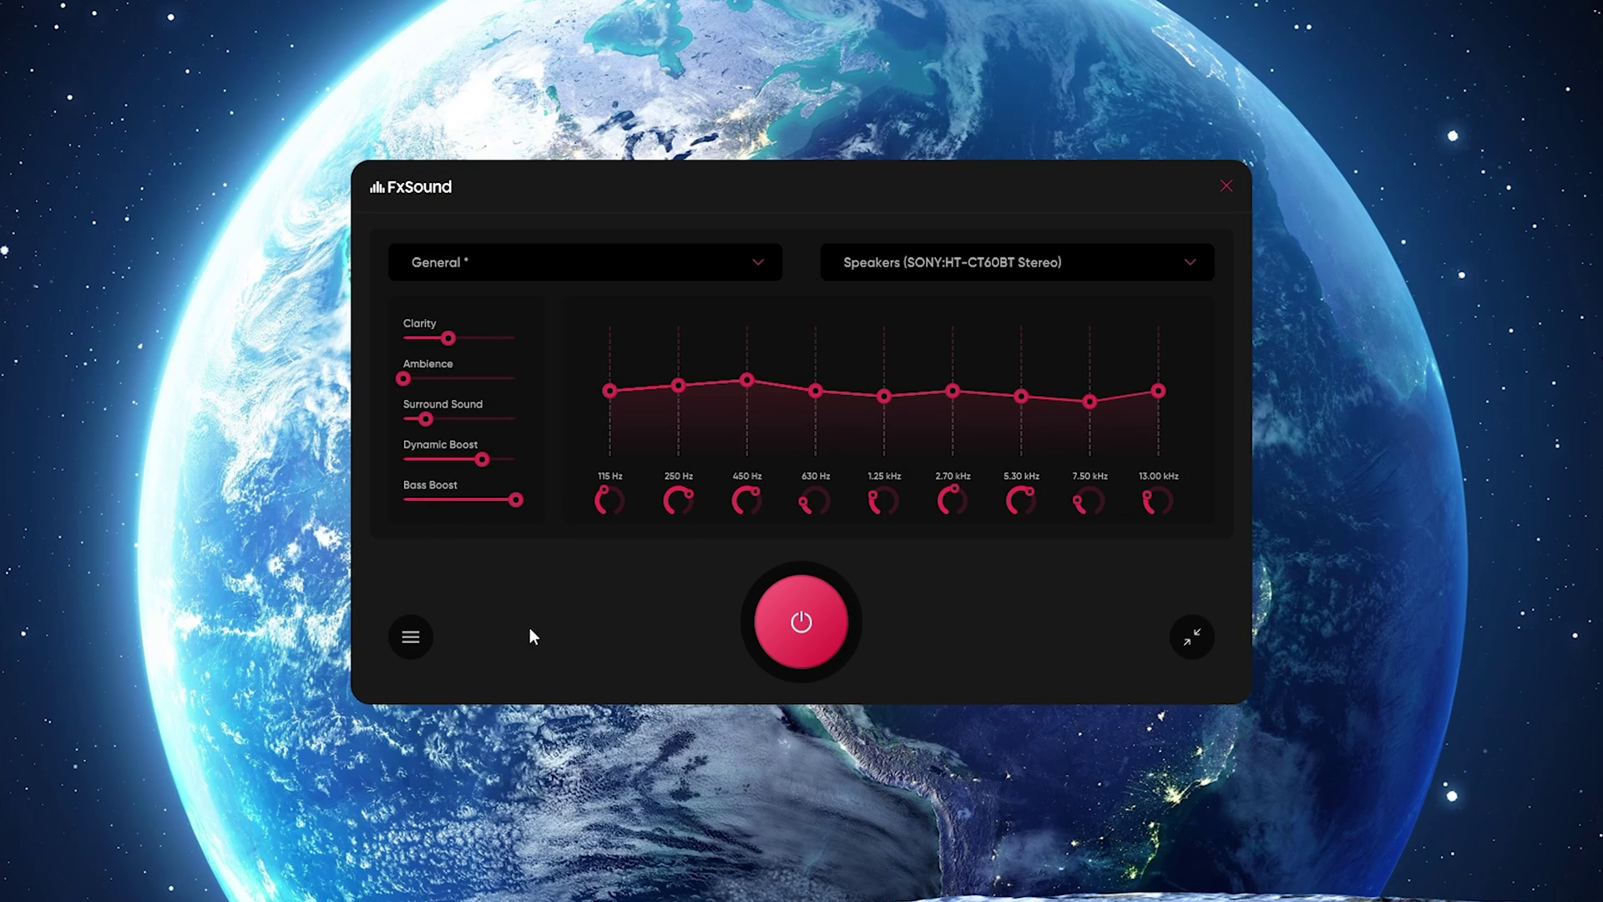
Step: Toggle FxSound processing off and back on, then collapse to the compact mini view
left_click(809, 633)
left_click(809, 633)
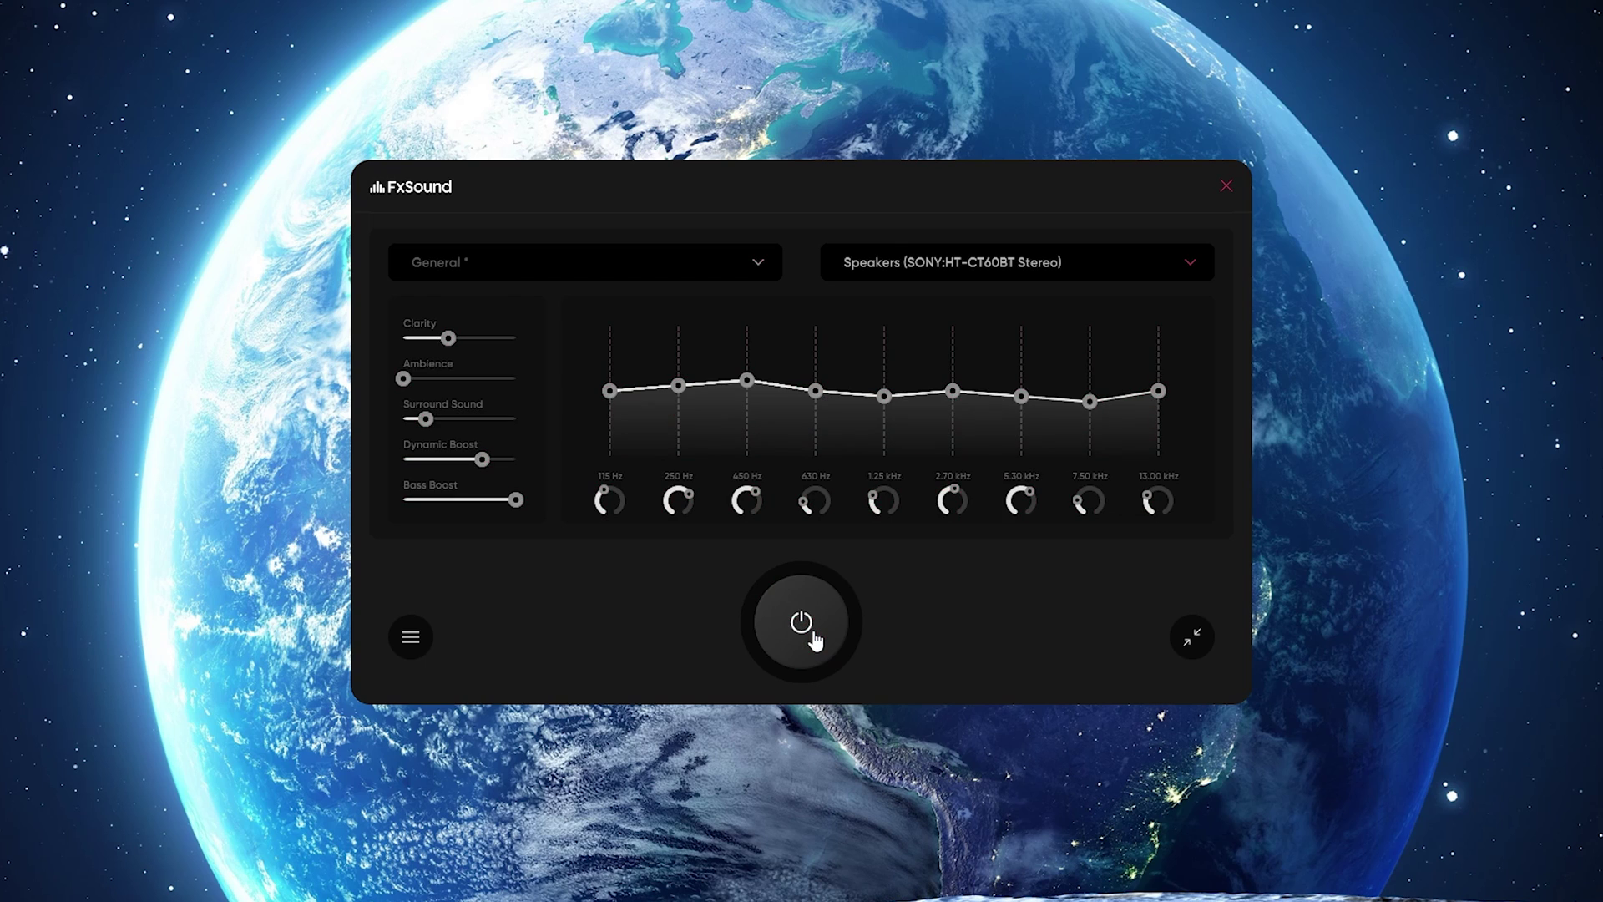
left_click(1197, 639)
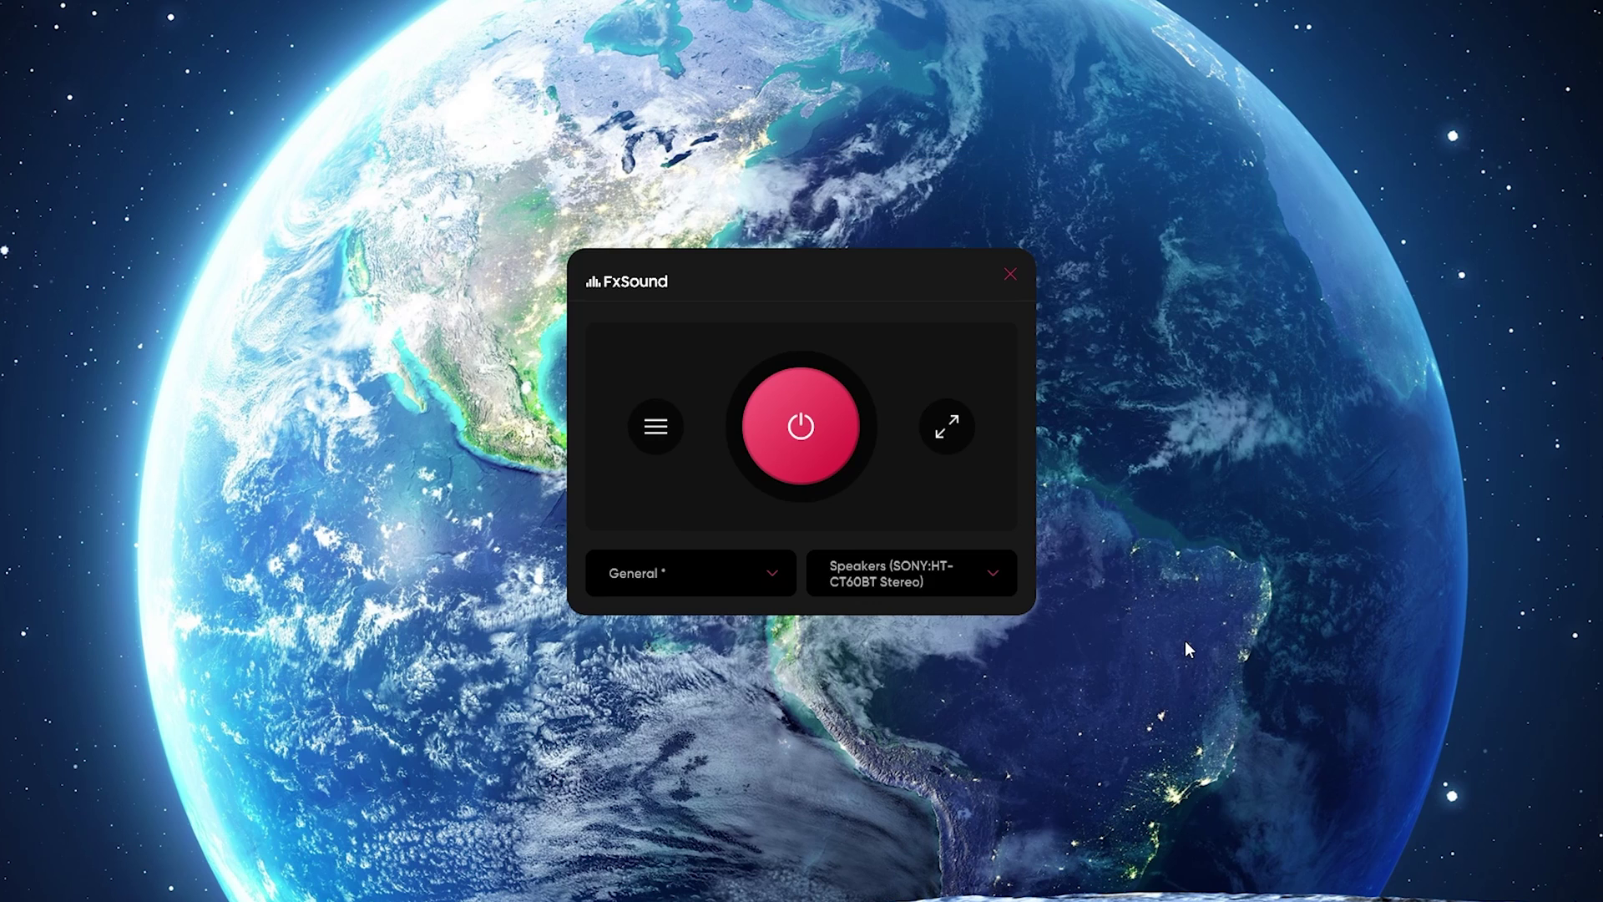
Step: In mini view, switch FxSound processing off and on again, leaving it in the tray
left_click(820, 454)
left_click(821, 454)
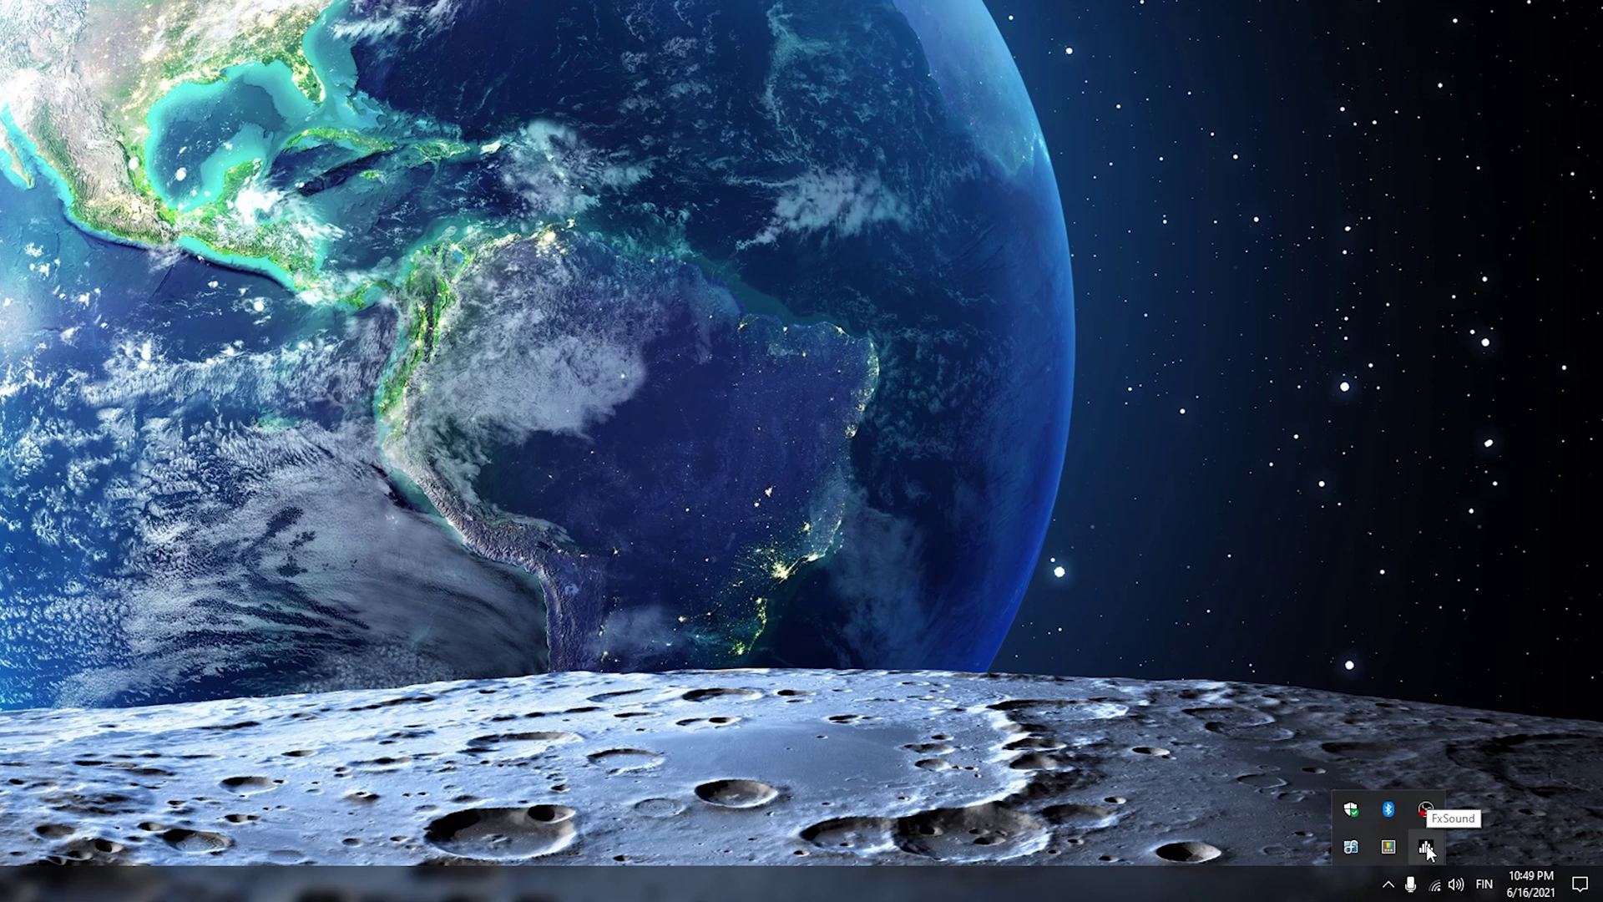
left_click(1137, 800)
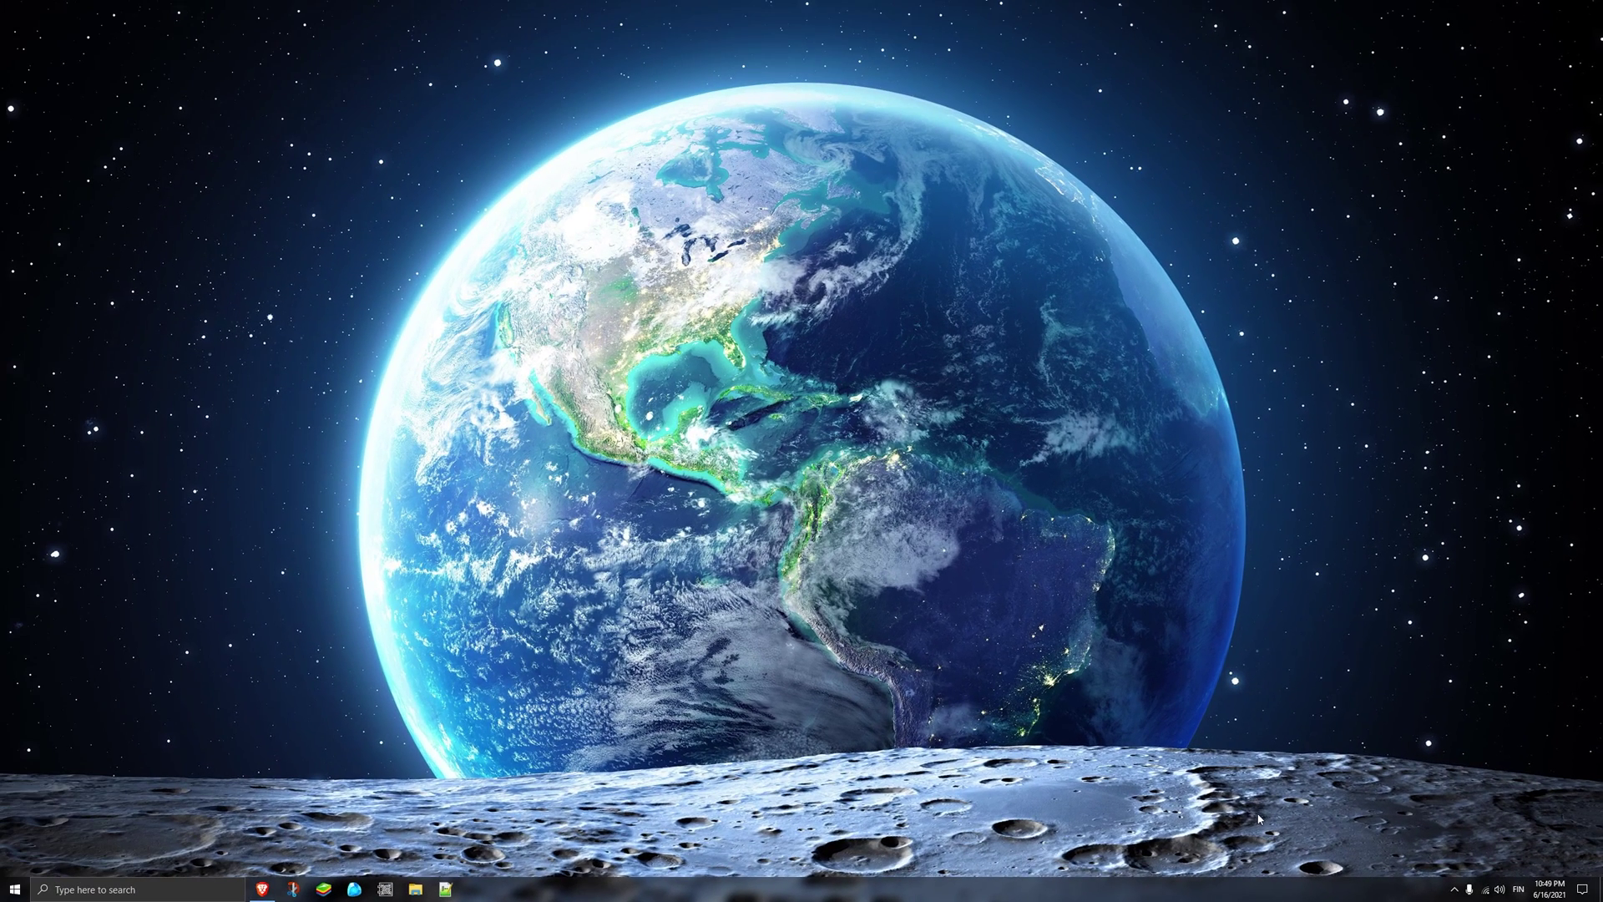
Step: Reopen FxSound from the hidden tray icons, then bring the bass-boost article back up in Brave
left_click(1455, 889)
left_click(1479, 864)
left_click(263, 889)
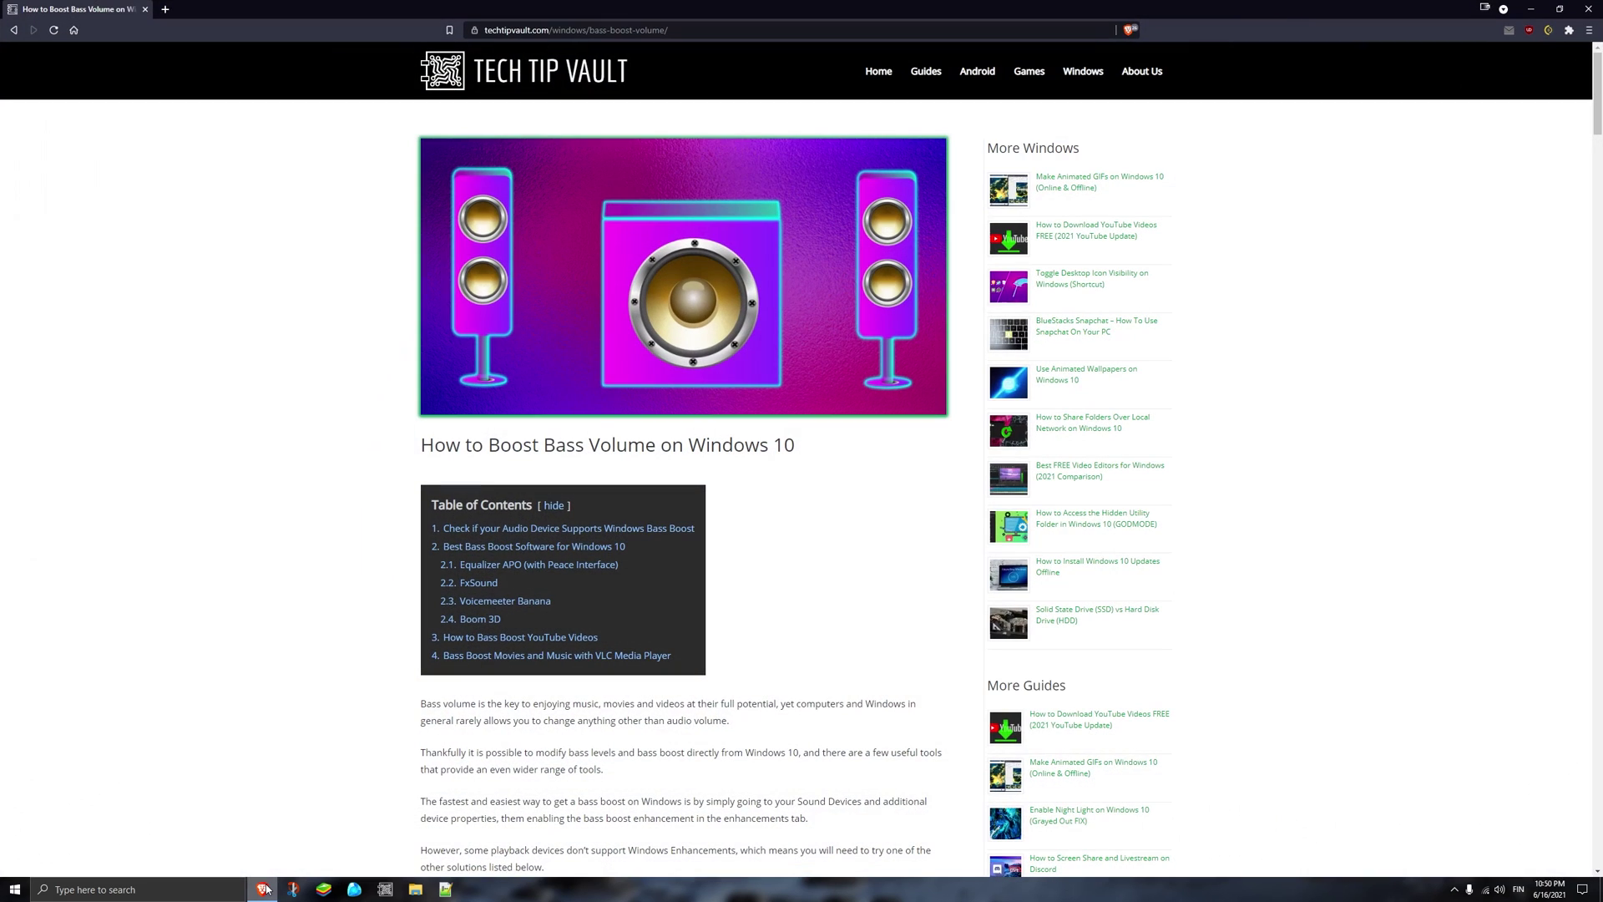
Step: Start the Voicemeeter Banana installer download from VB-Audio and return to the desktop
left_click(496, 602)
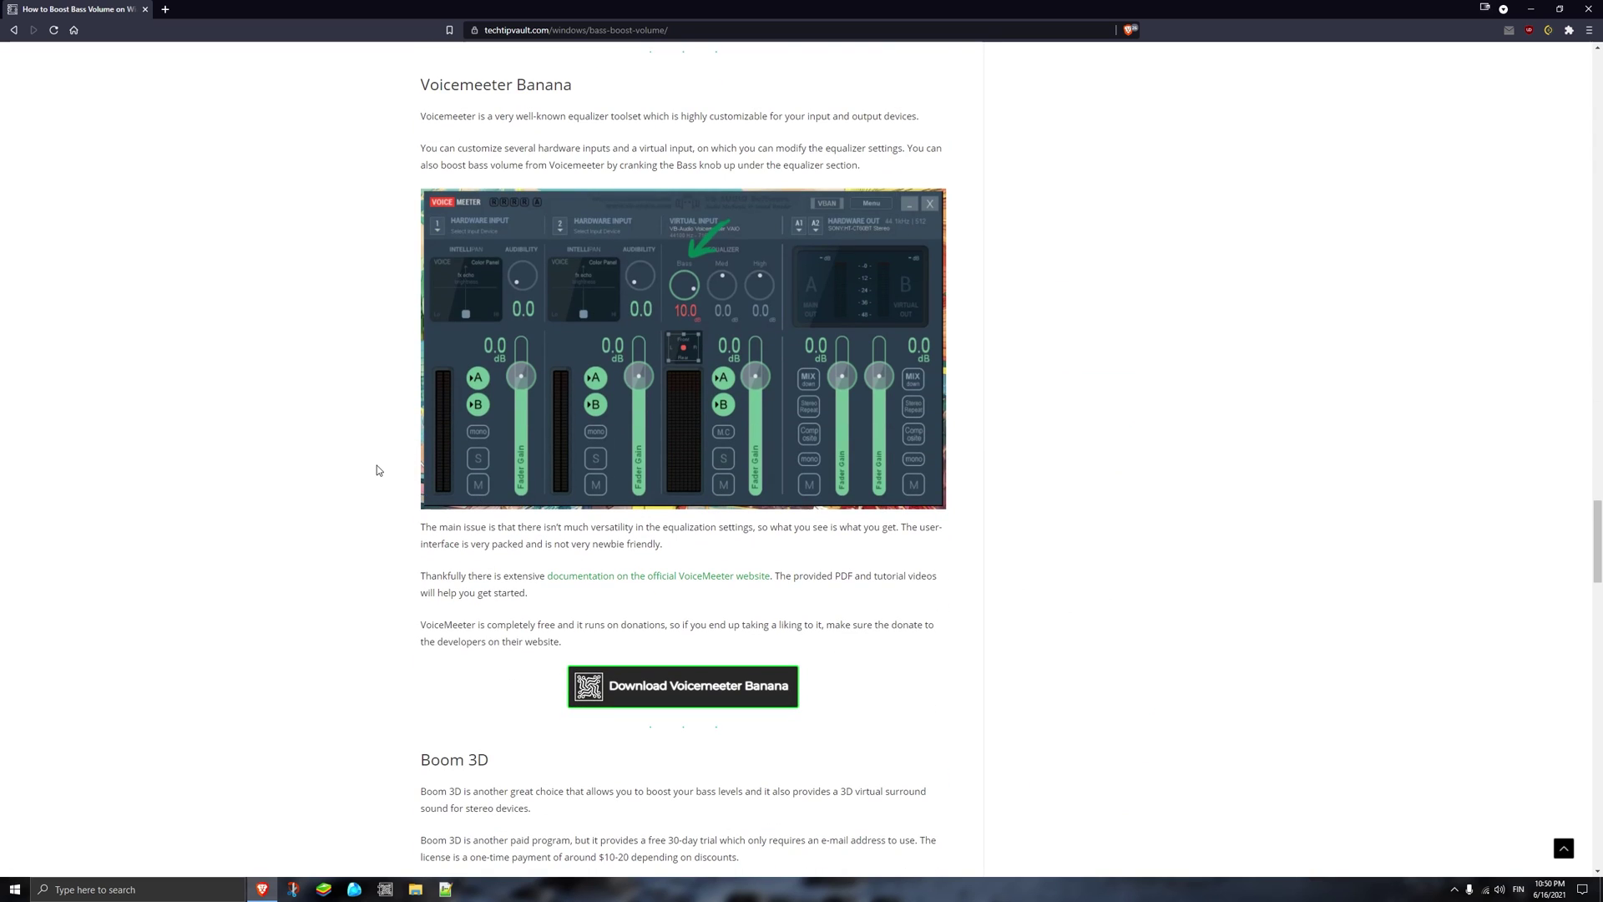
scroll(332, 460, "down", 1)
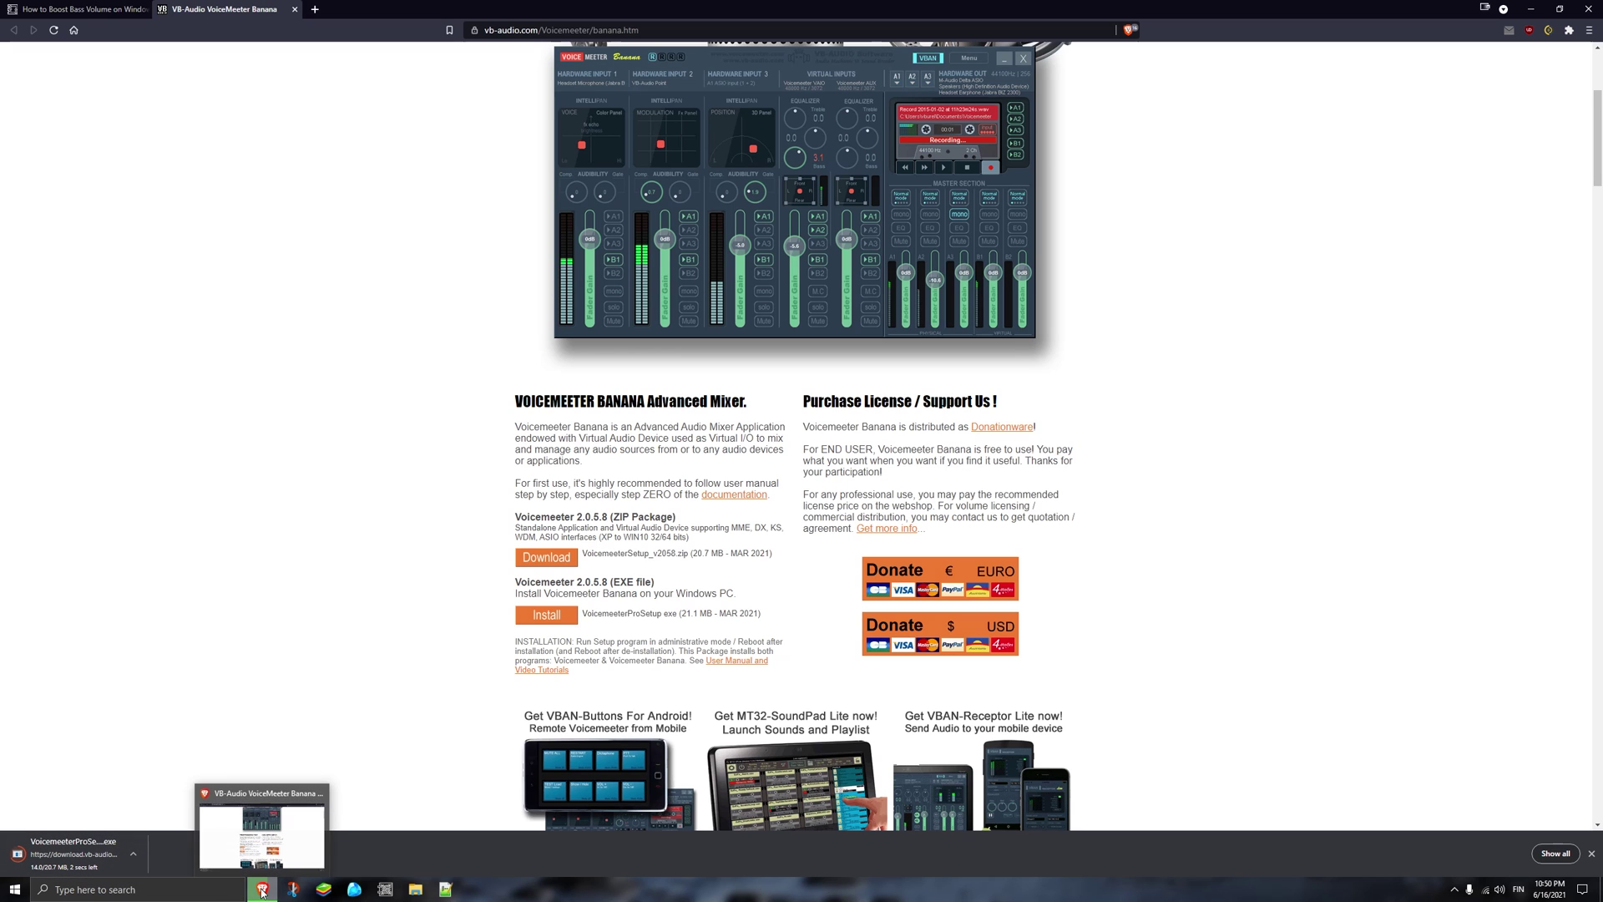
left_click(261, 890)
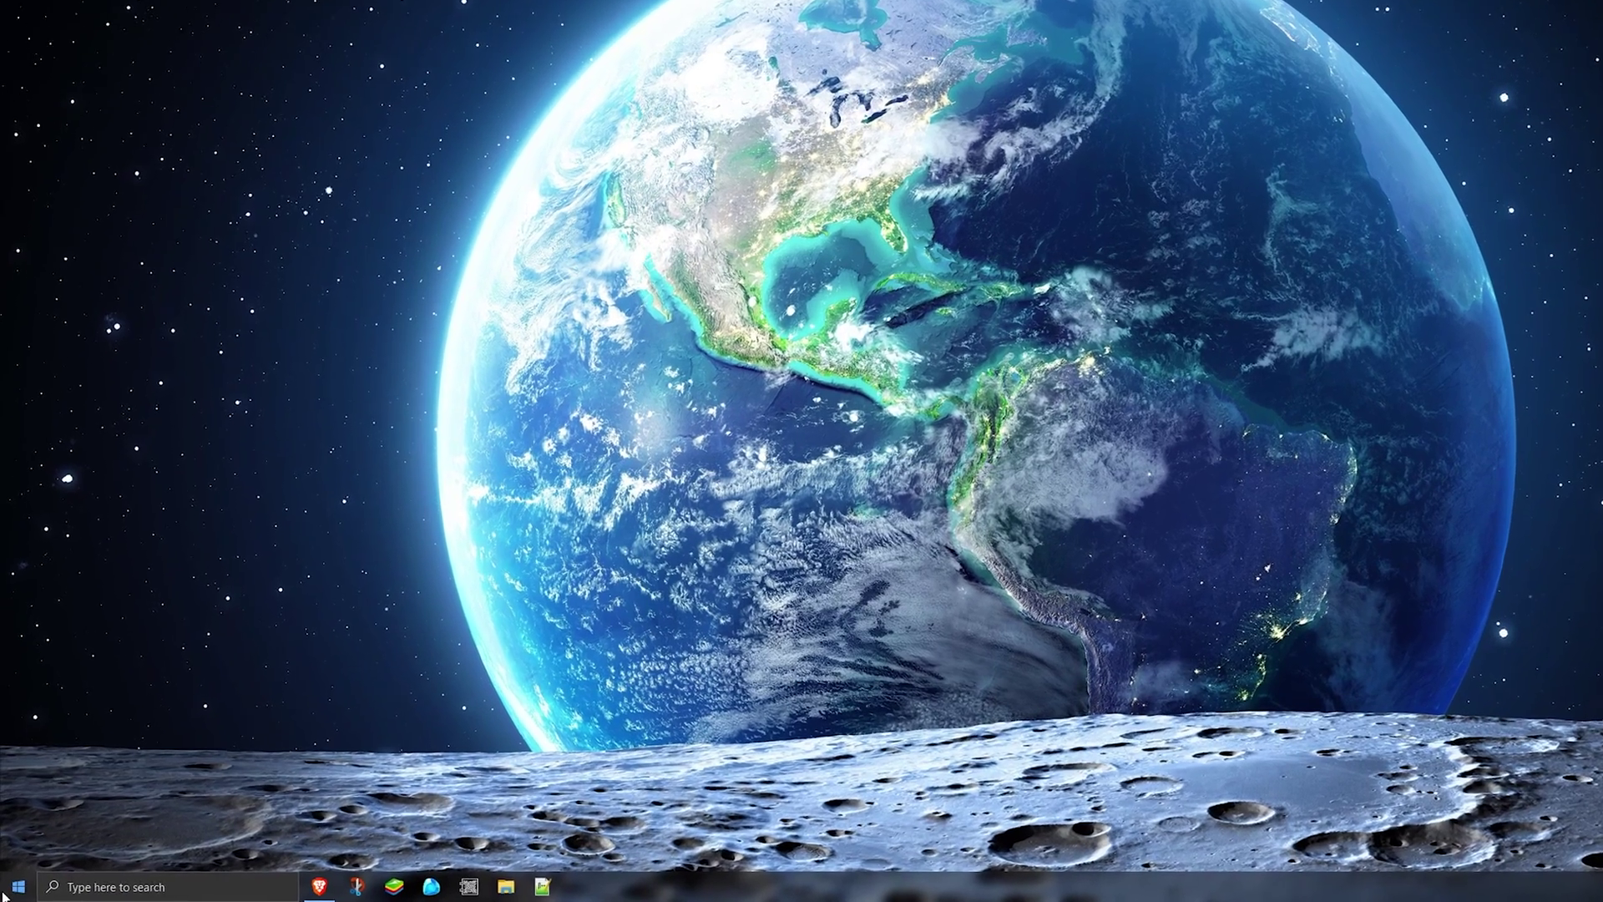
Step: Launch Voicemeeter from taskbar search and raise the virtual input's Bass equalizer to 12.0 dB
left_click(125, 890)
type("vo")
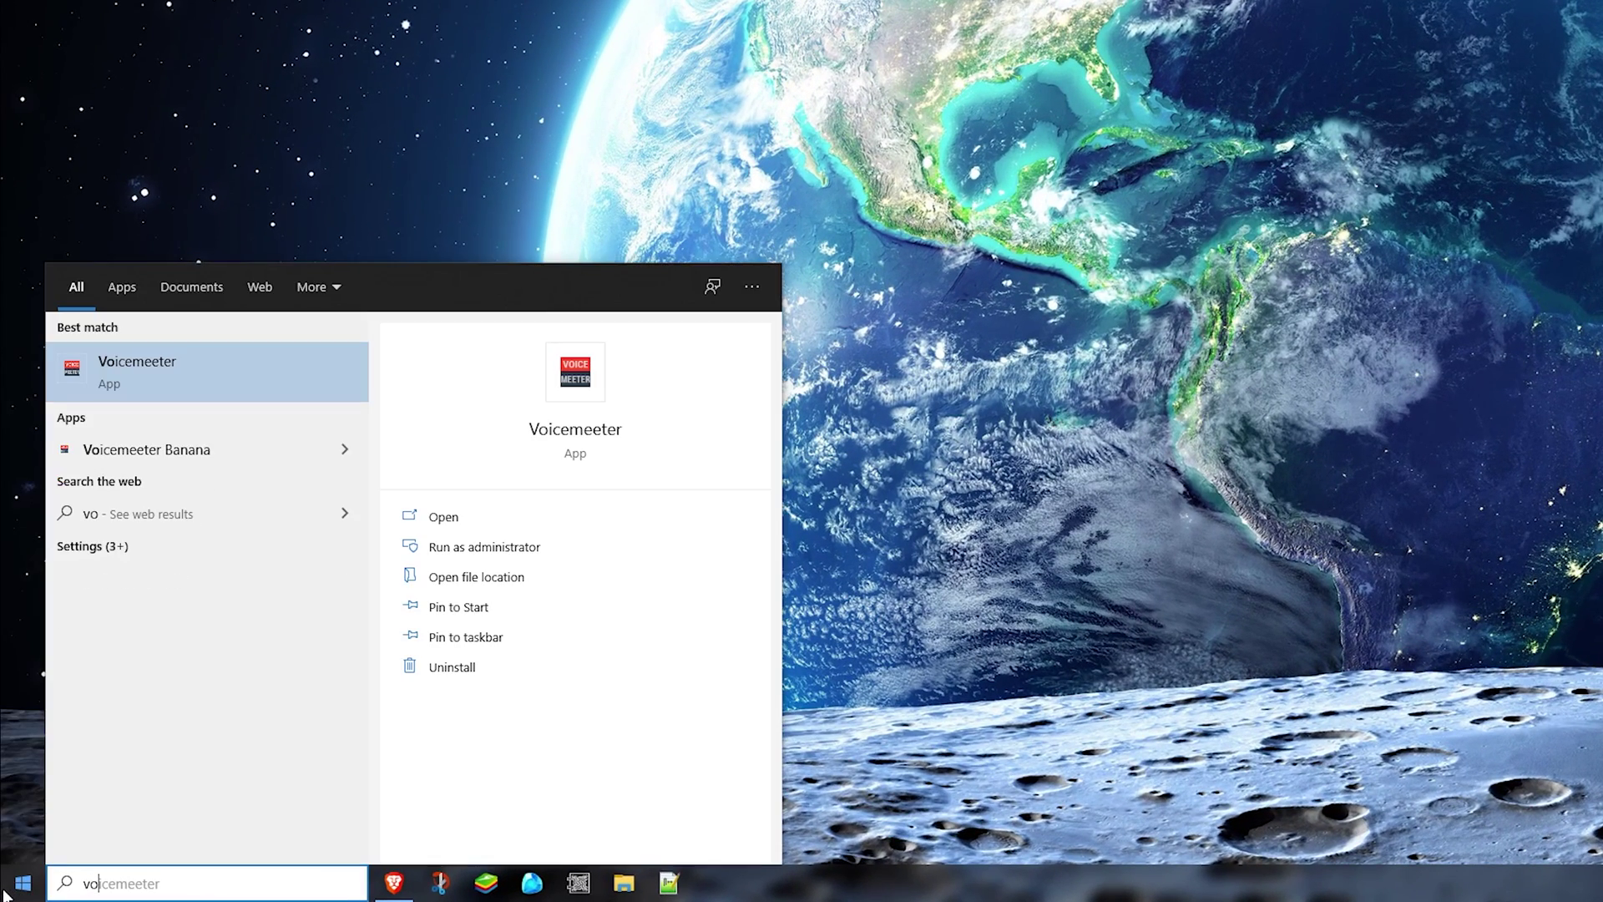
left_click(166, 370)
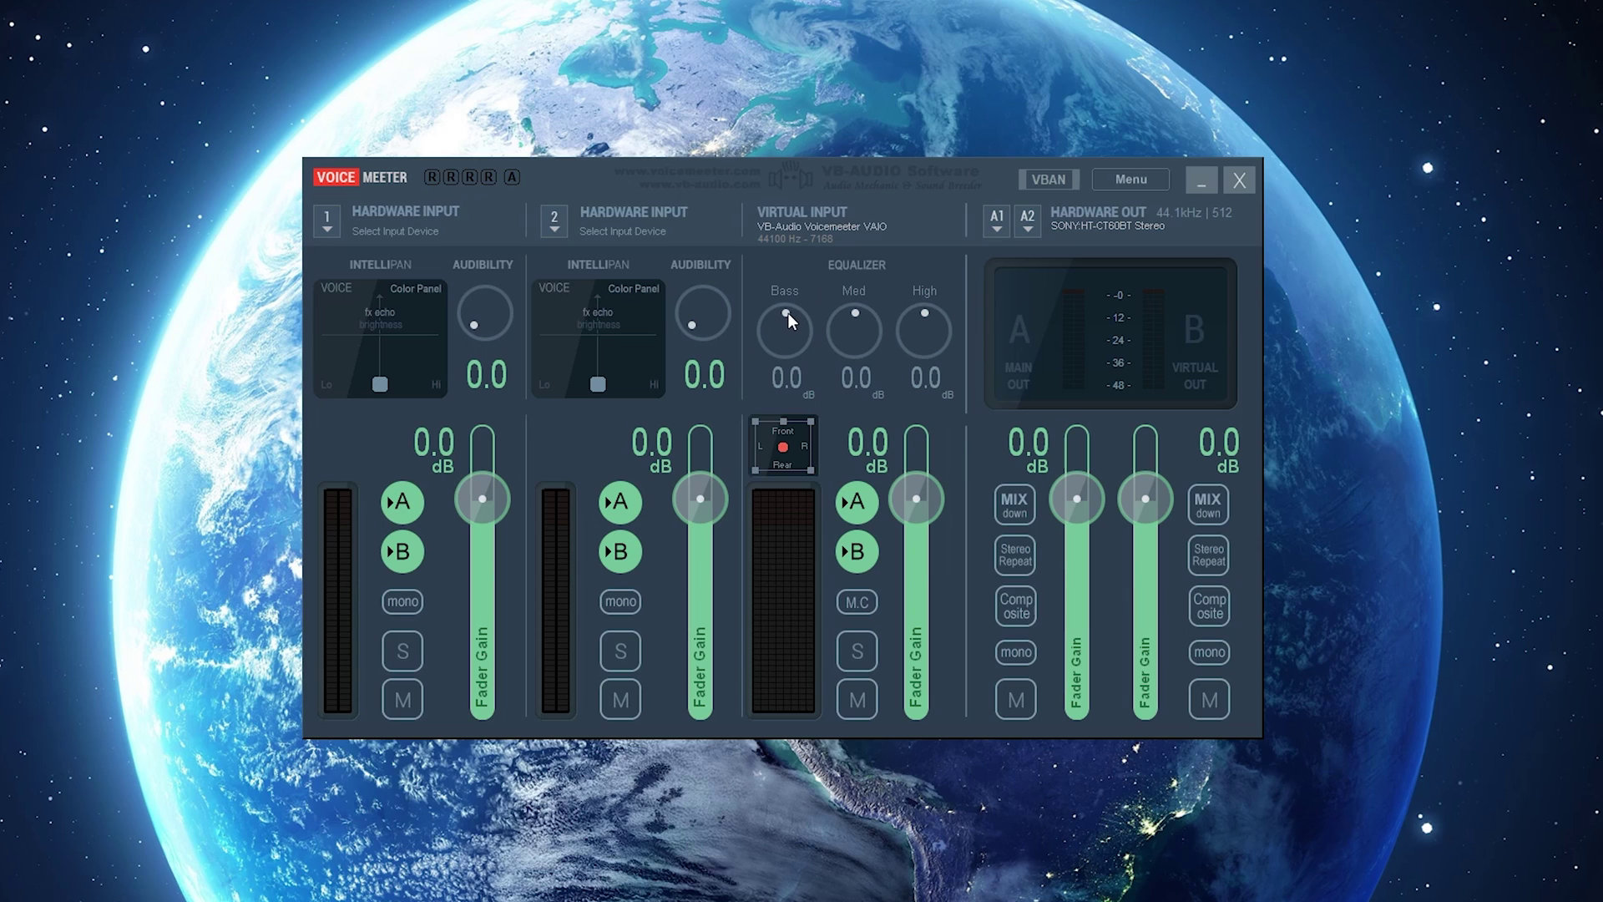
mouse_move(788, 314)
left_mouse_down()
mouse_move(773, 292)
mouse_move(787, 184)
mouse_move(794, 322)
left_mouse_up()
left_click_drag(797, 475, 790, 113)
left_click_drag(848, 314, 925, 315)
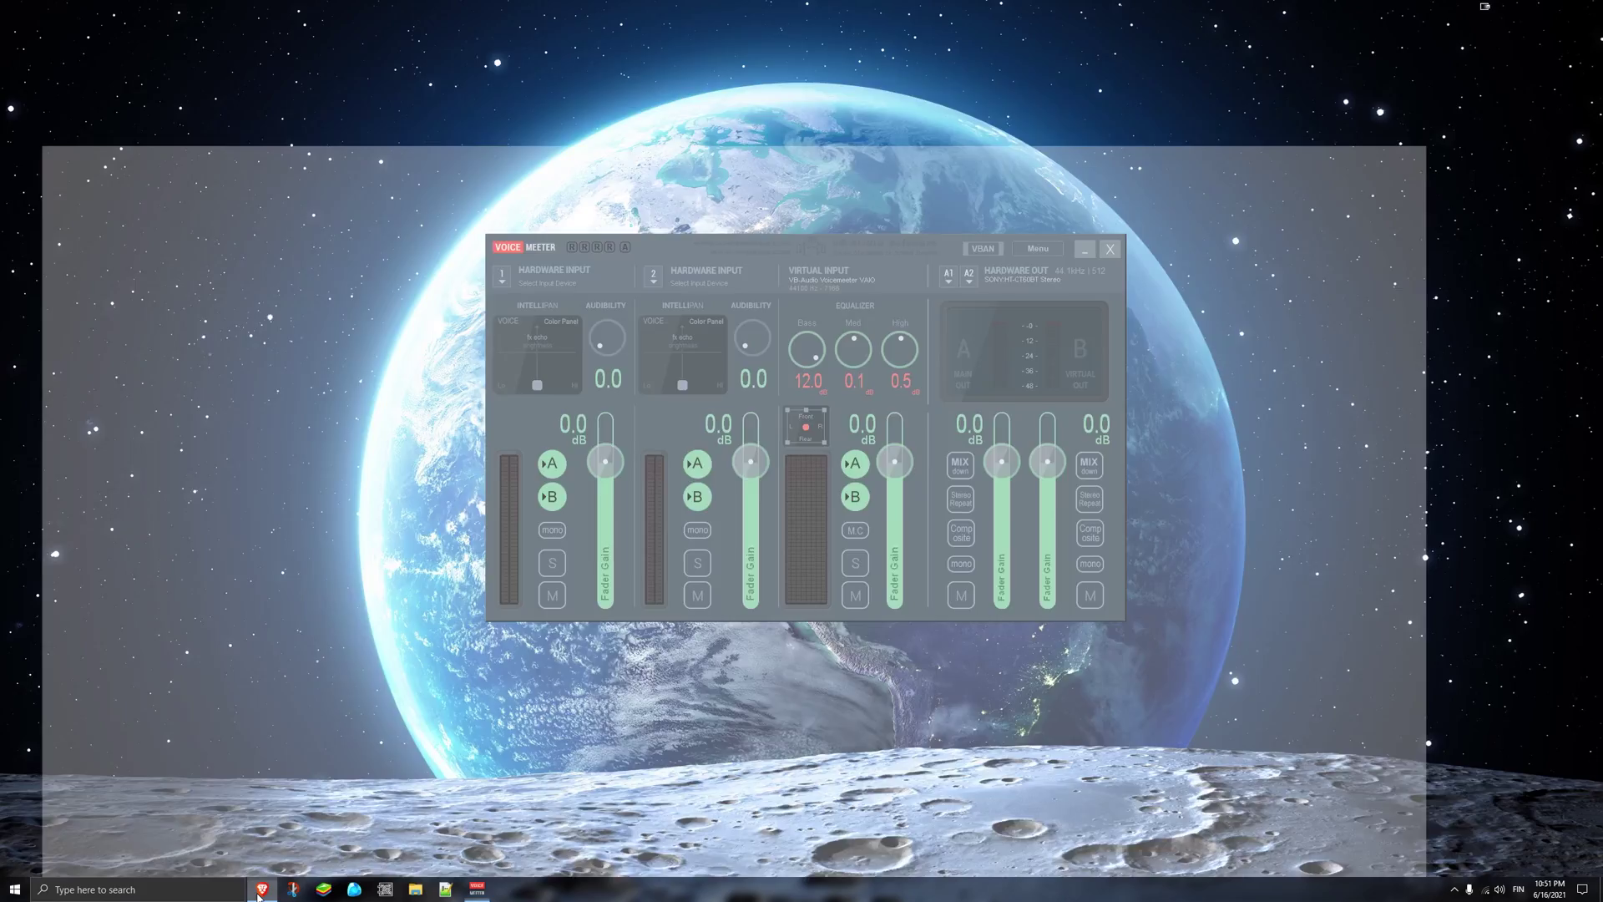
Step: Open the official Voicemeeter documentation from the article, then minimize Brave back to the mixer
left_click(258, 891)
left_click(75, 9)
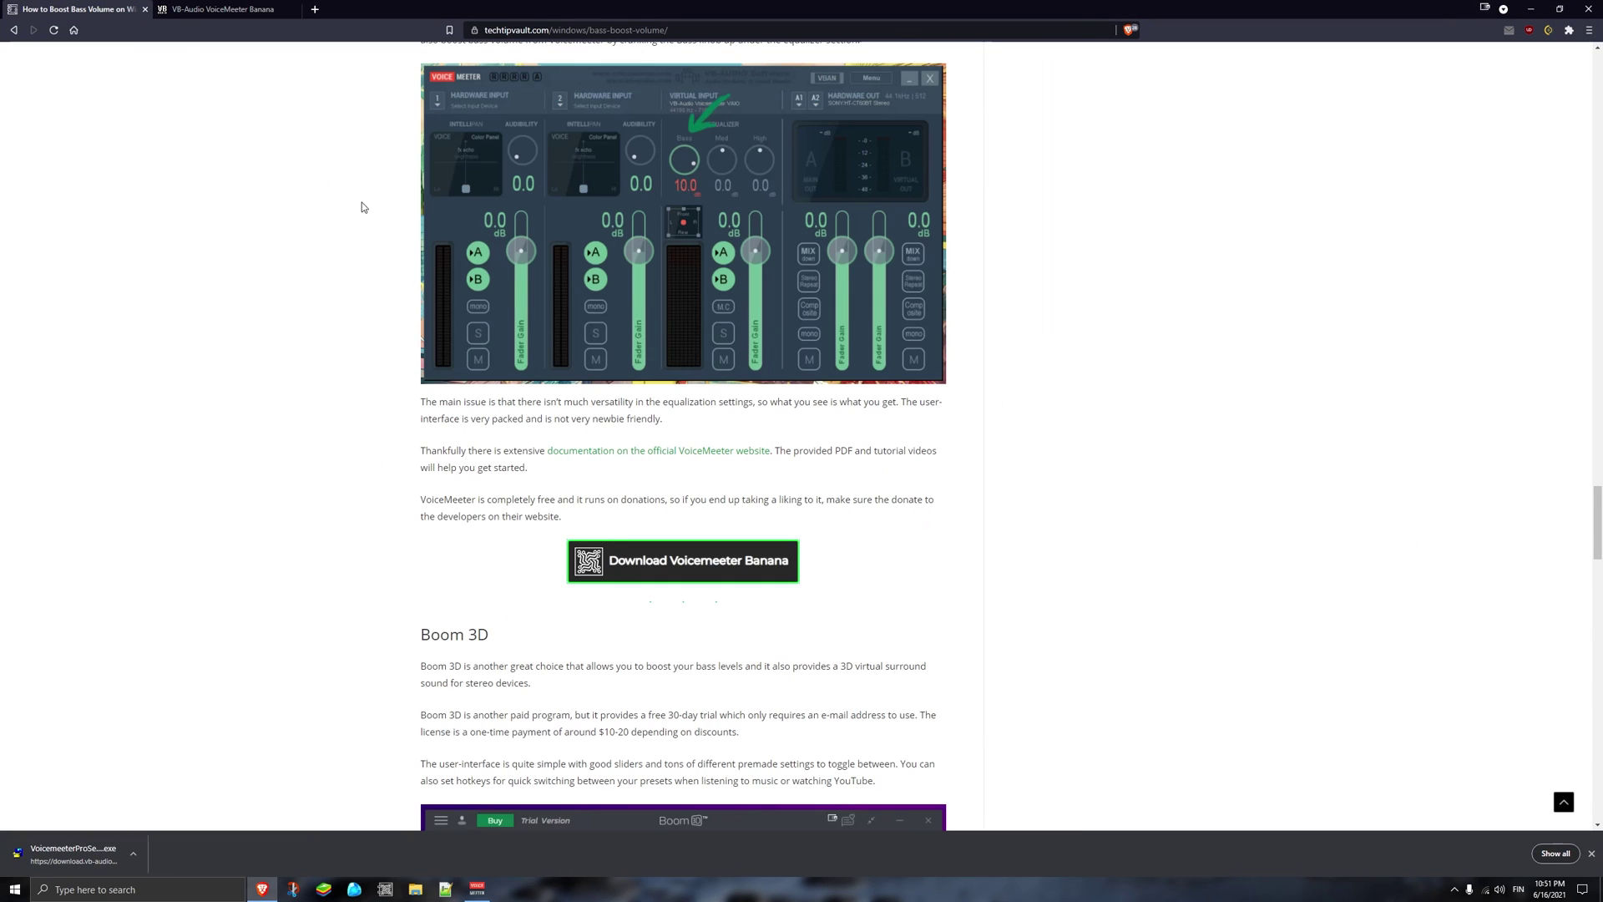
left_click(661, 459)
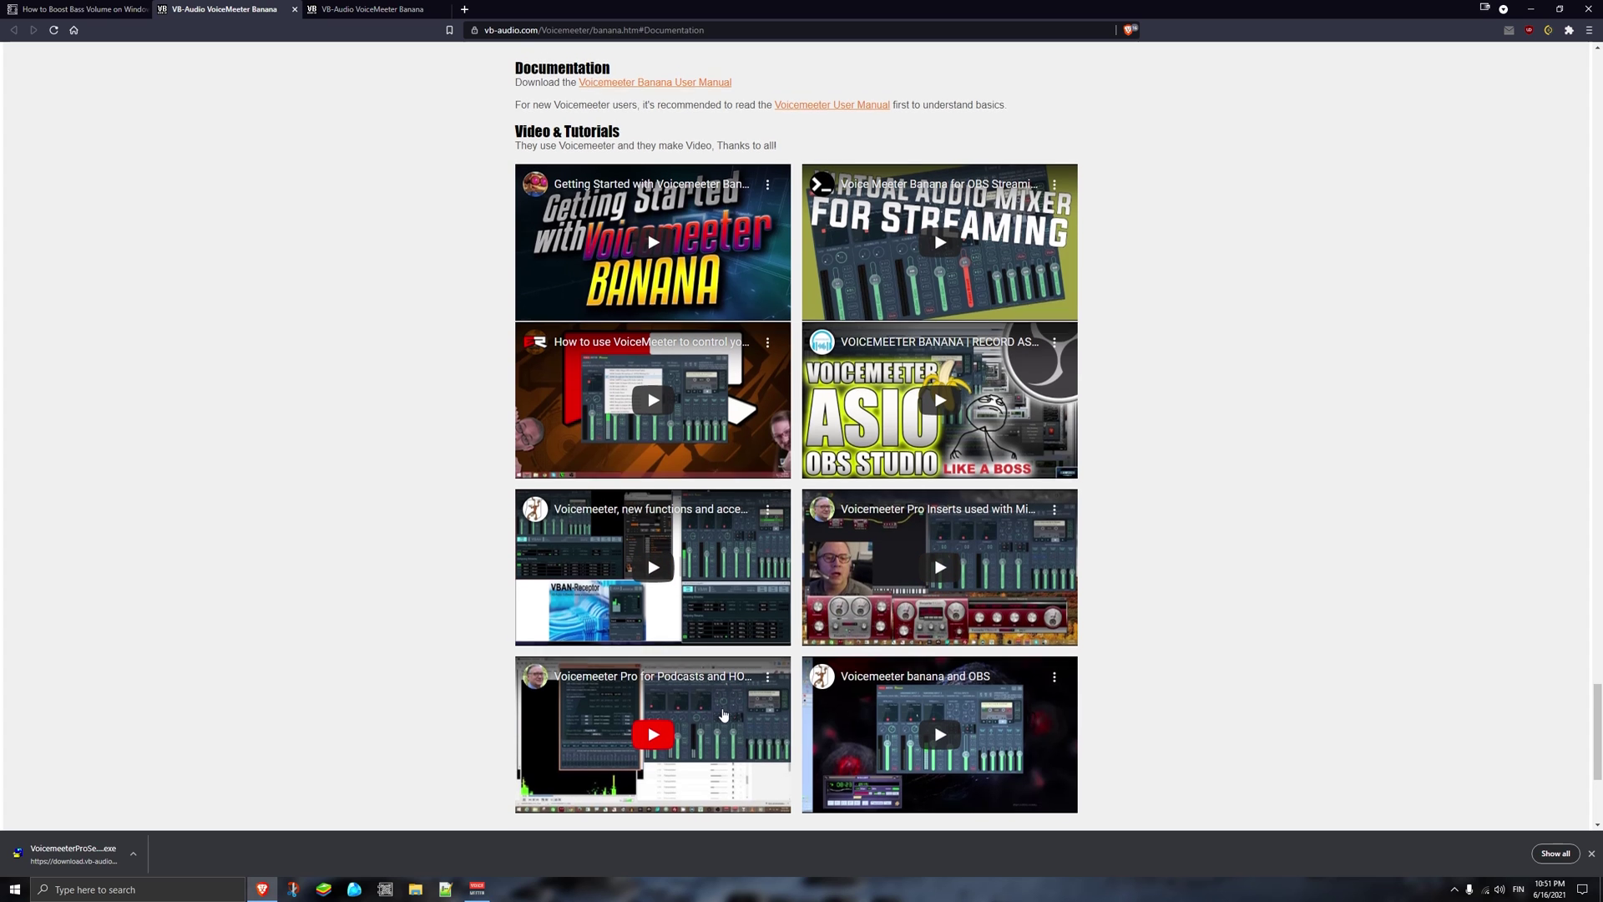
scroll(723, 715, "down", 1)
scroll(727, 705, "up", 2)
scroll(725, 699, "up", 1)
scroll(720, 690, "up", 3)
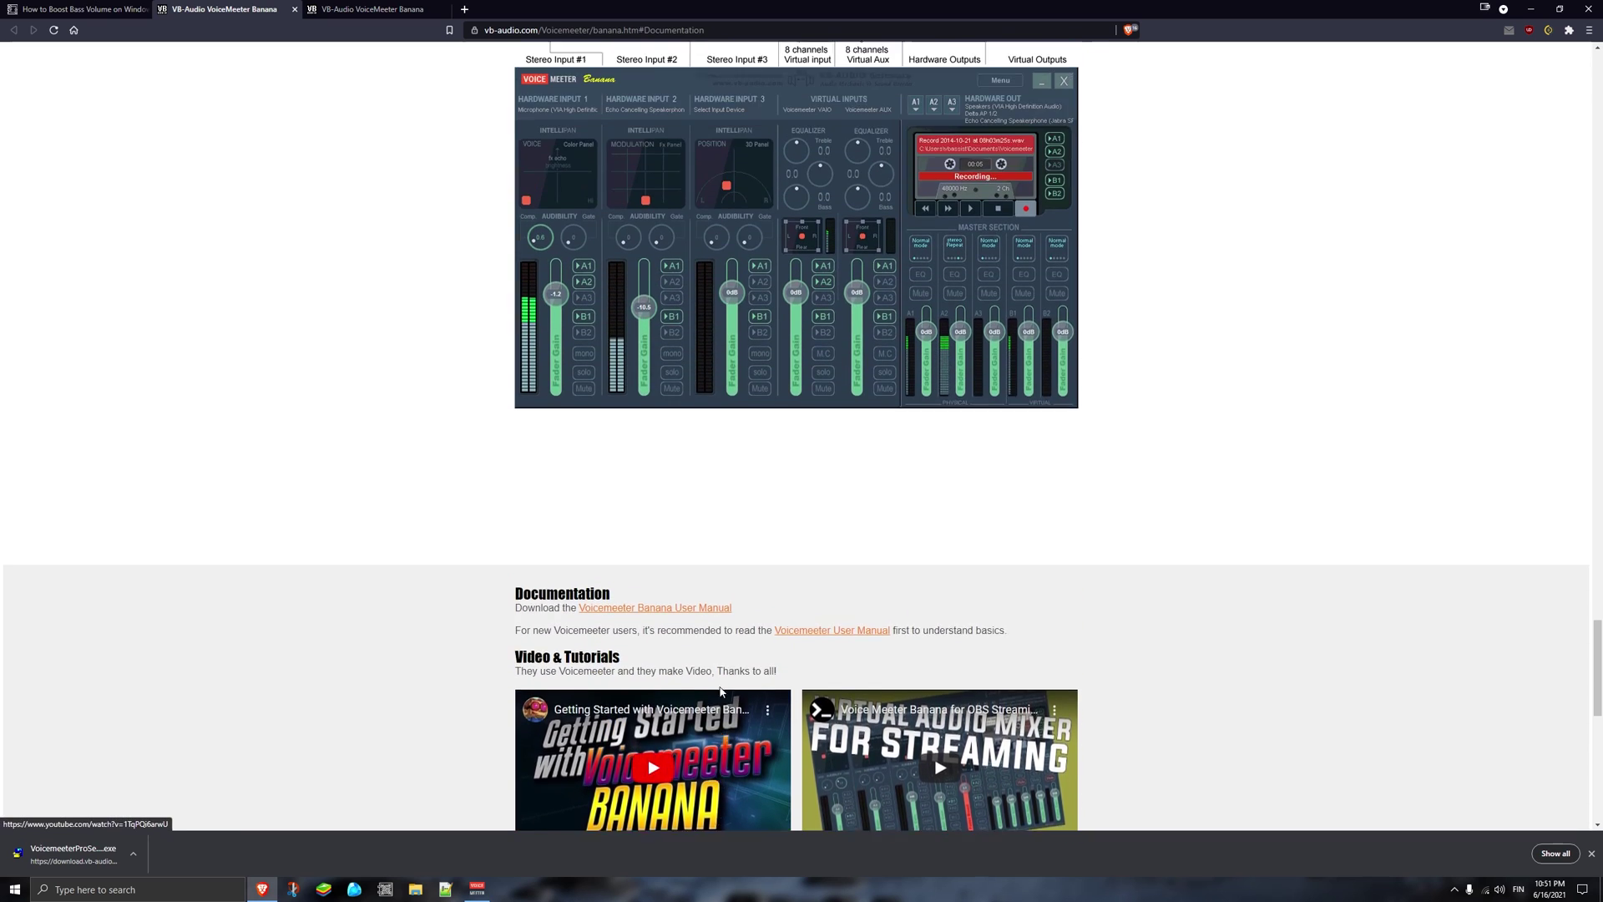
scroll(721, 691, "up", 3)
scroll(721, 691, "up", 2)
scroll(719, 689, "up", 2)
scroll(718, 687, "up", 3)
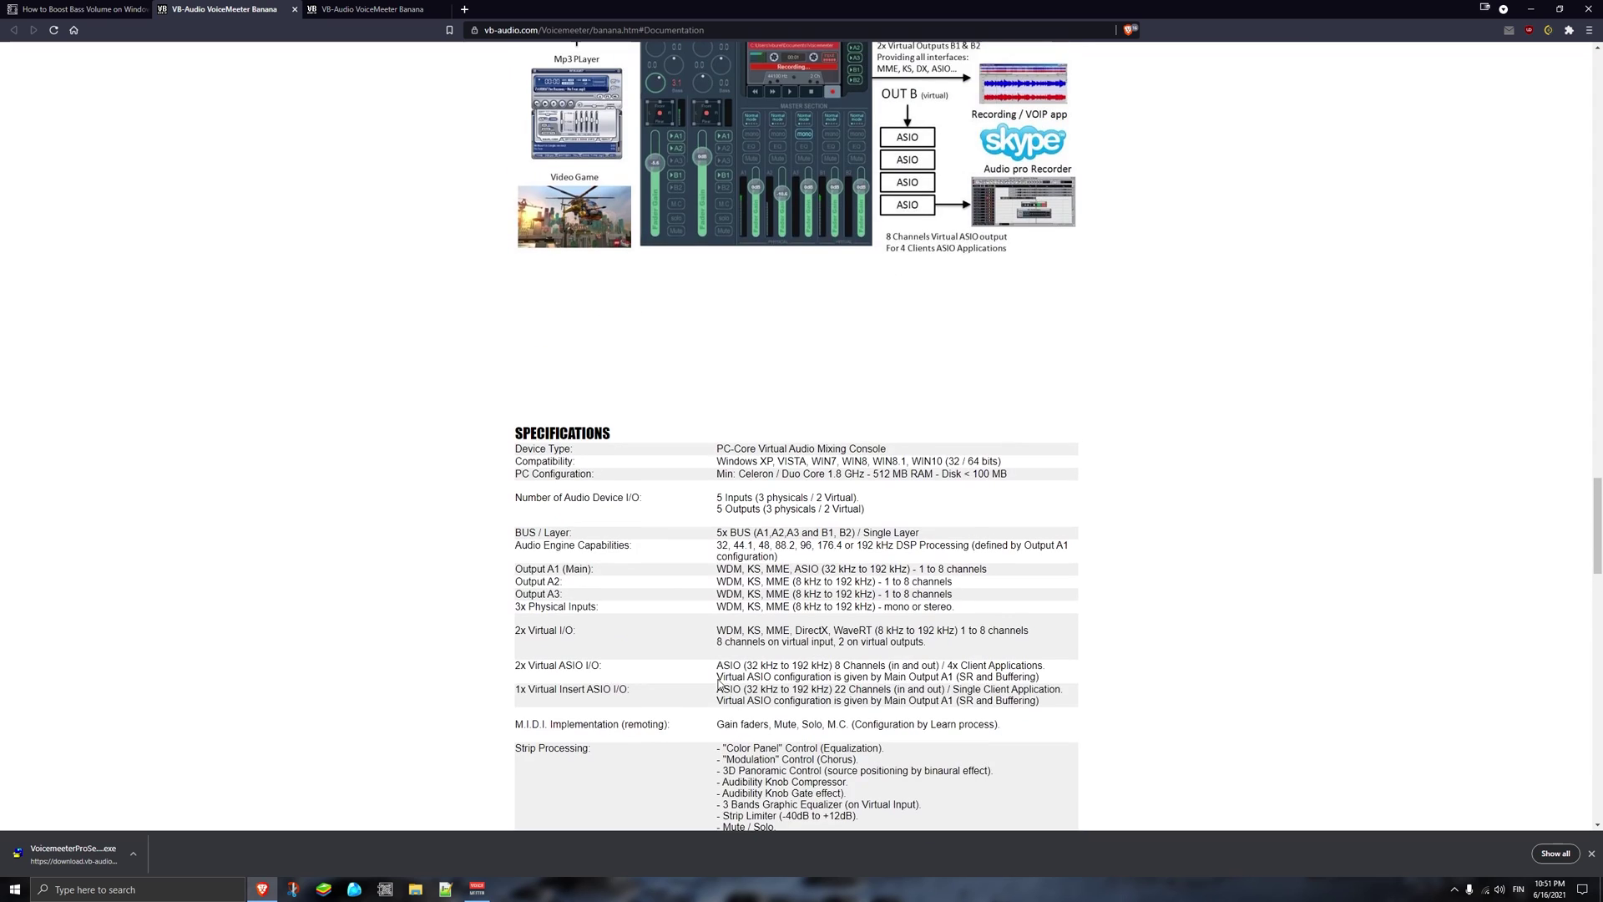
scroll(721, 687, "up", 3)
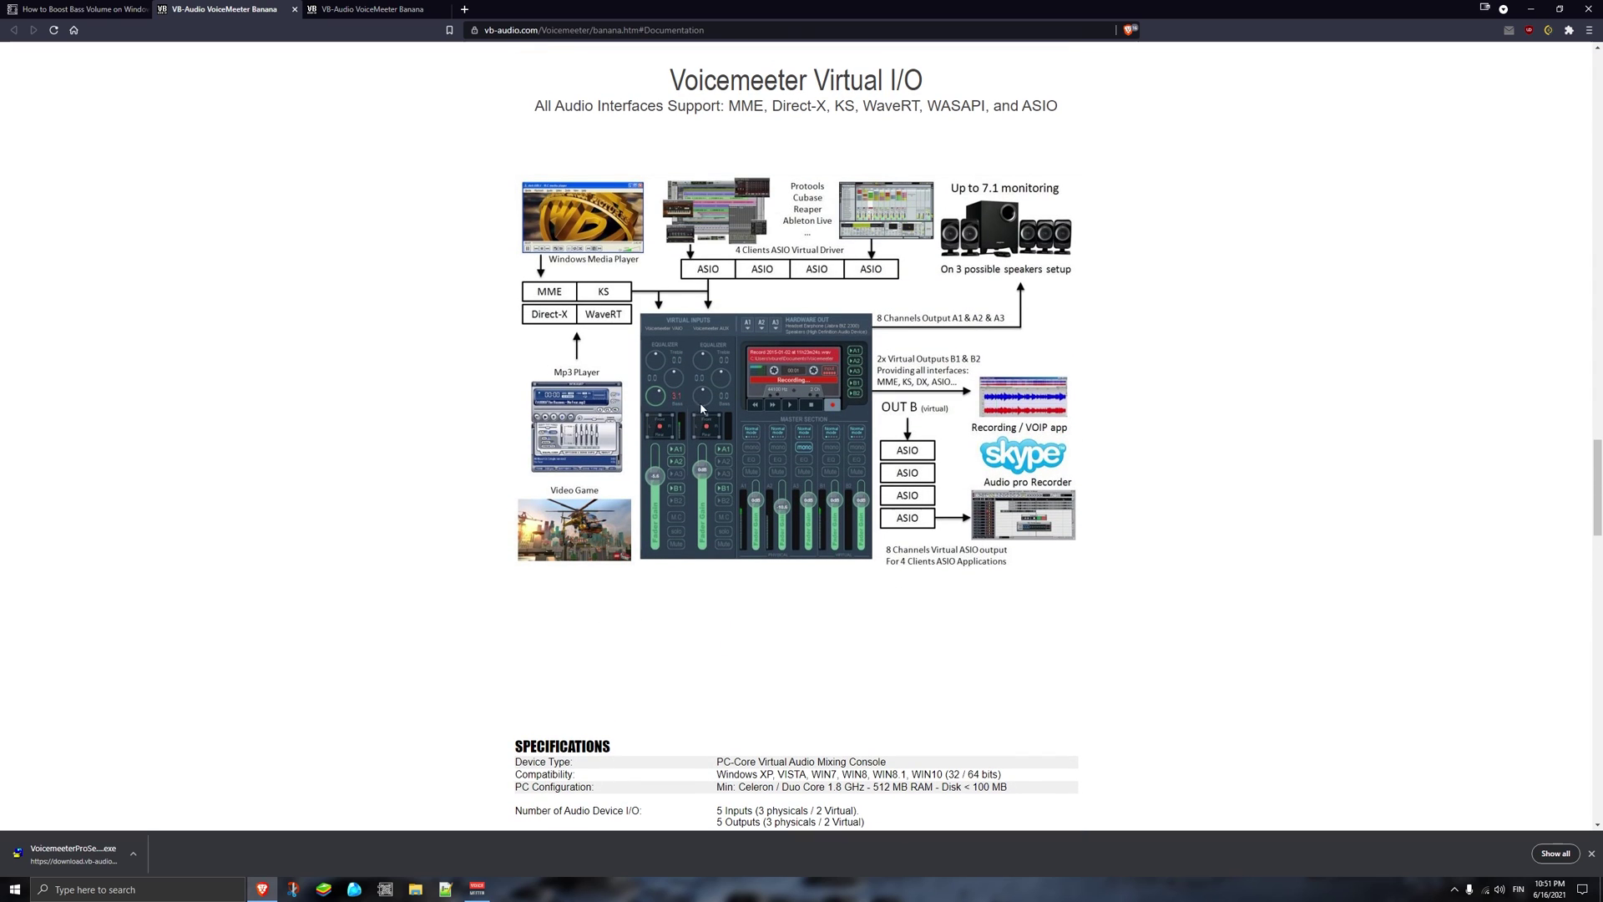
left_click(263, 889)
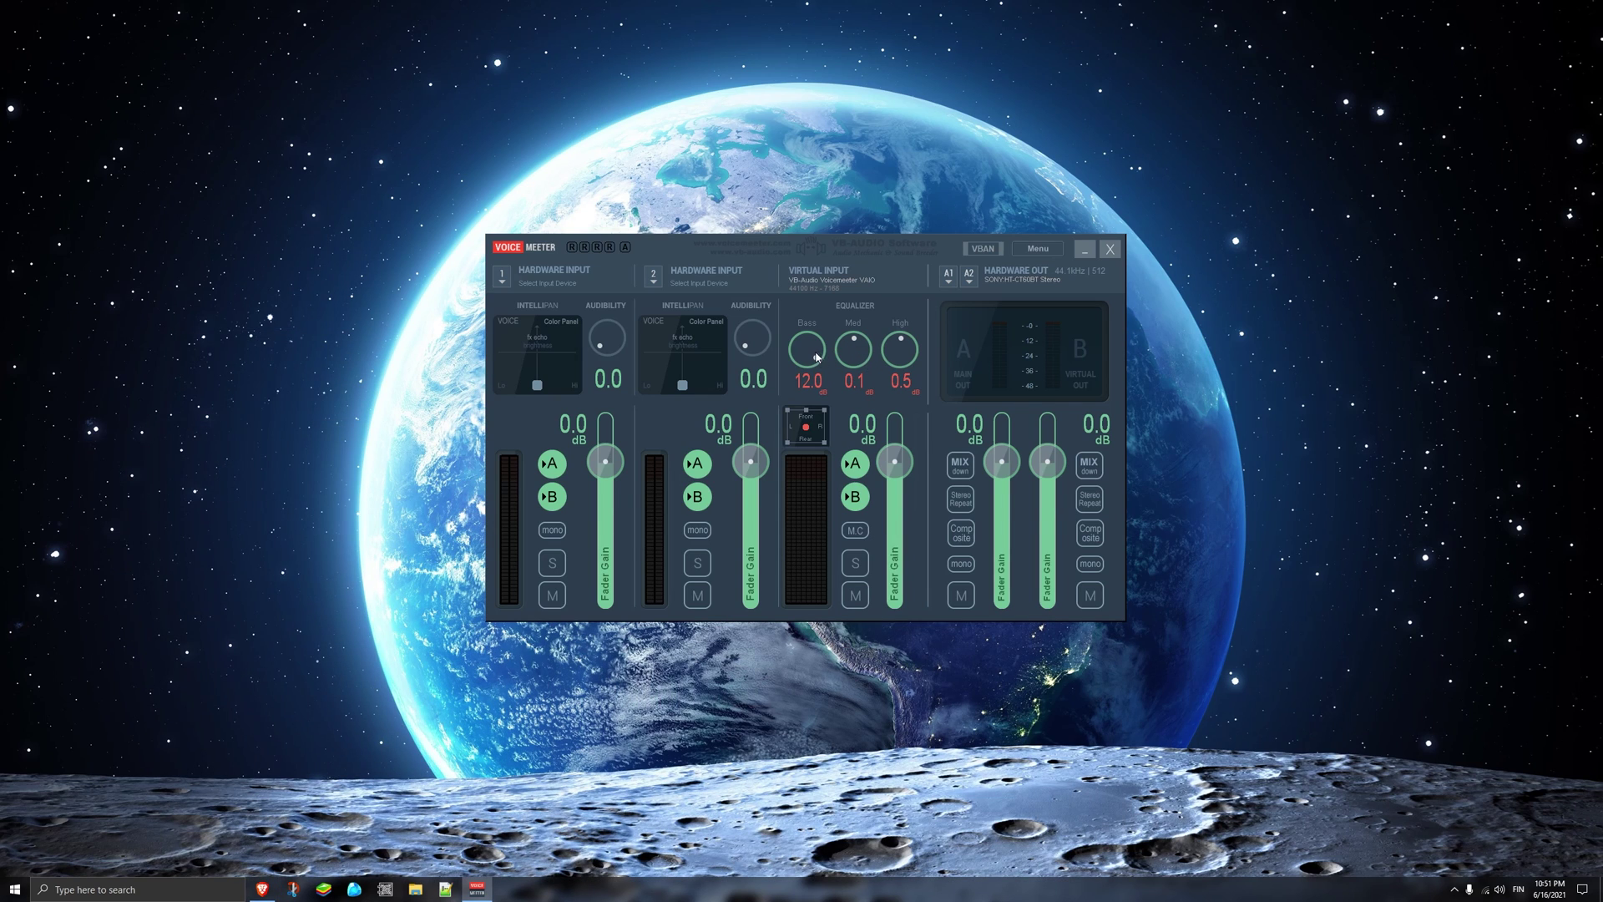
scroll(822, 362, "down", 3)
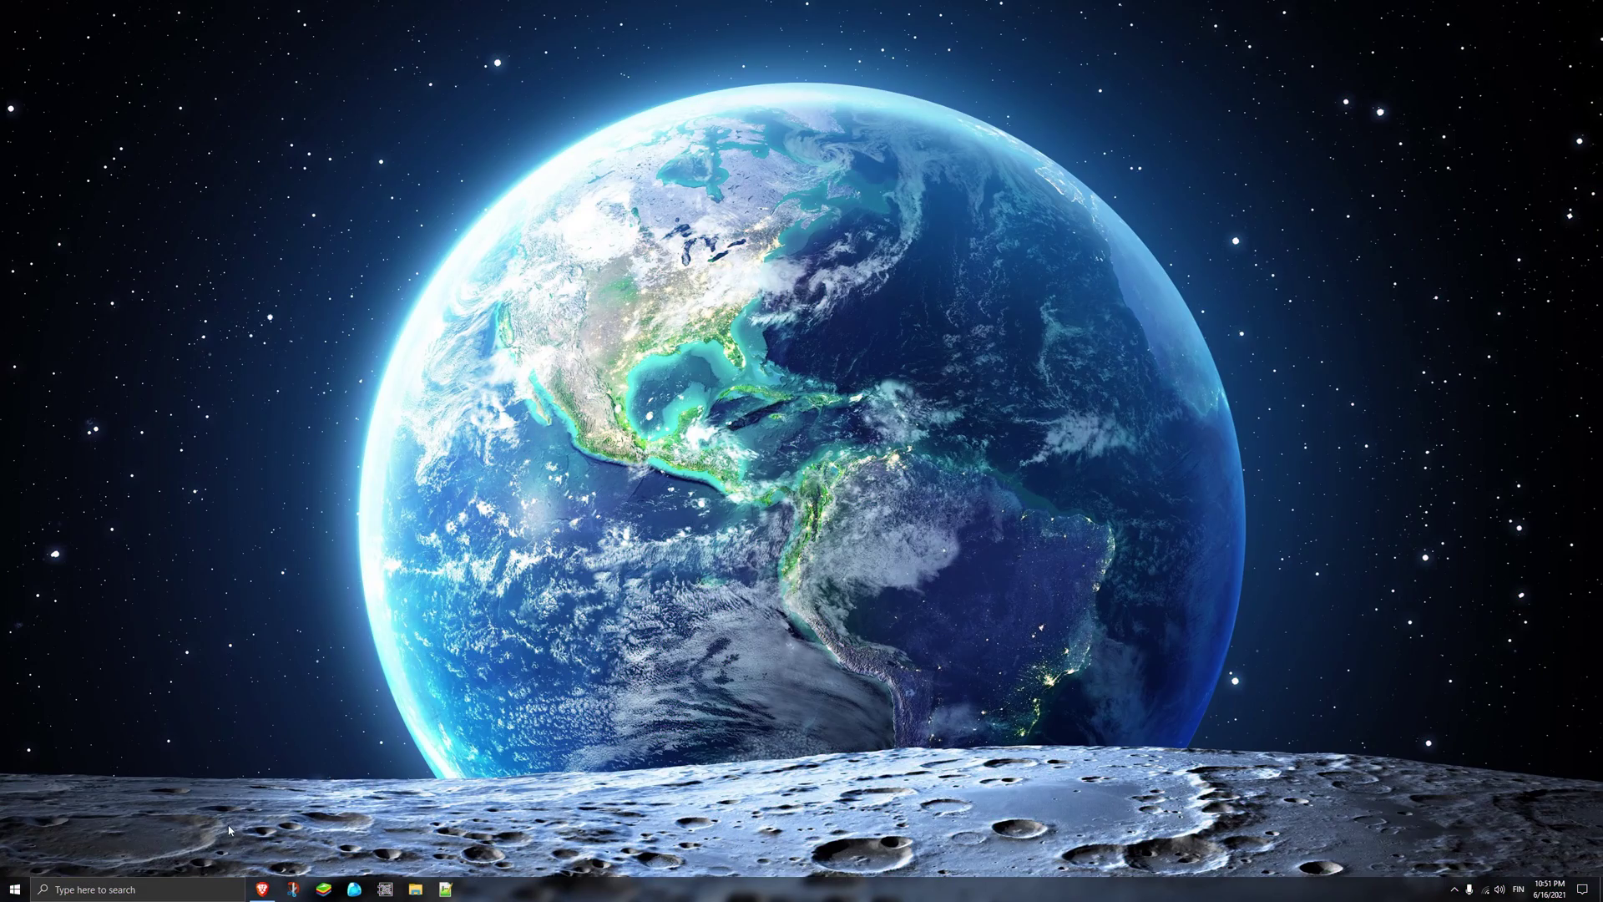
Step: From the article's Boom 3D section, glance at its Steam page and open the Boom 3D homepage
left_click(264, 889)
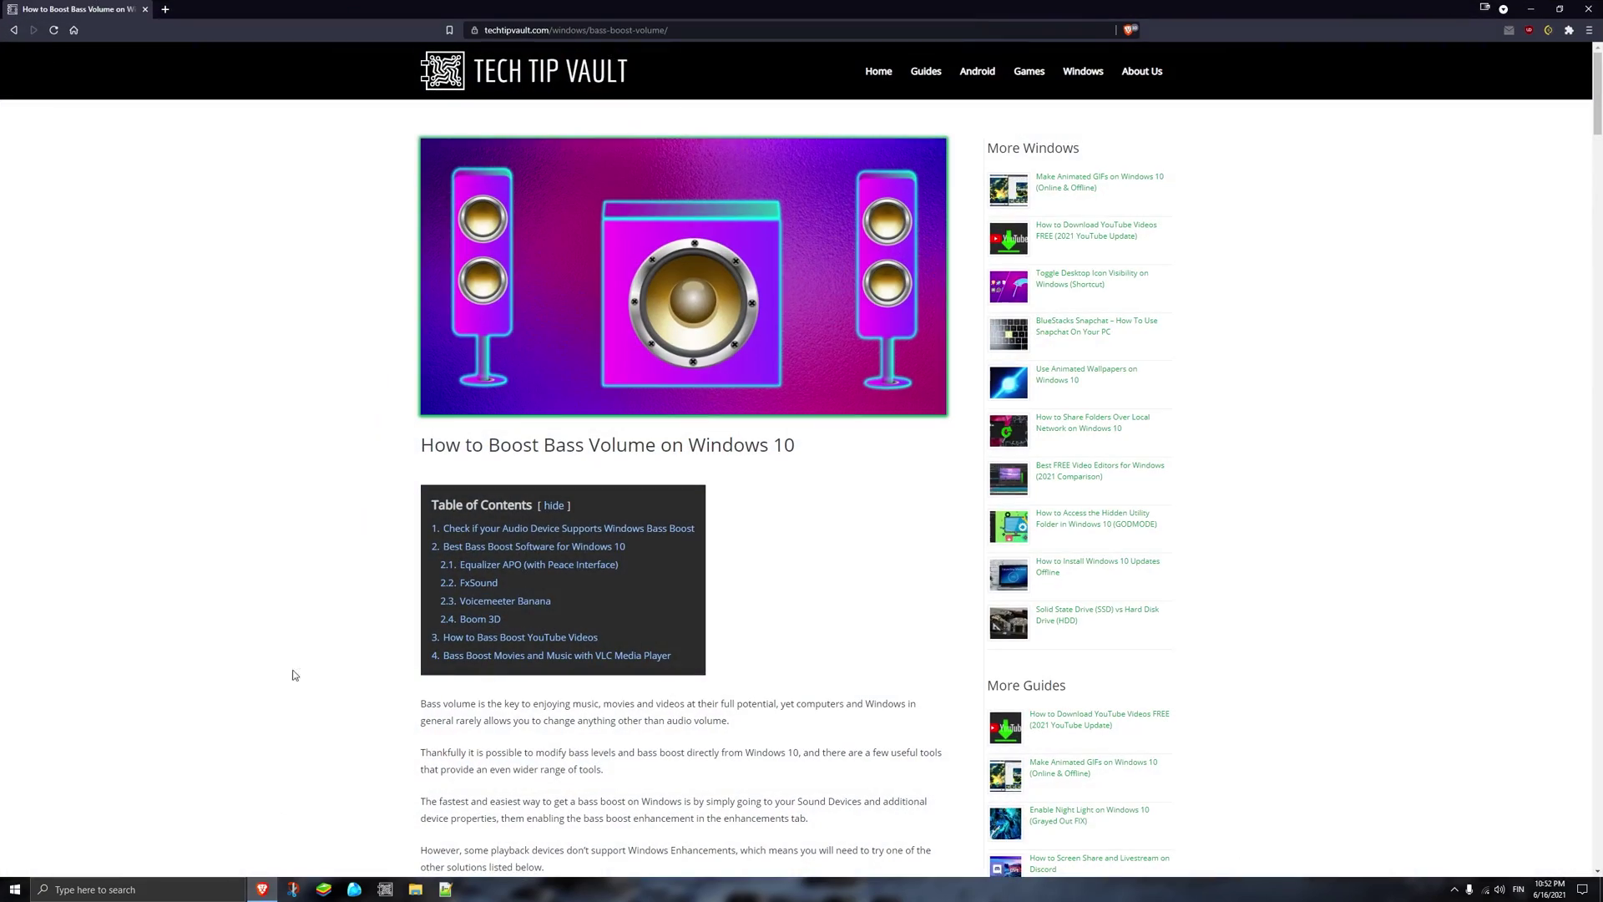
left_click(481, 620)
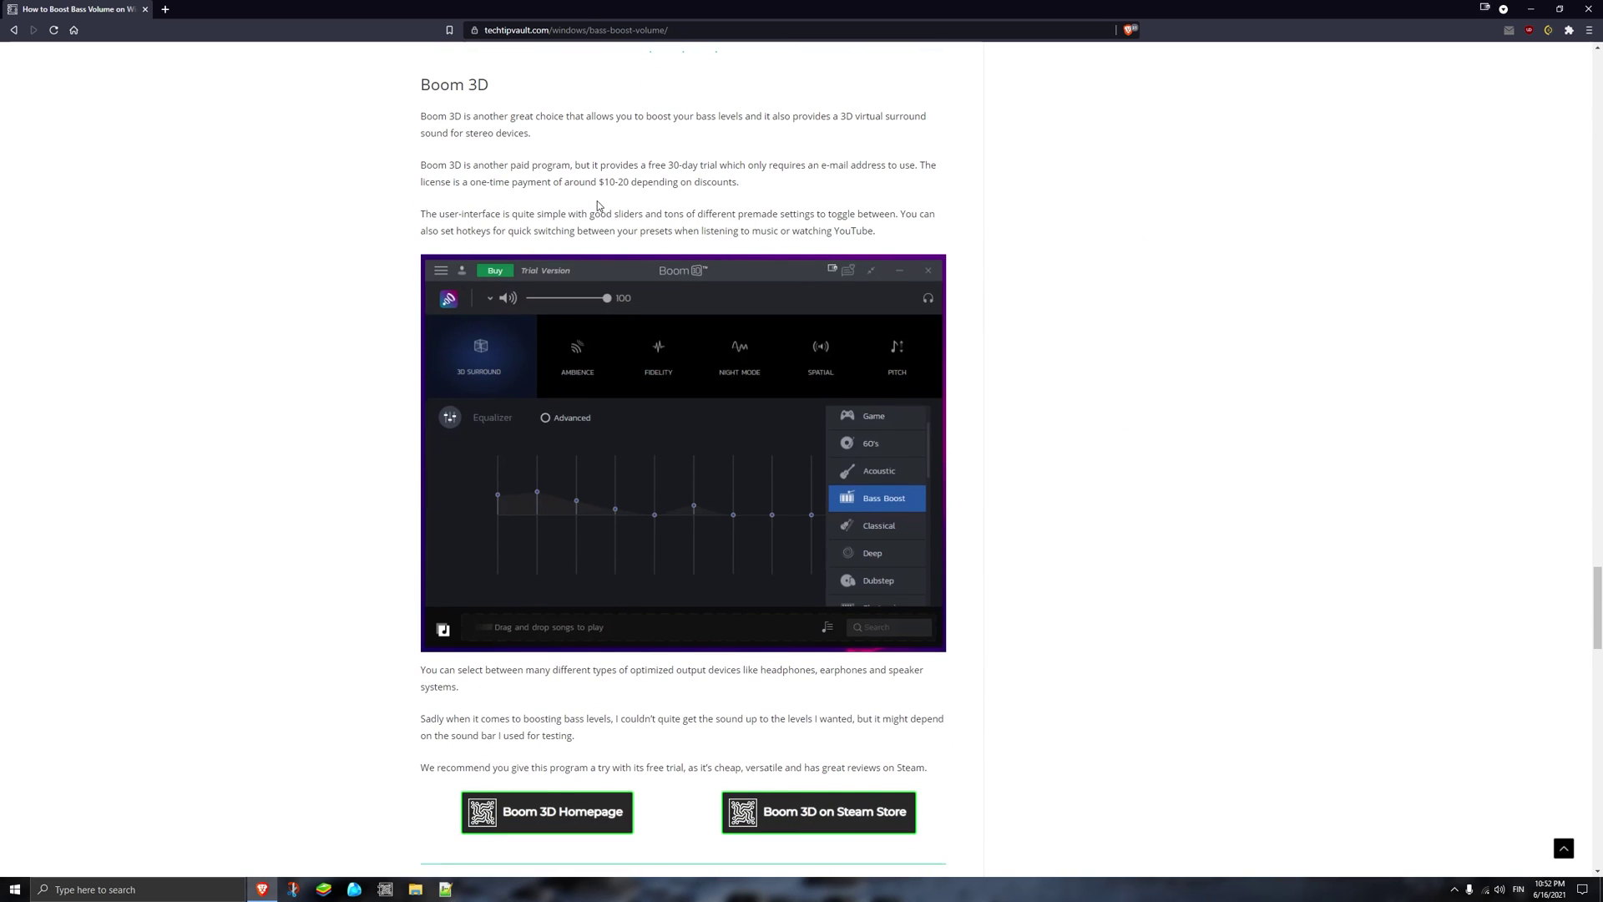
scroll(598, 201, "down", 1)
scroll(684, 398, "down", 2)
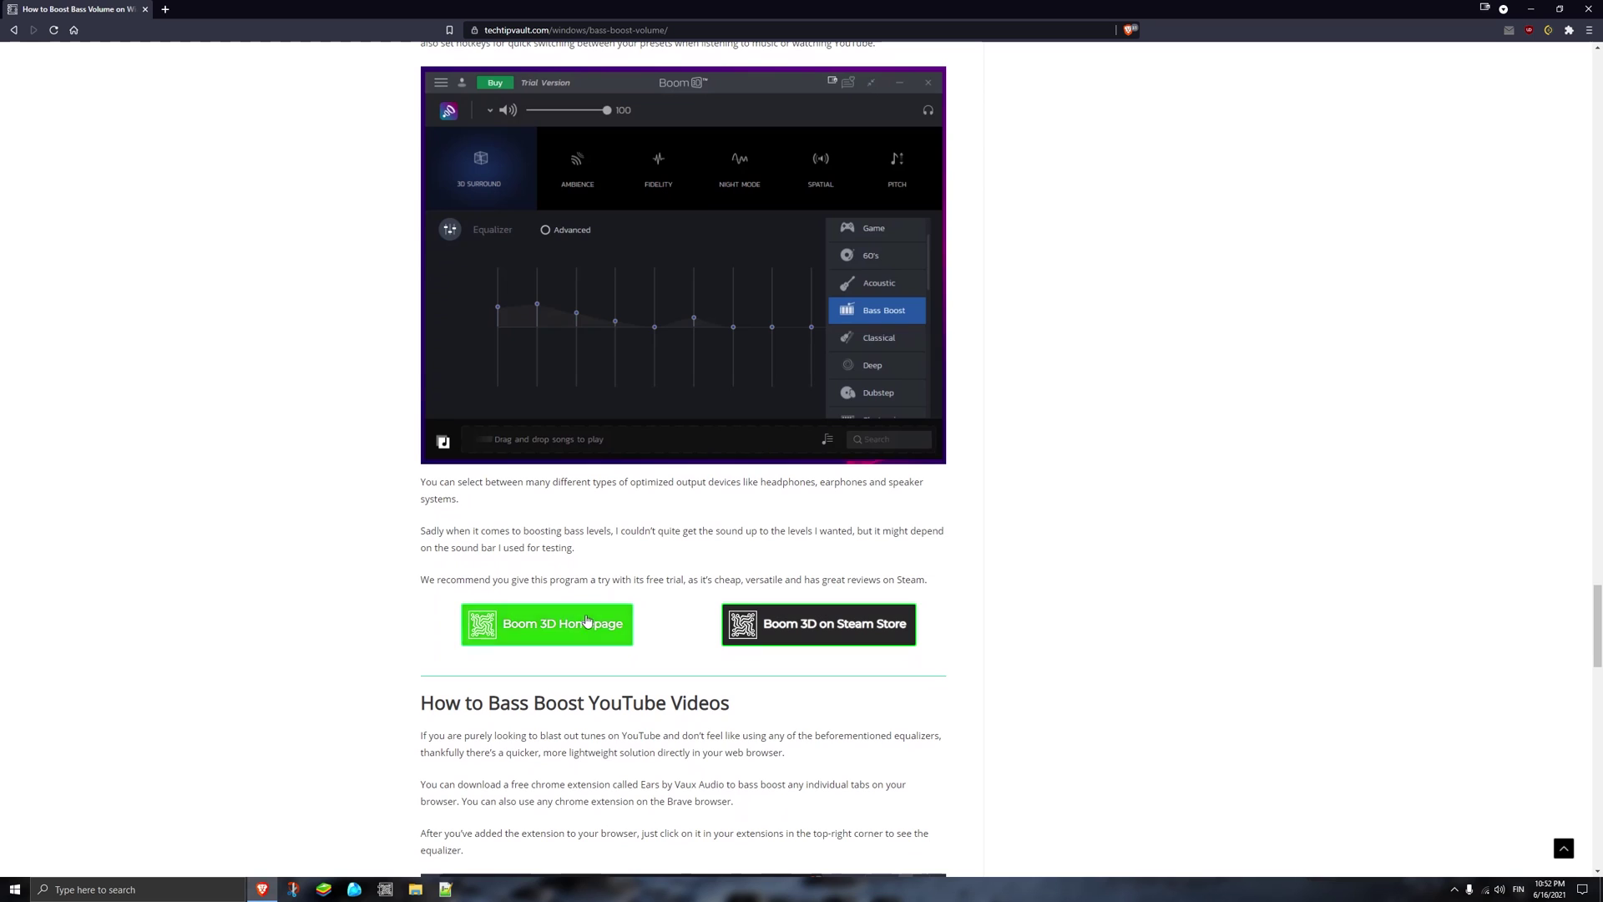
left_click(785, 633)
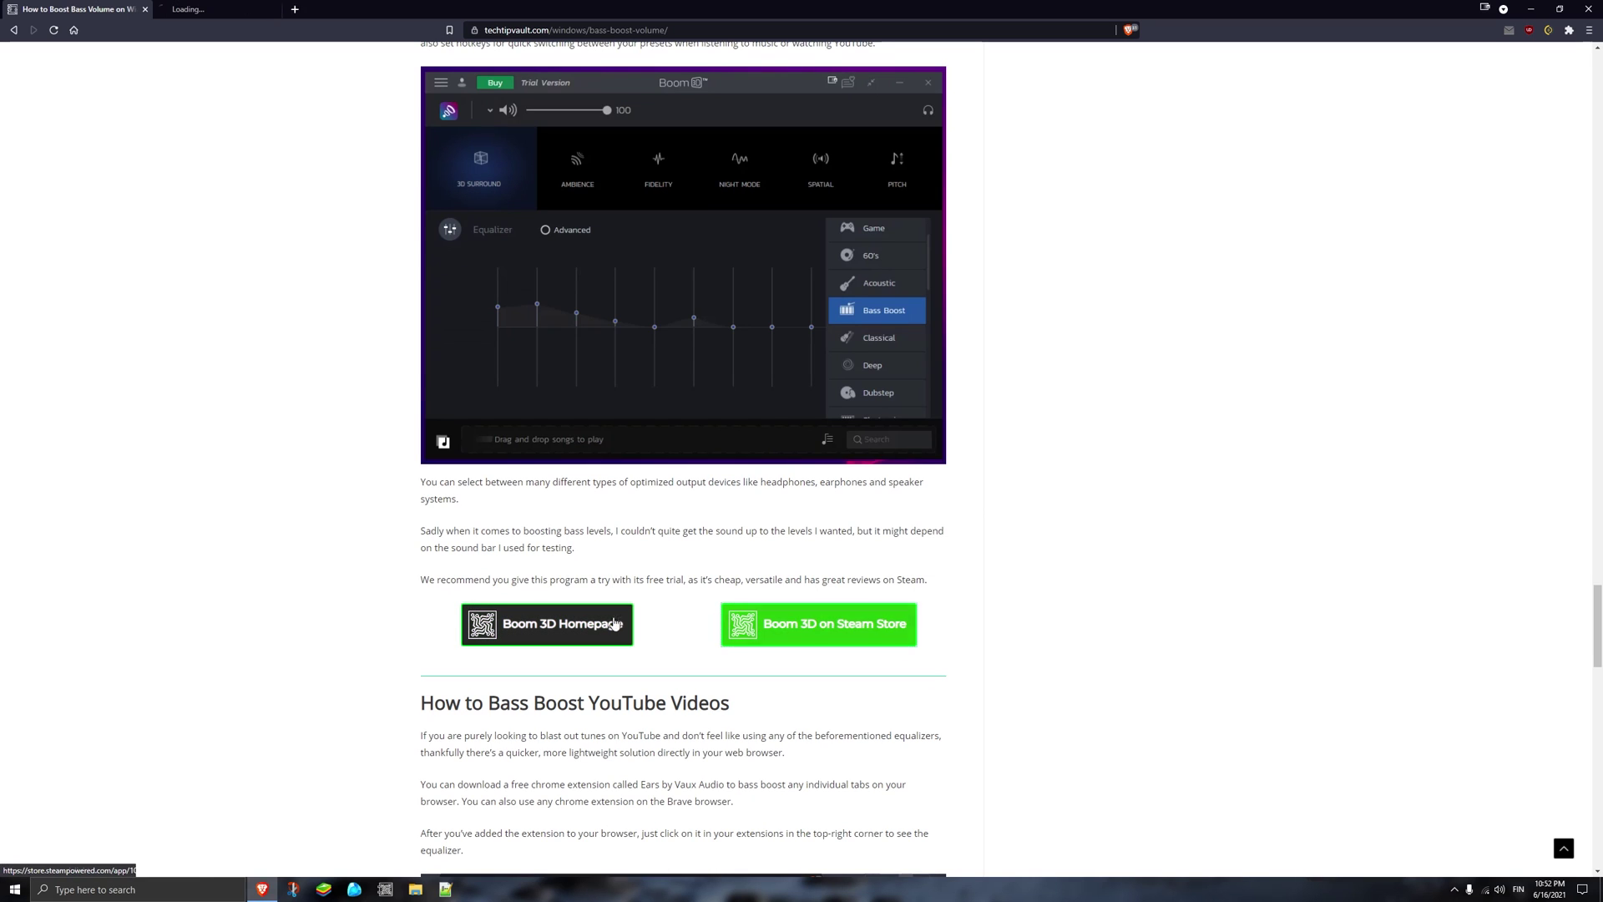
left_click(573, 626)
left_click(207, 9)
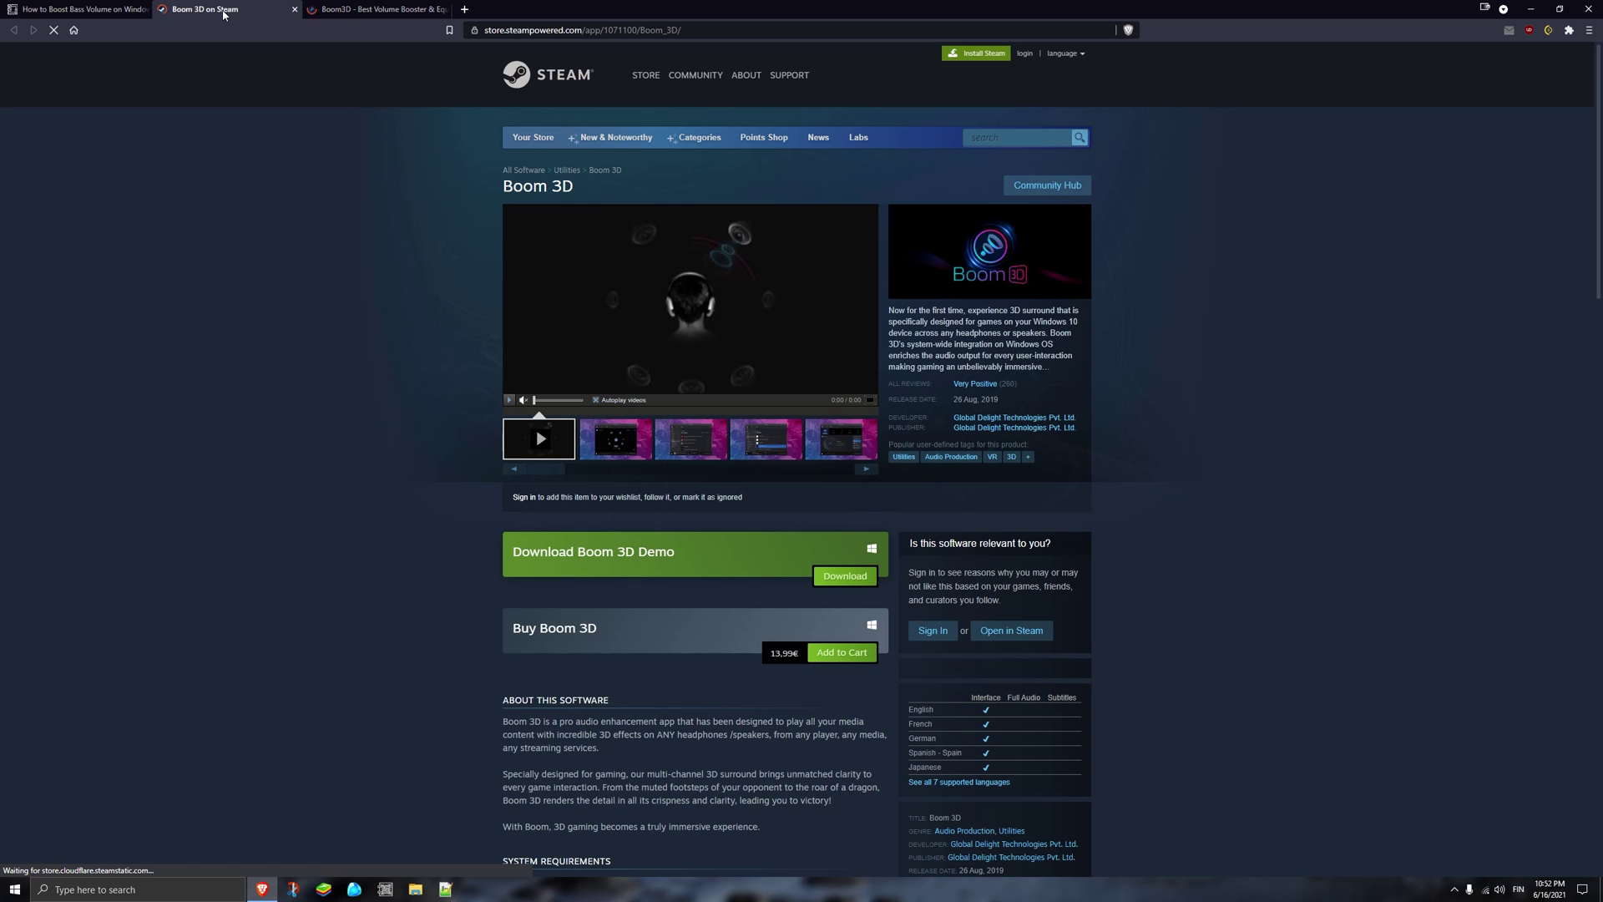
scroll(476, 226, "down", 1)
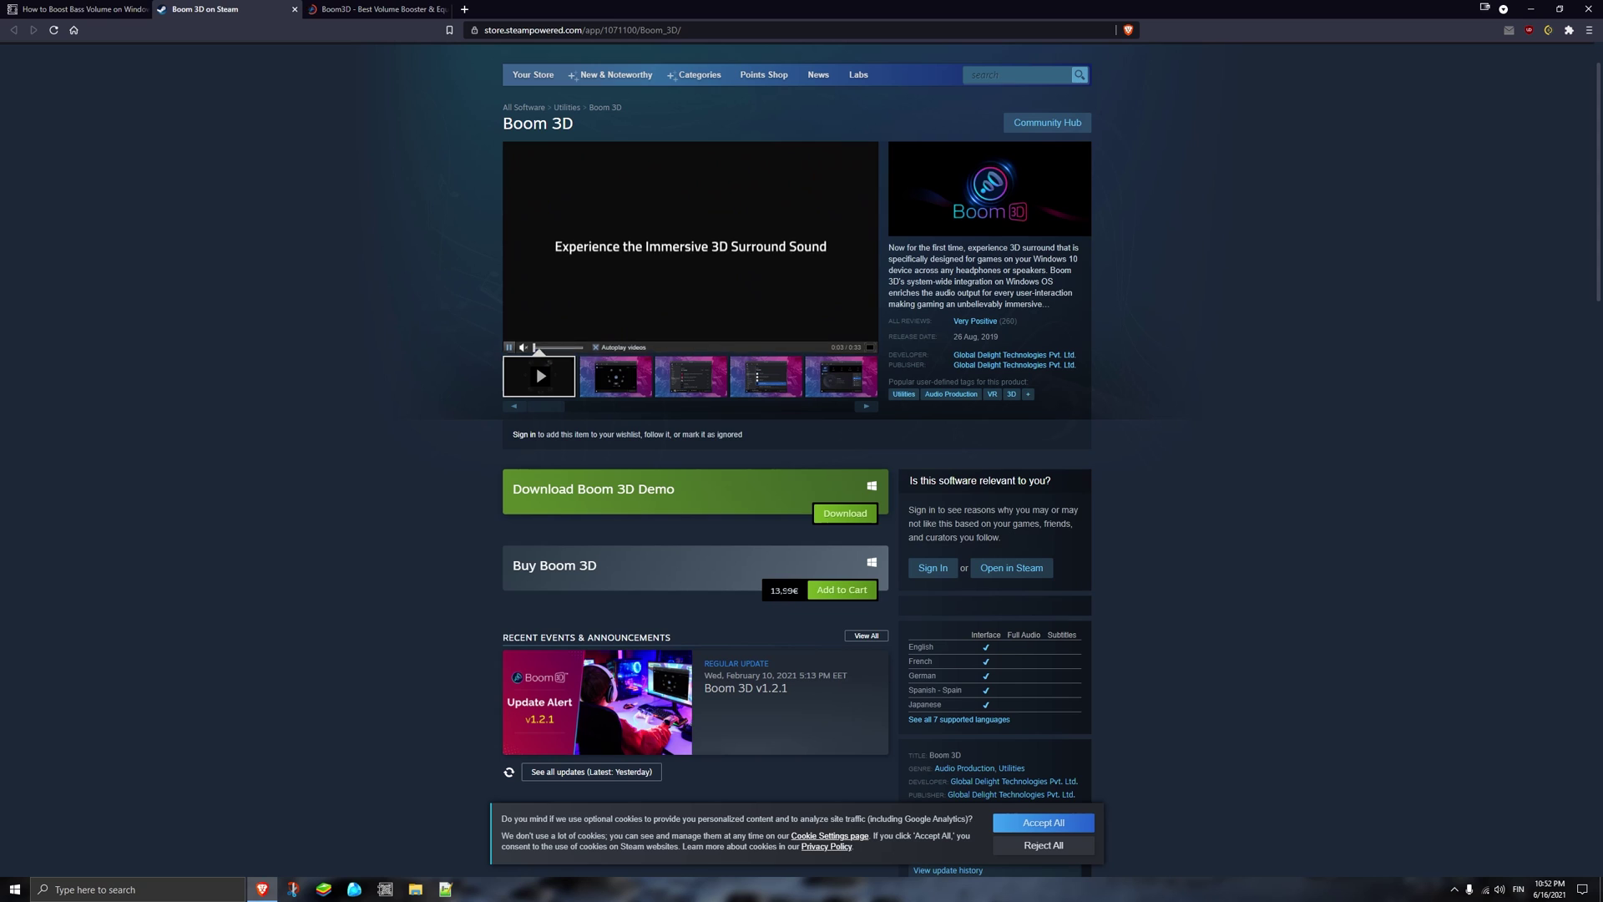
middle_click(203, 12)
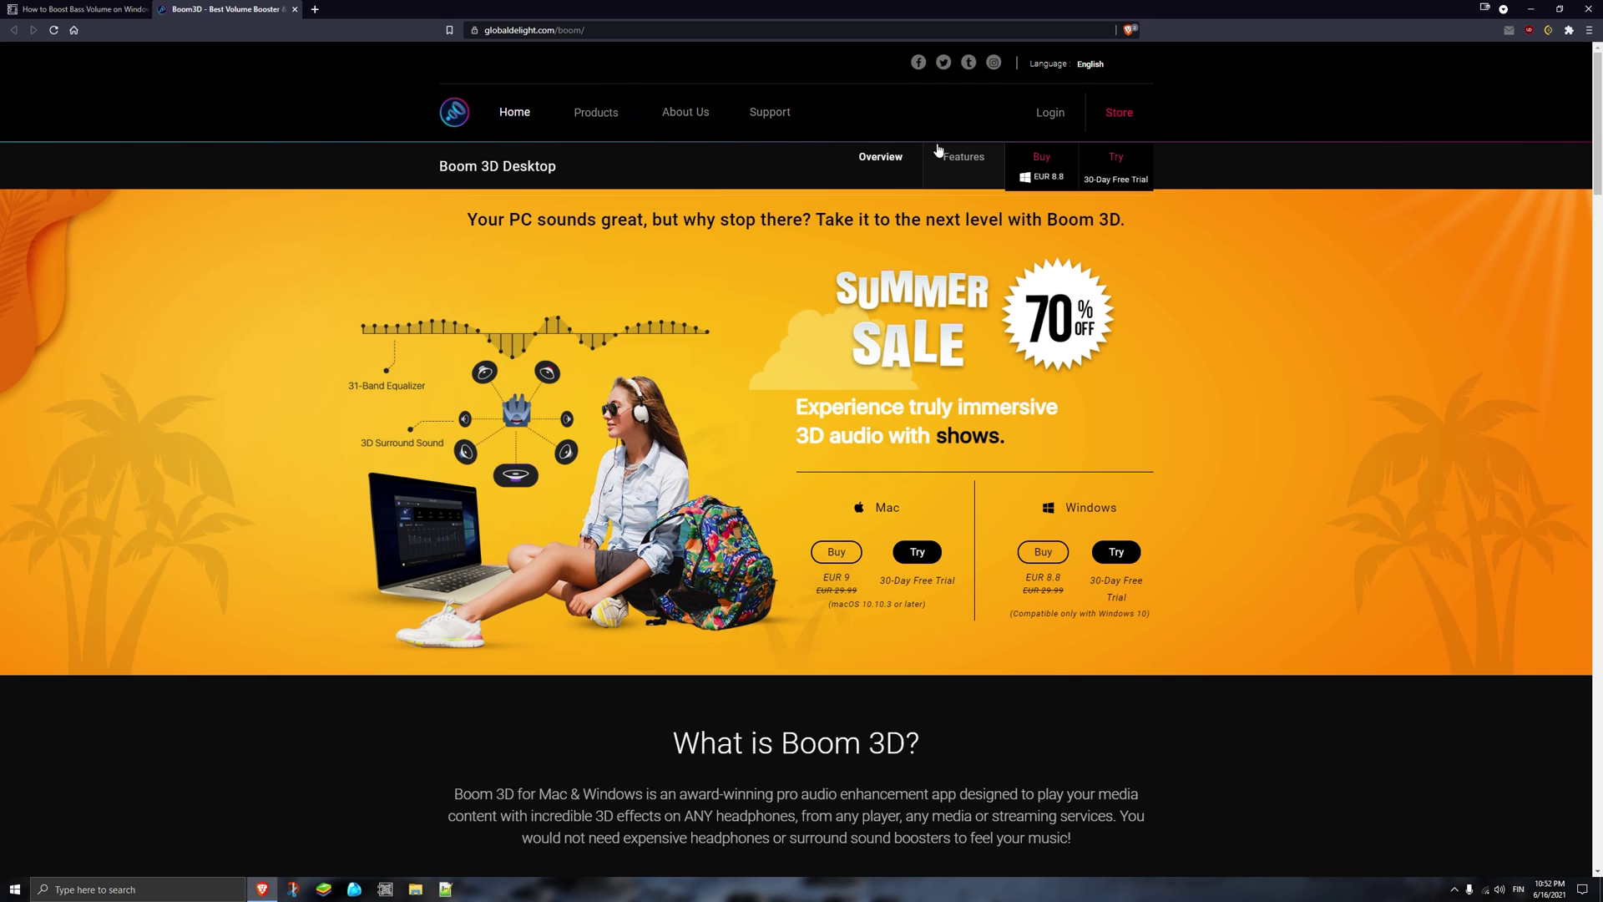
Step: Start the Boom 3D Windows free trial download (Boom3D.msi) and minimize the browser
left_click(1117, 162)
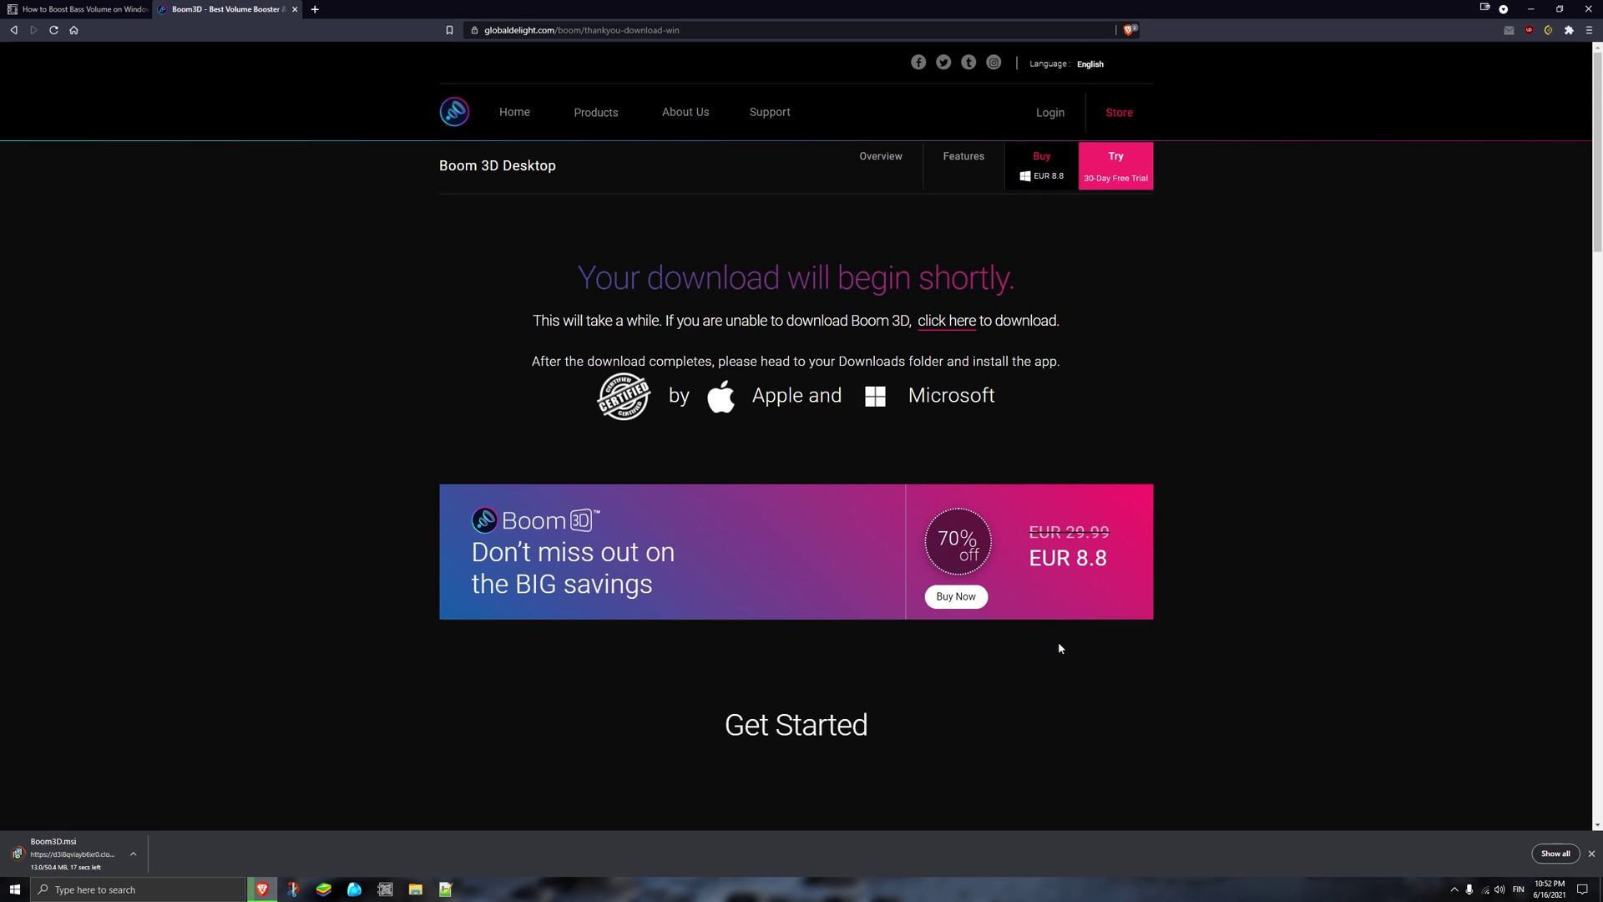
scroll(1058, 648, "down", 3)
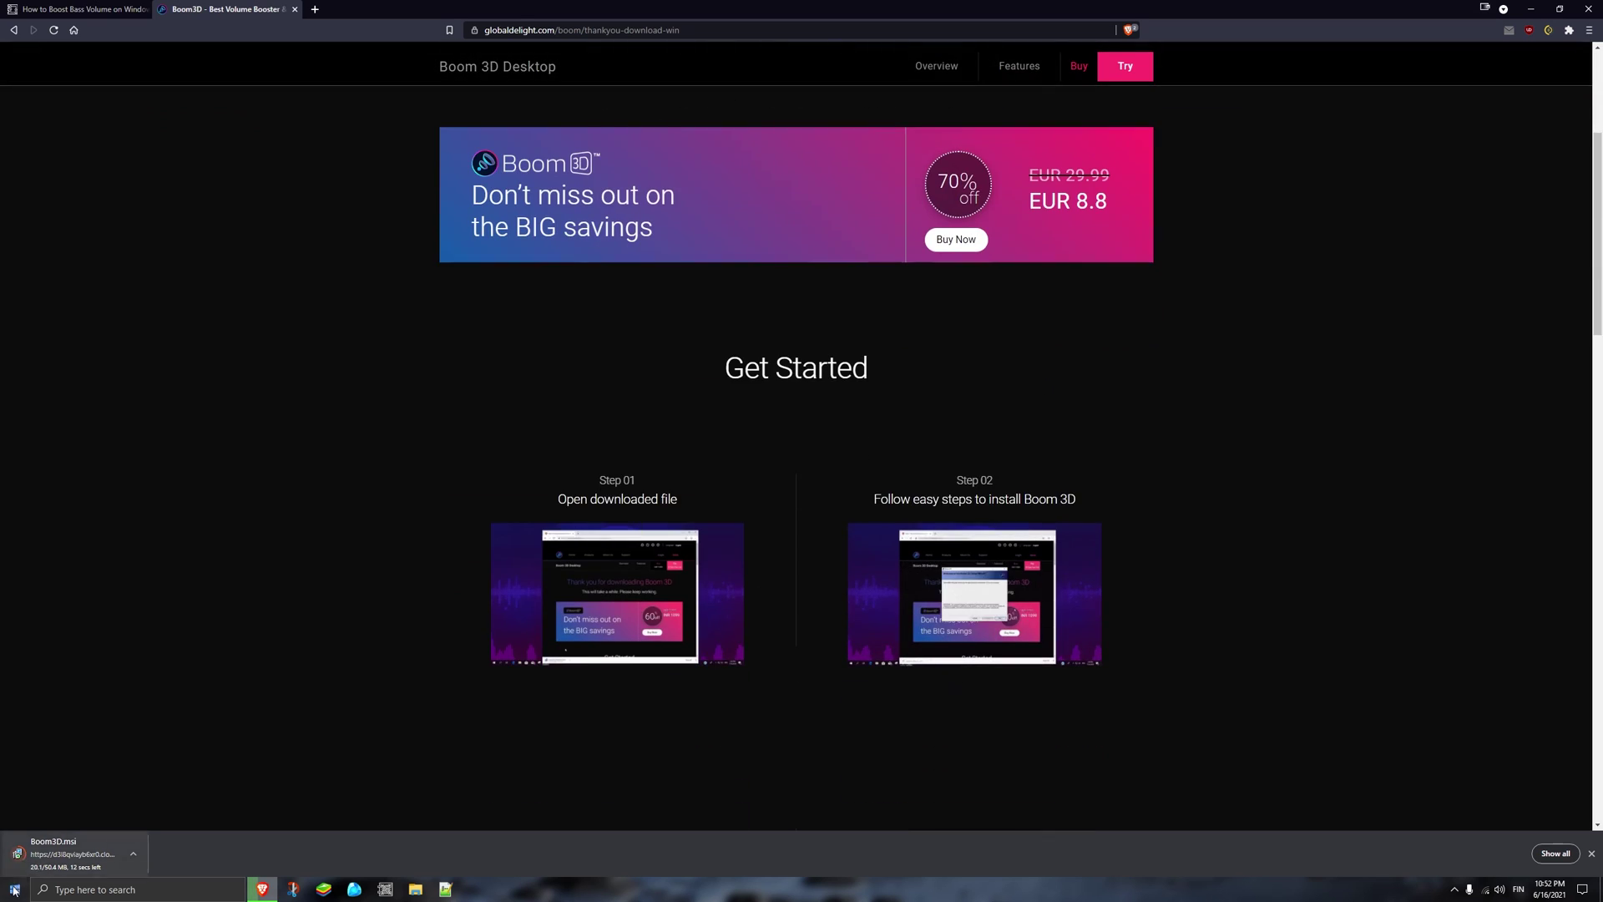
scroll(591, 695, "up", 1)
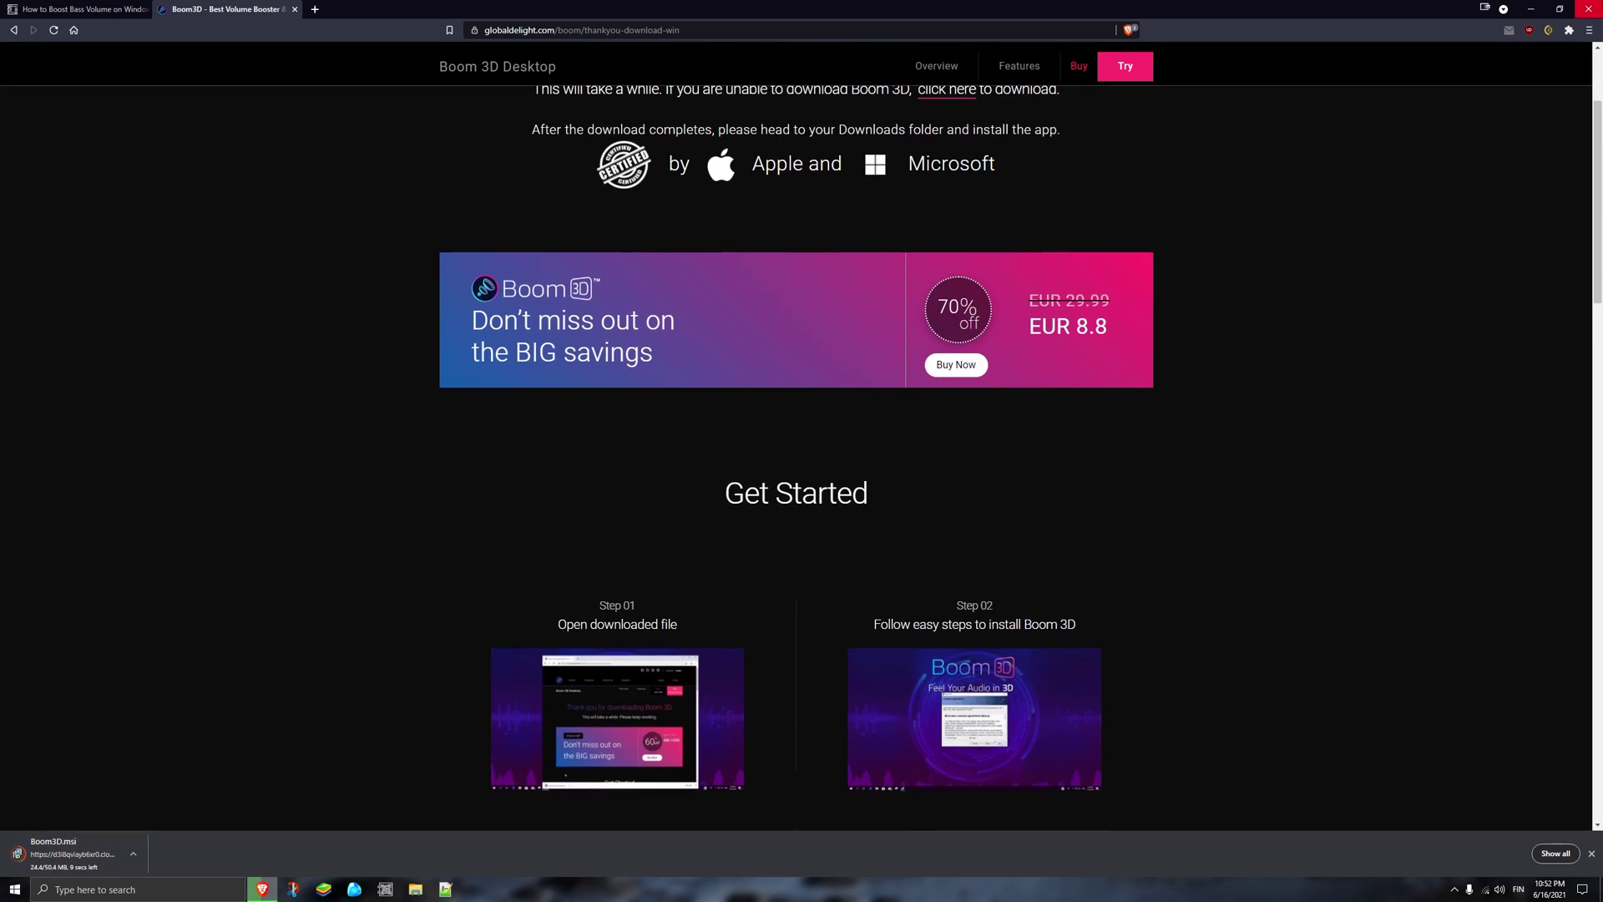
left_click(1537, 8)
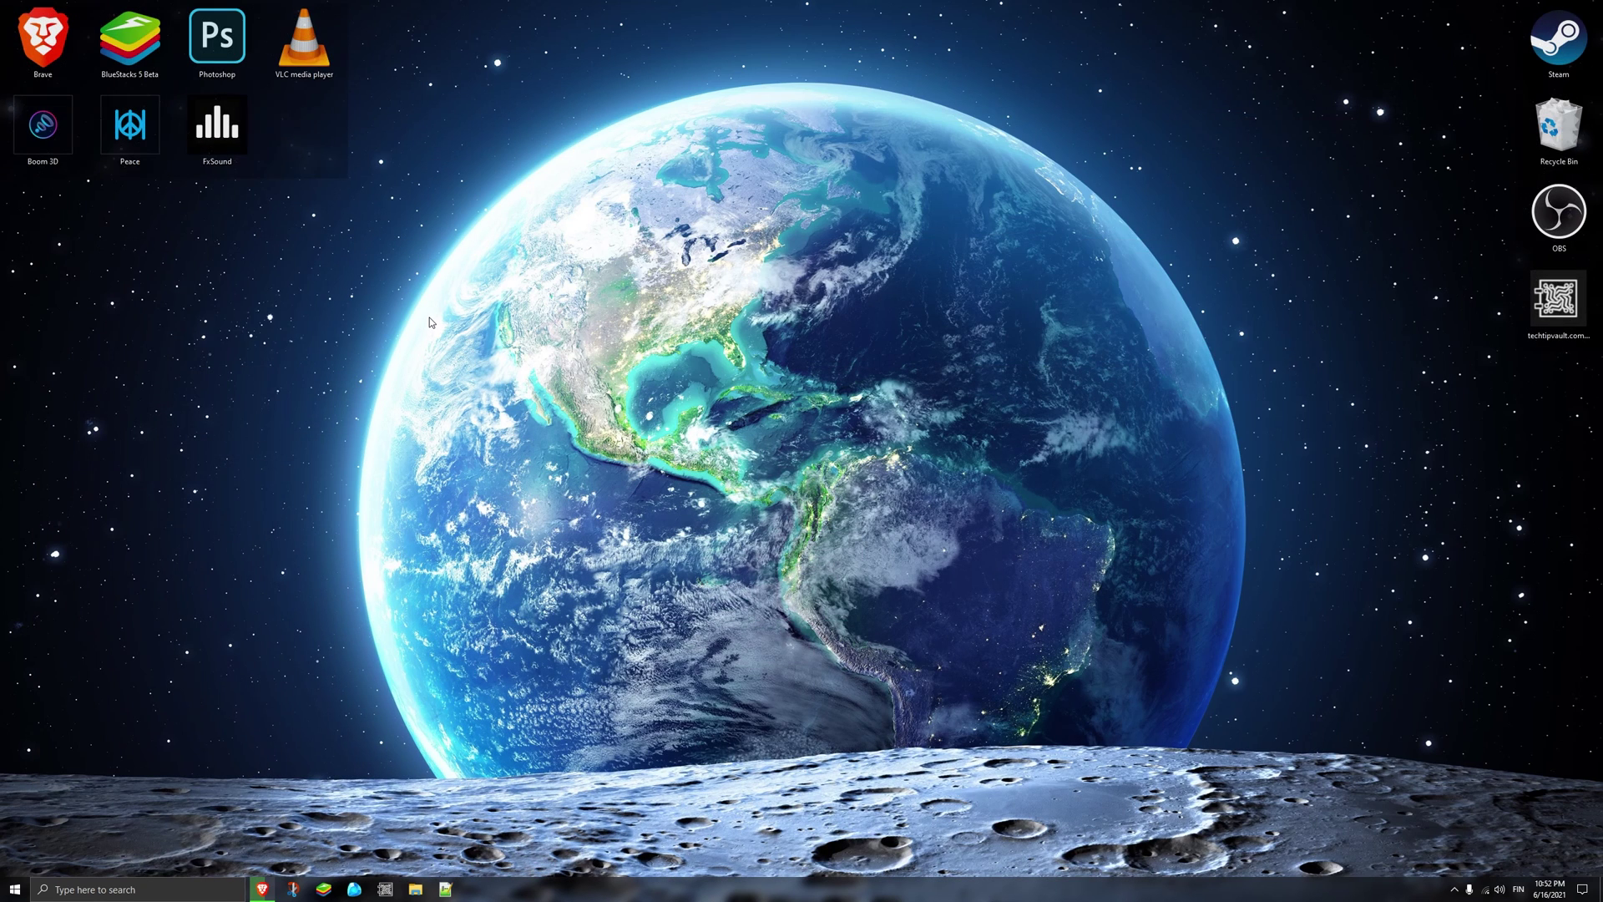
Step: Launch Boom 3D from the desktop and browse its equalizer presets, keeping Bass Boost
double_click(43, 126)
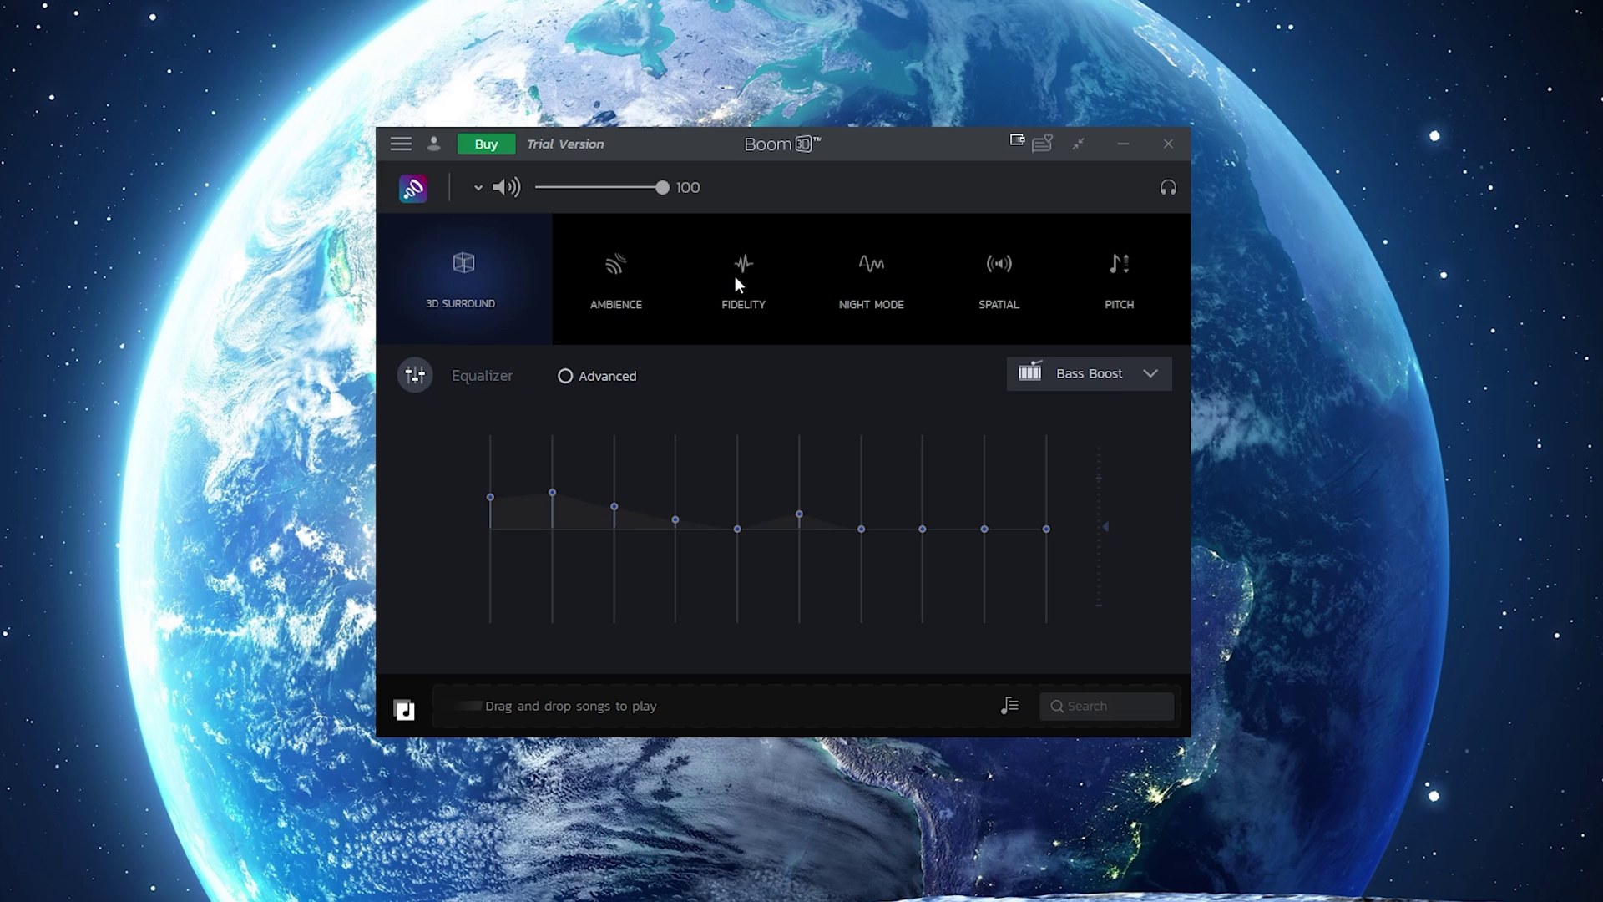
left_click(1150, 372)
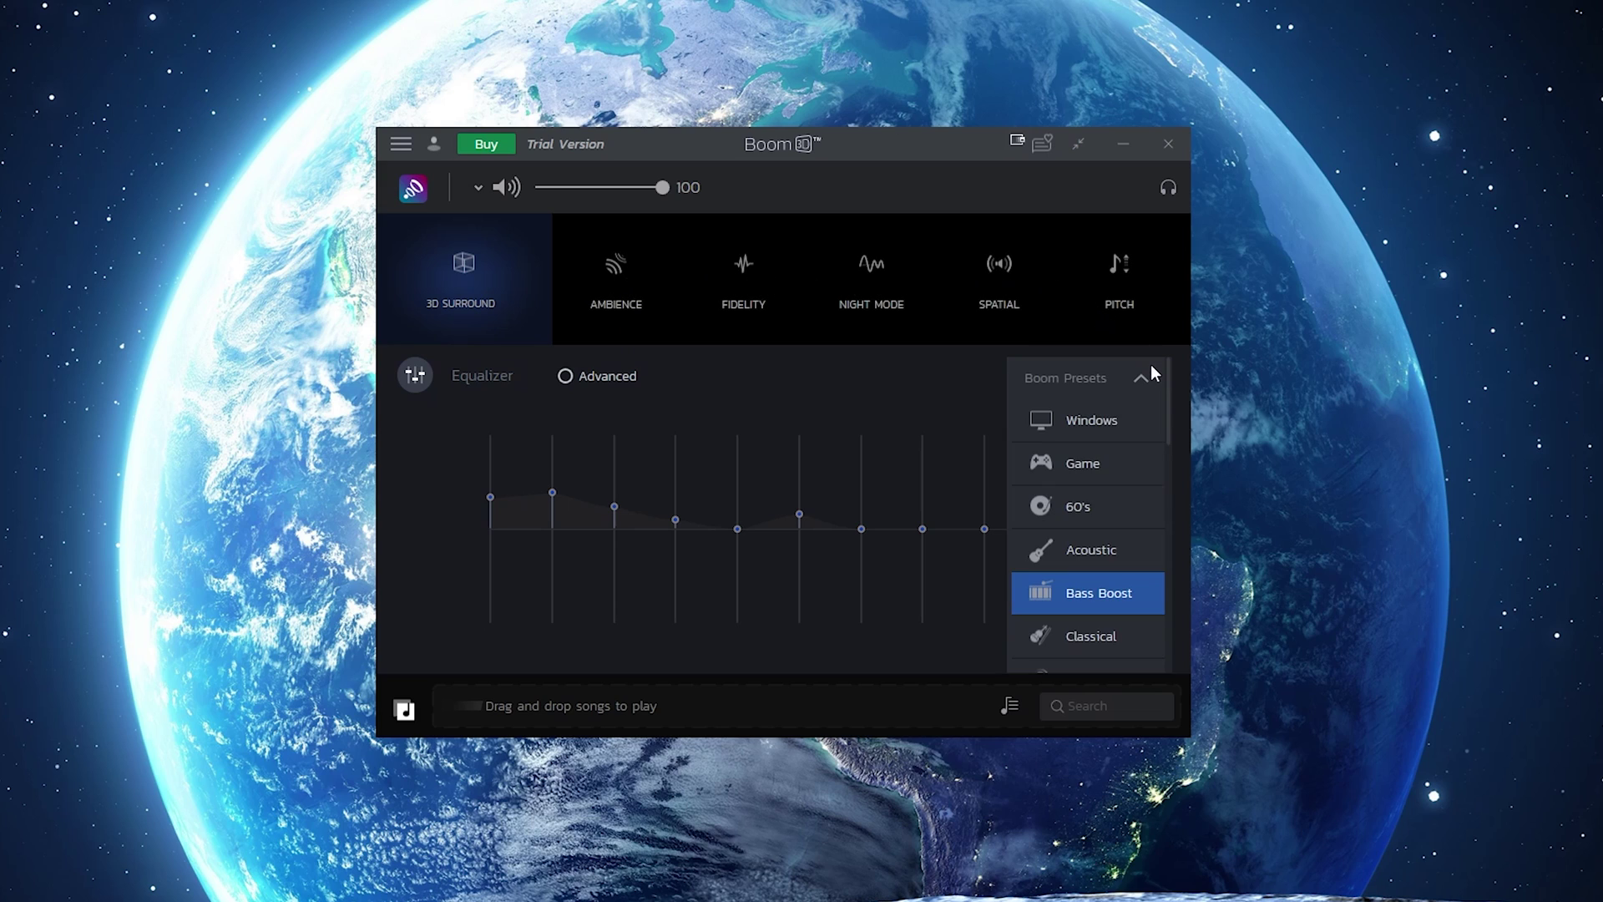
scroll(1114, 439, "down", 2)
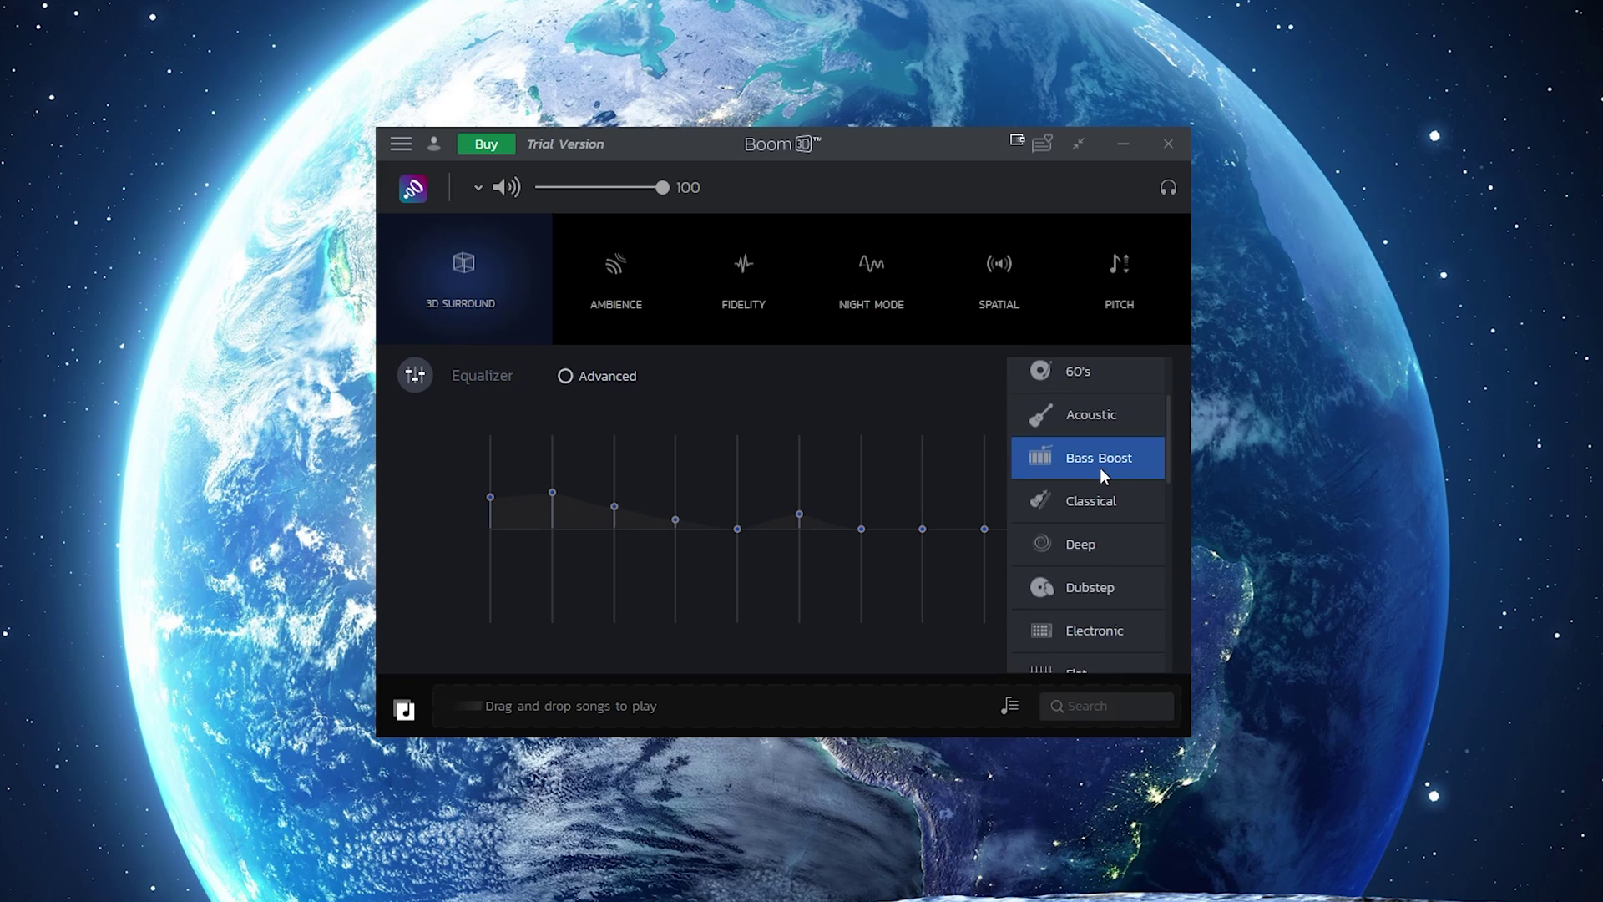
scroll(1101, 466, "down", 3)
scroll(1113, 495, "down", 3)
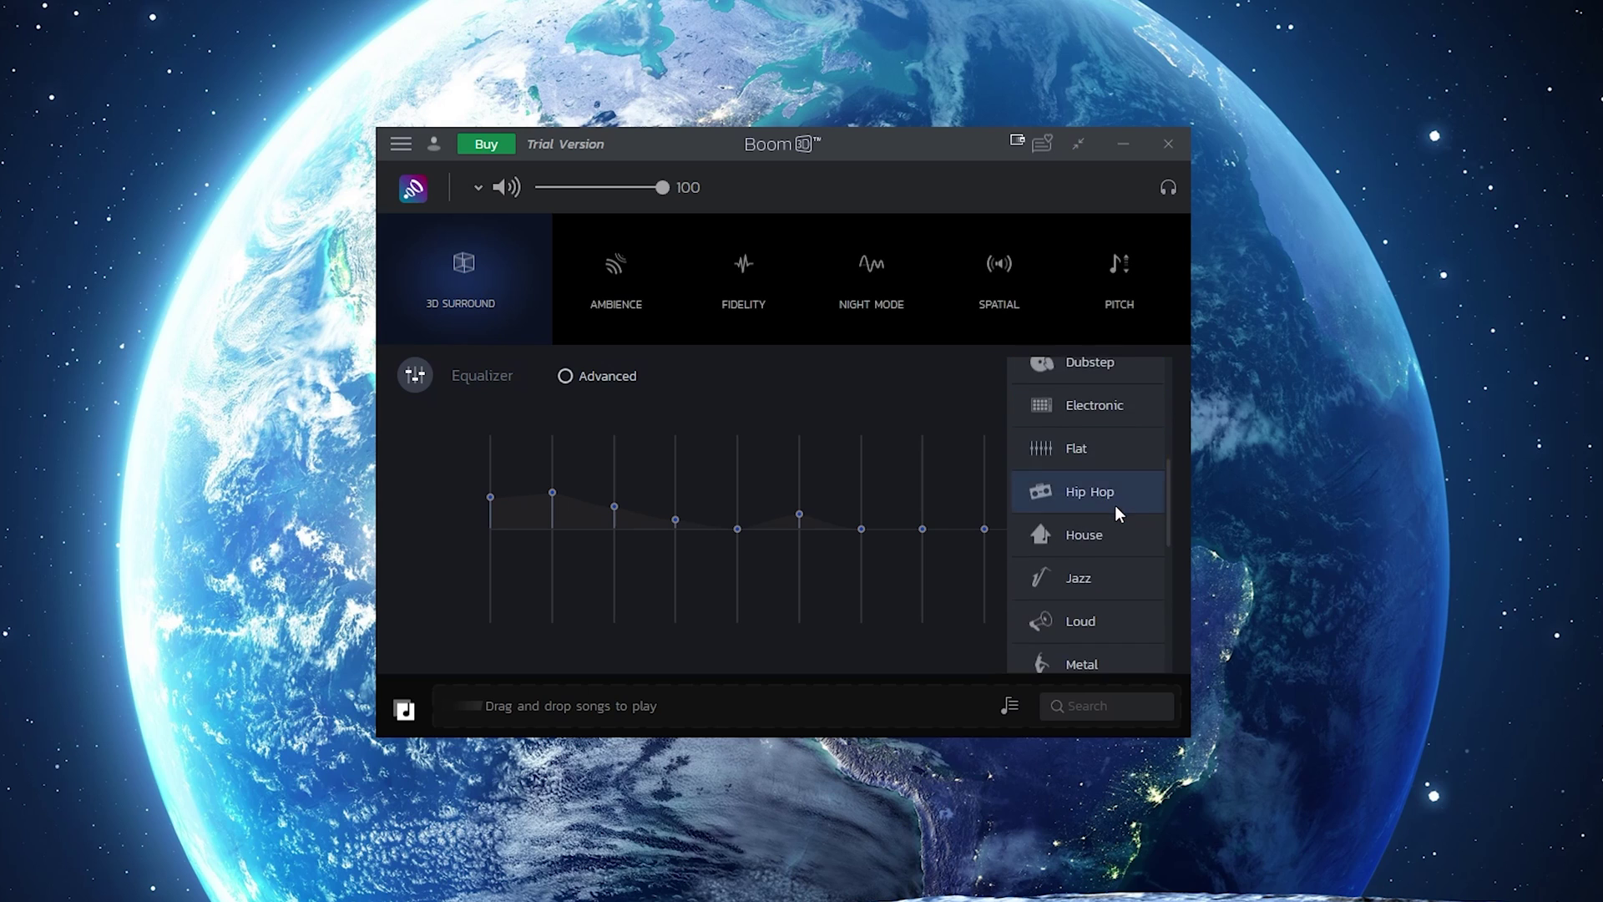
scroll(1115, 505, "down", 4)
scroll(1116, 509, "down", 6)
scroll(1119, 532, "up", 7)
scroll(1117, 544, "up", 8)
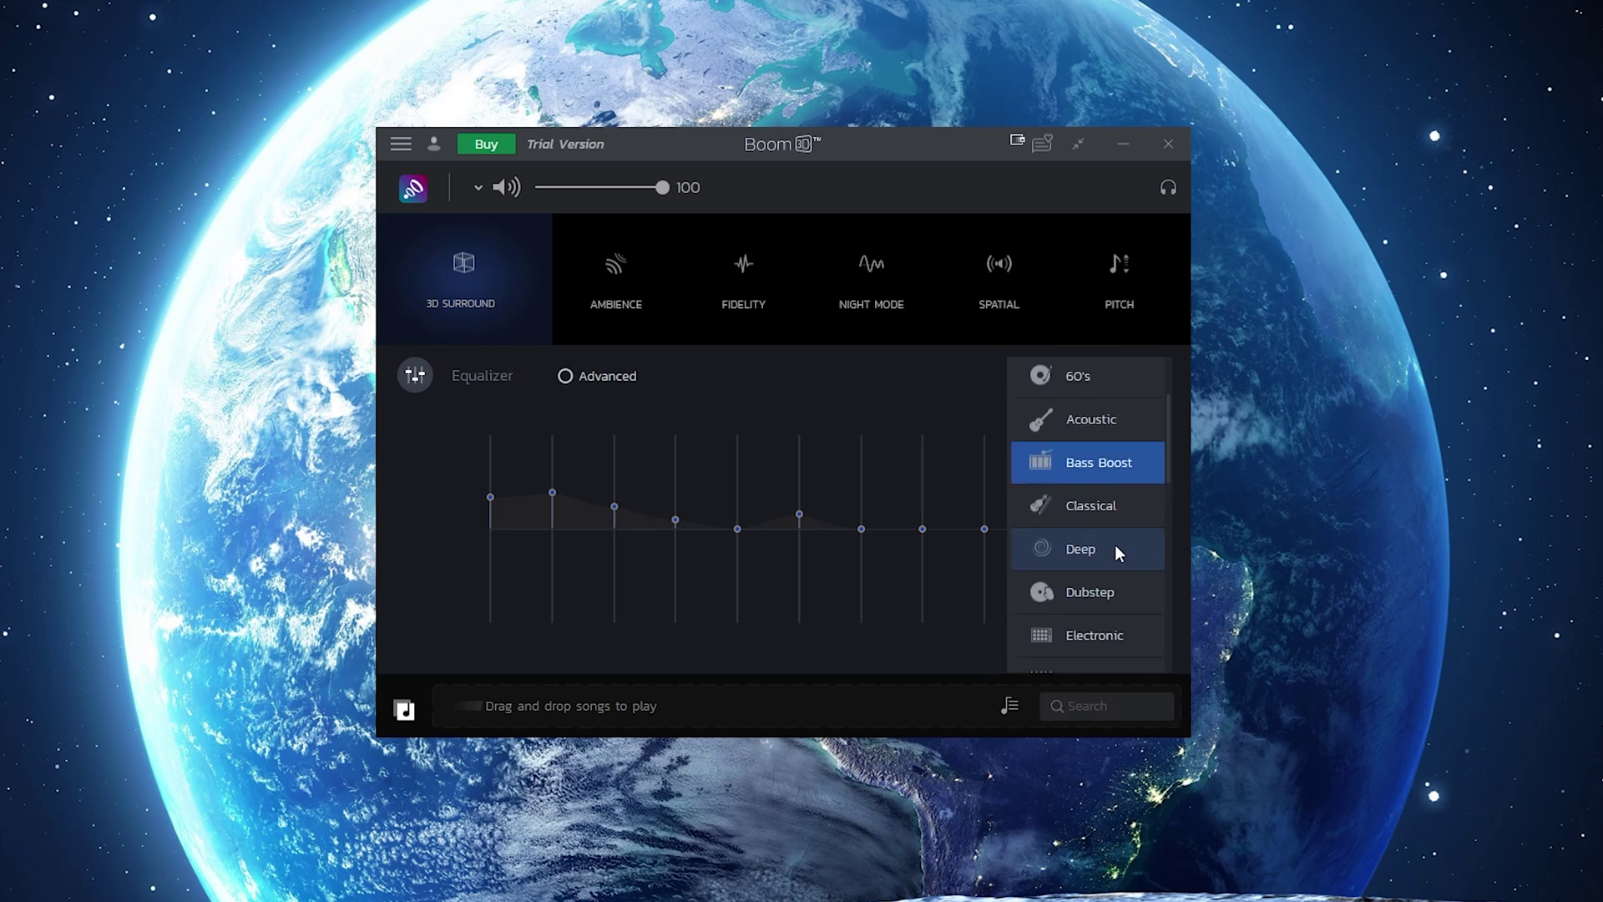
scroll(1111, 519, "up", 1)
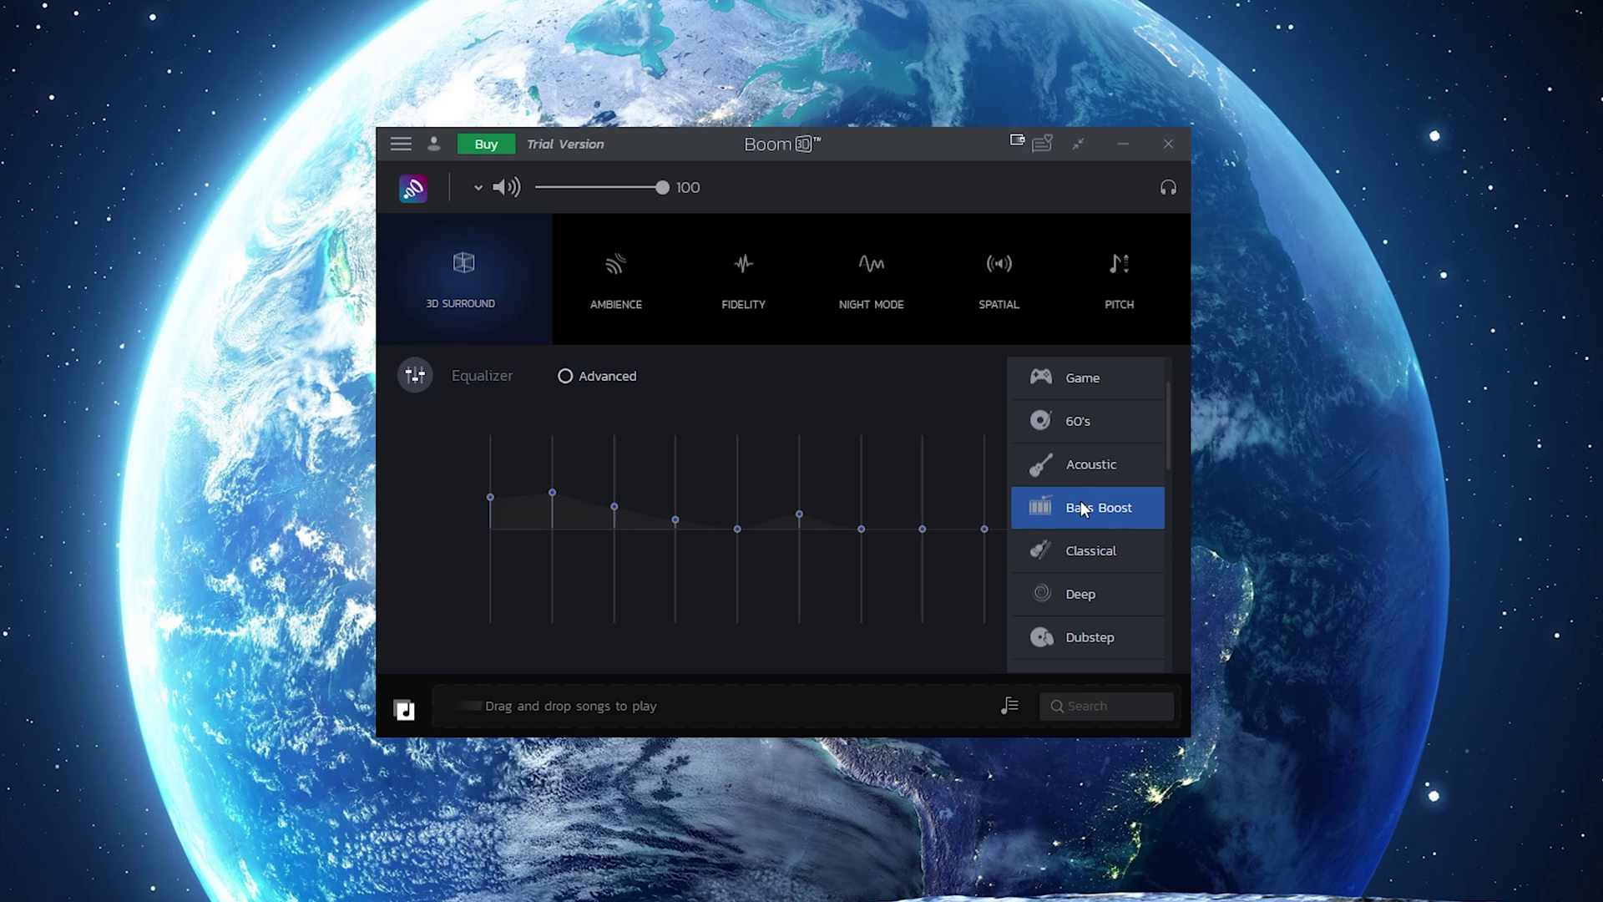
left_click(402, 146)
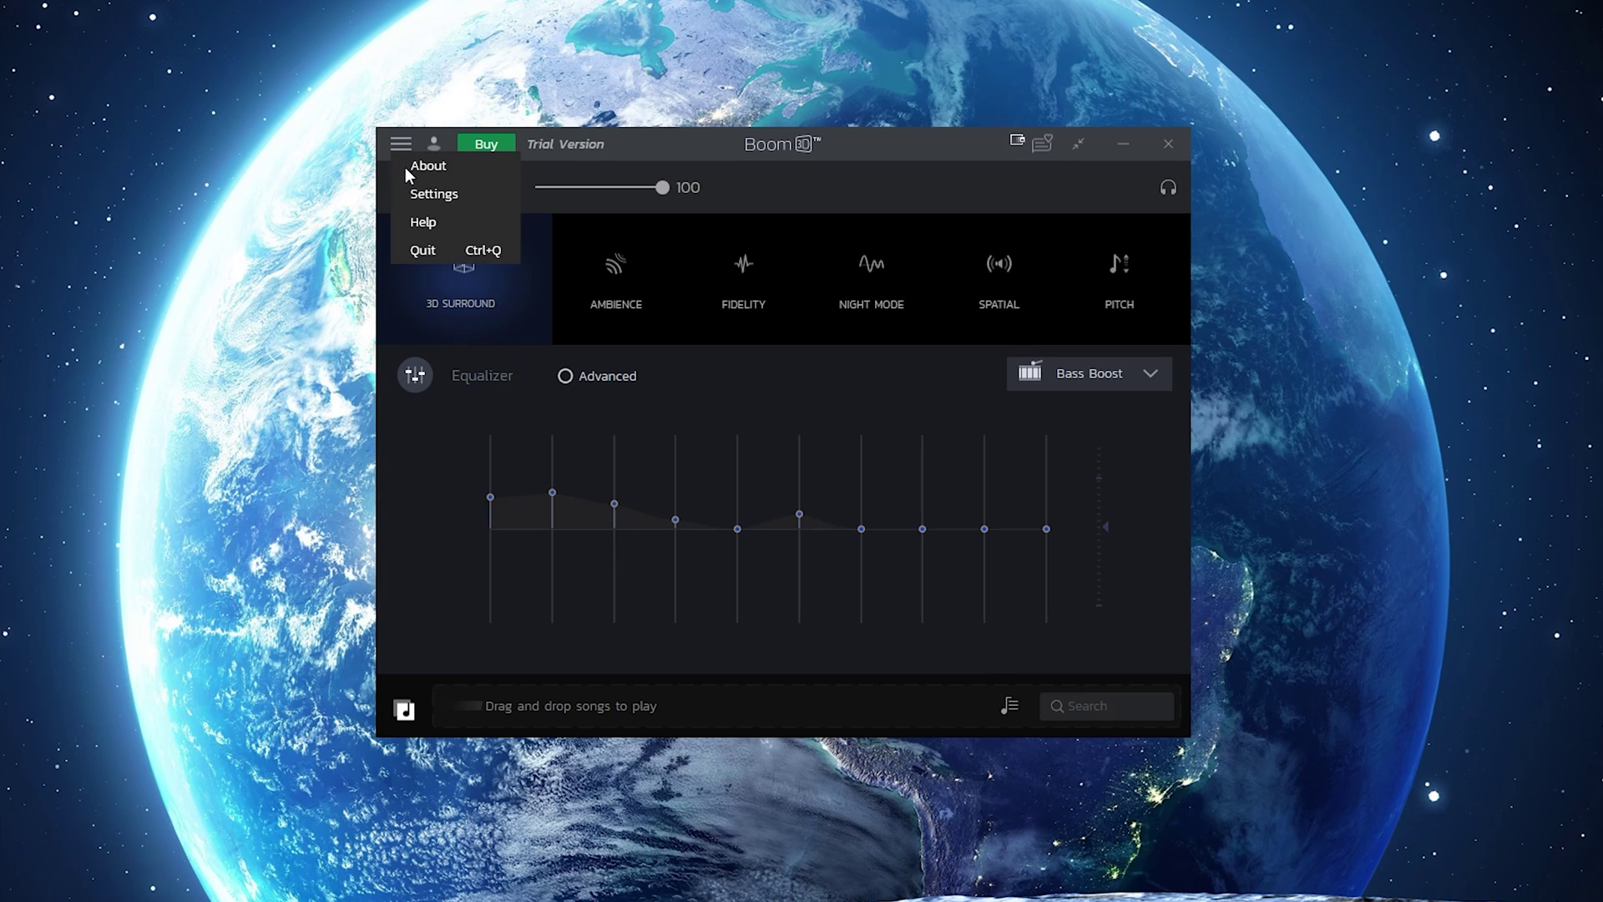
left_click(429, 191)
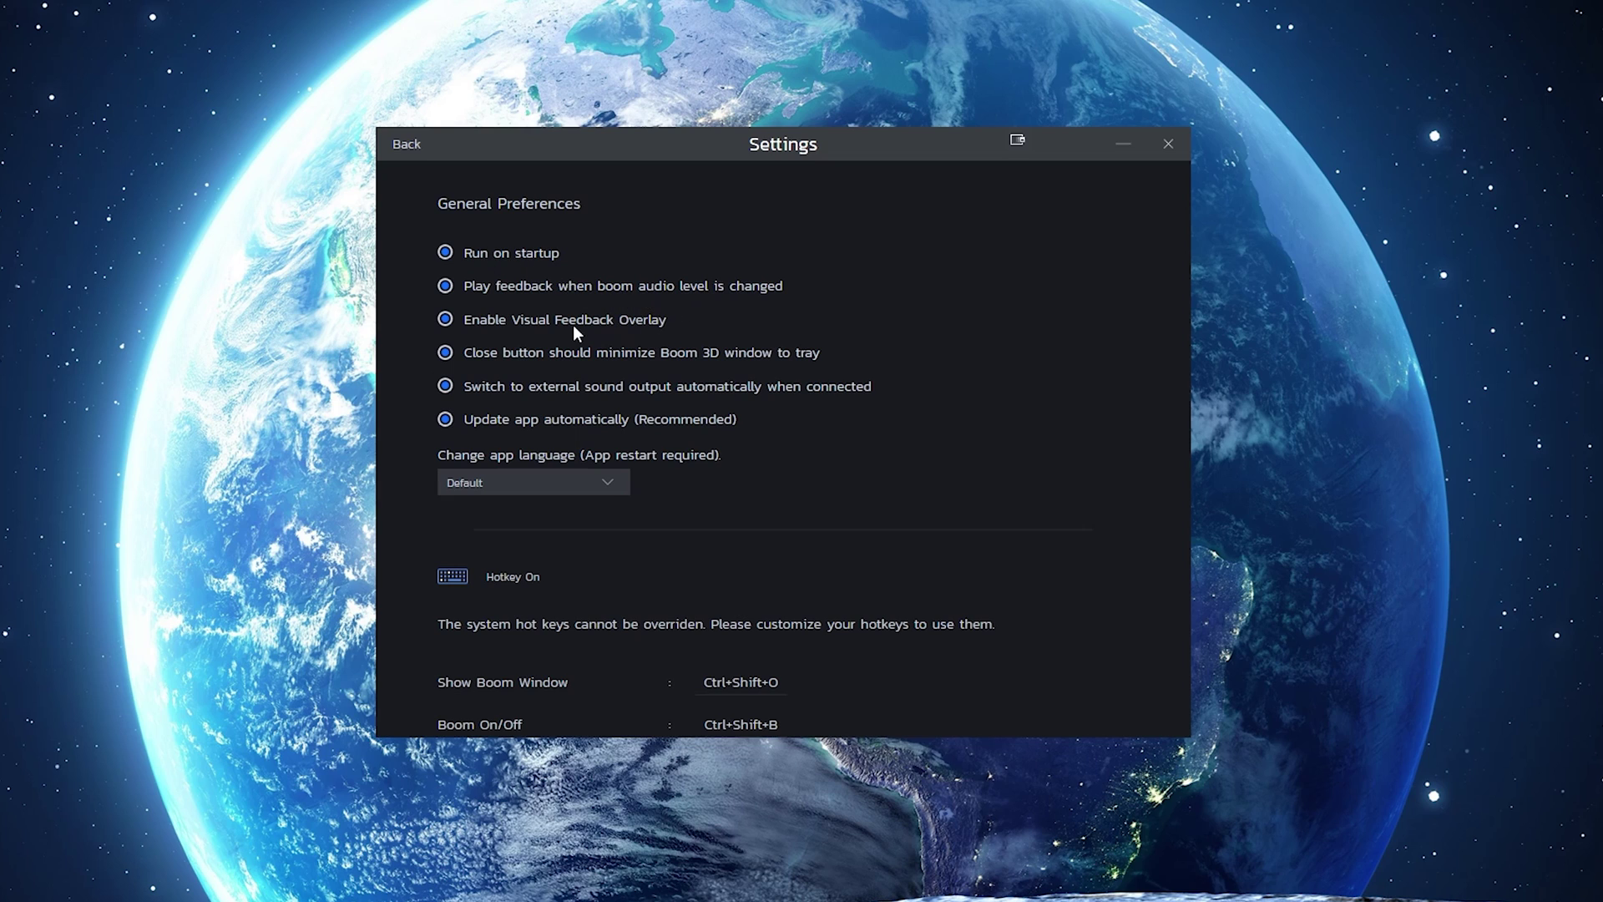
scroll(608, 501, "down", 3)
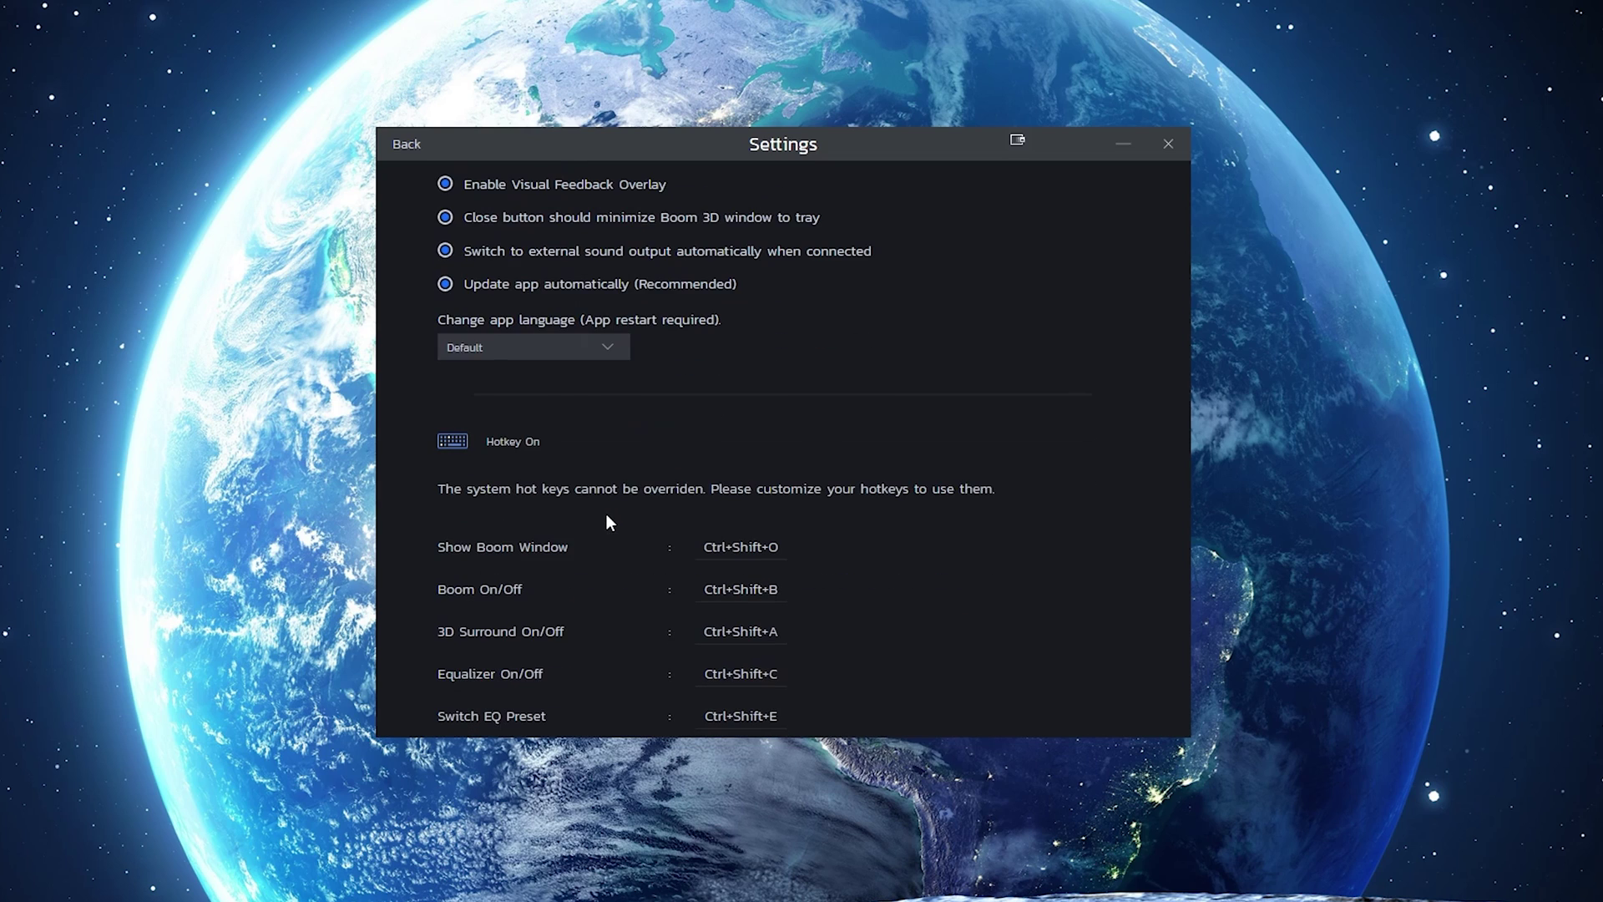
scroll(609, 517, "down", 1)
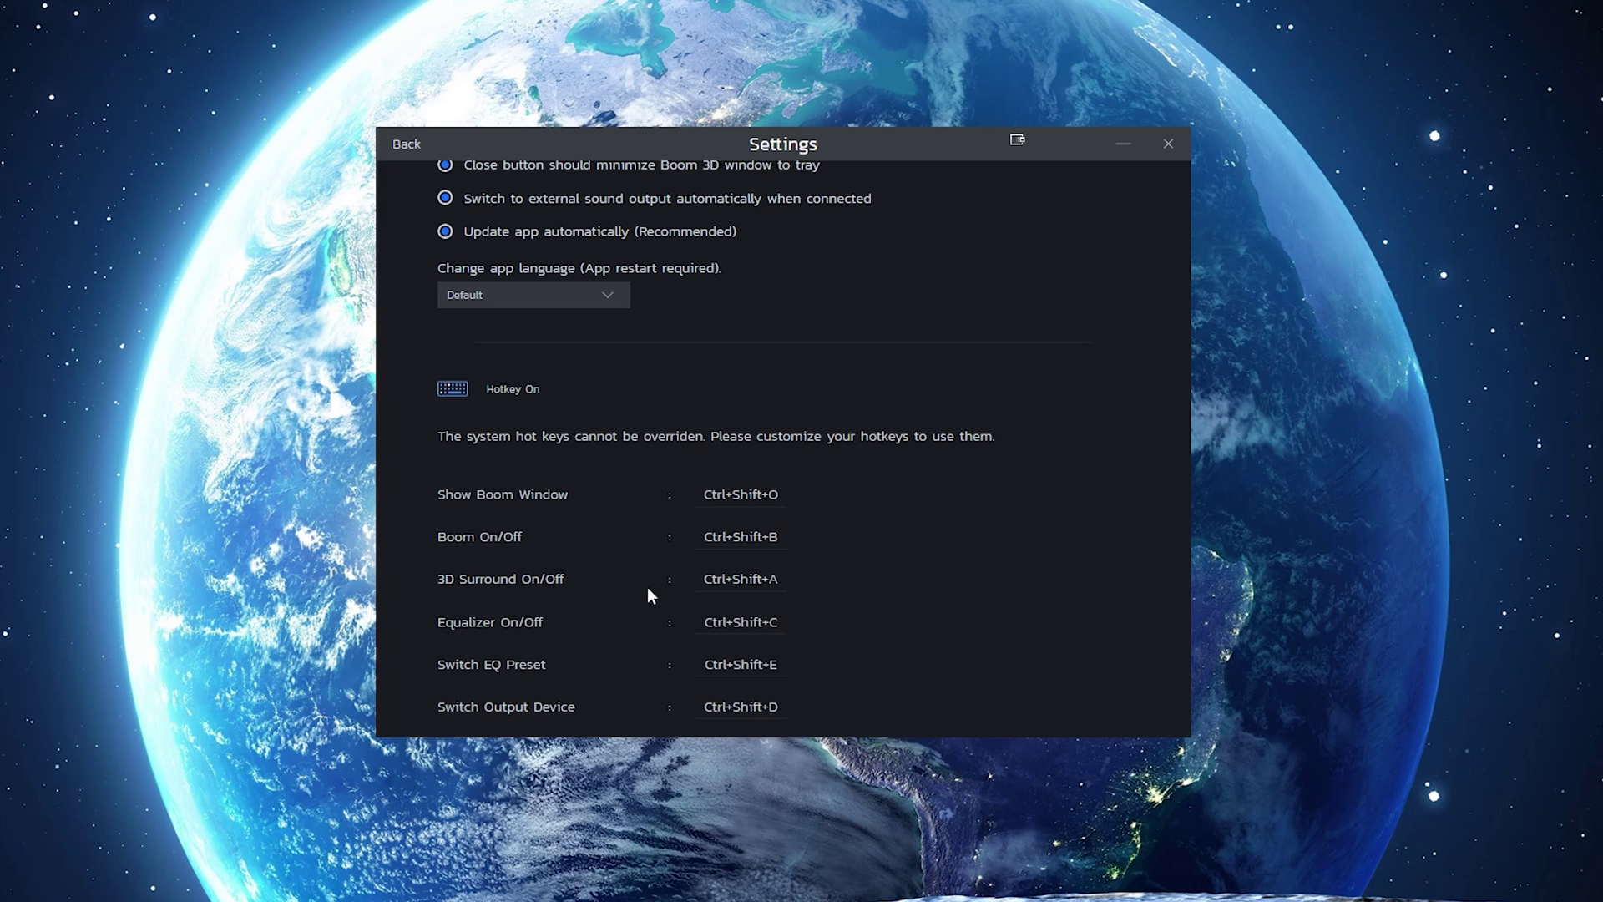
left_click(406, 144)
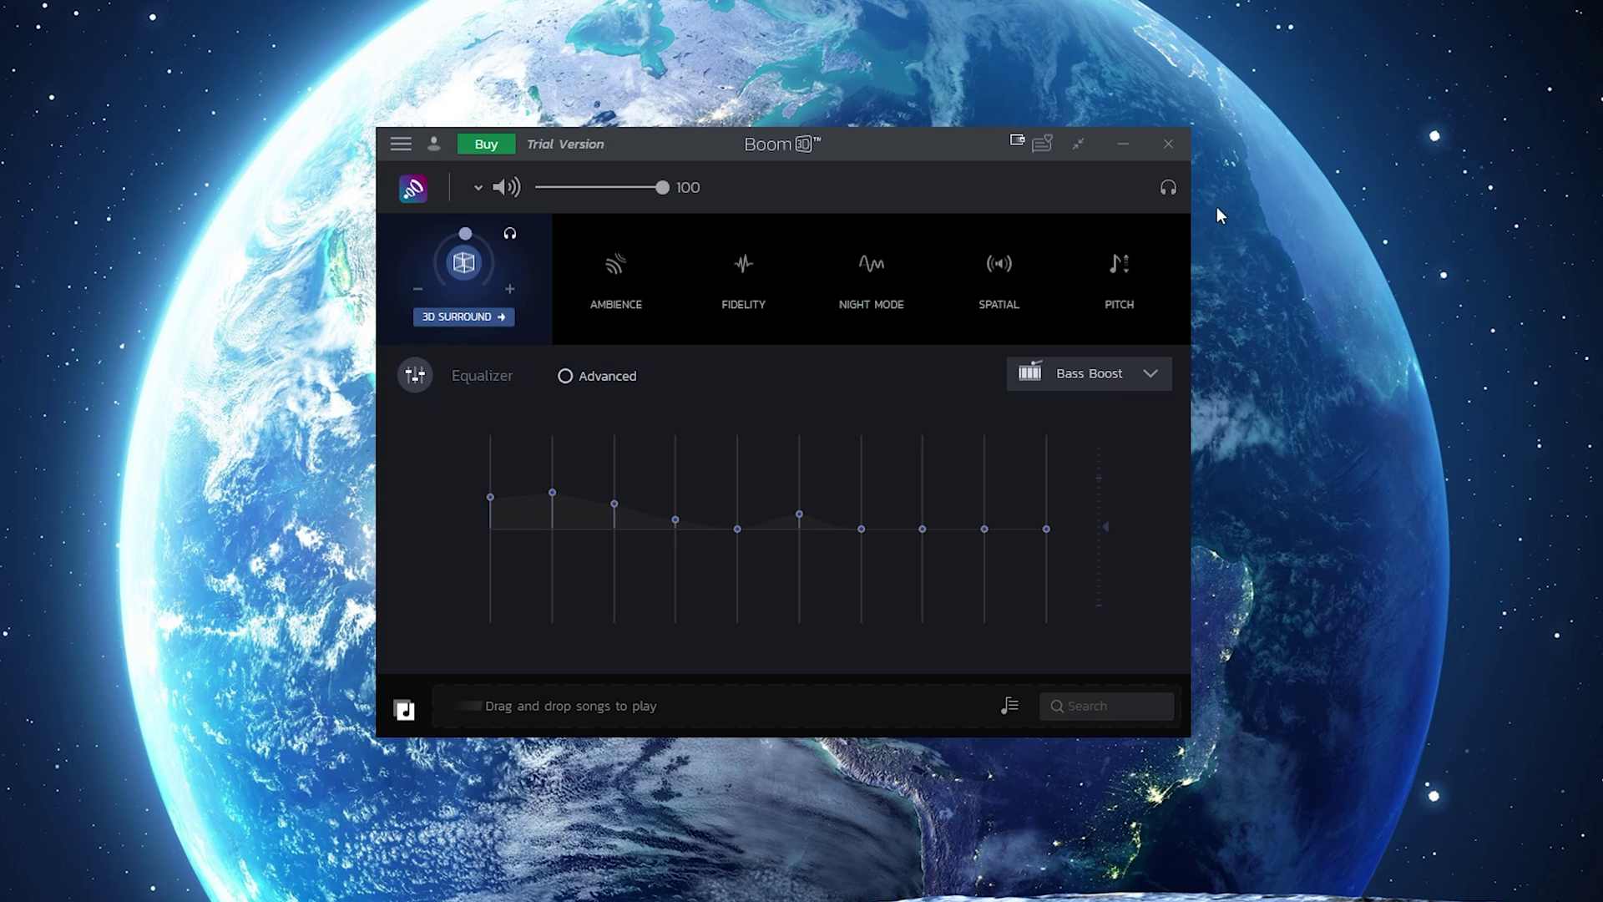
Step: Page through Boom 3D's headphone-type carousel and close it, keeping External Speaker
left_click(1167, 188)
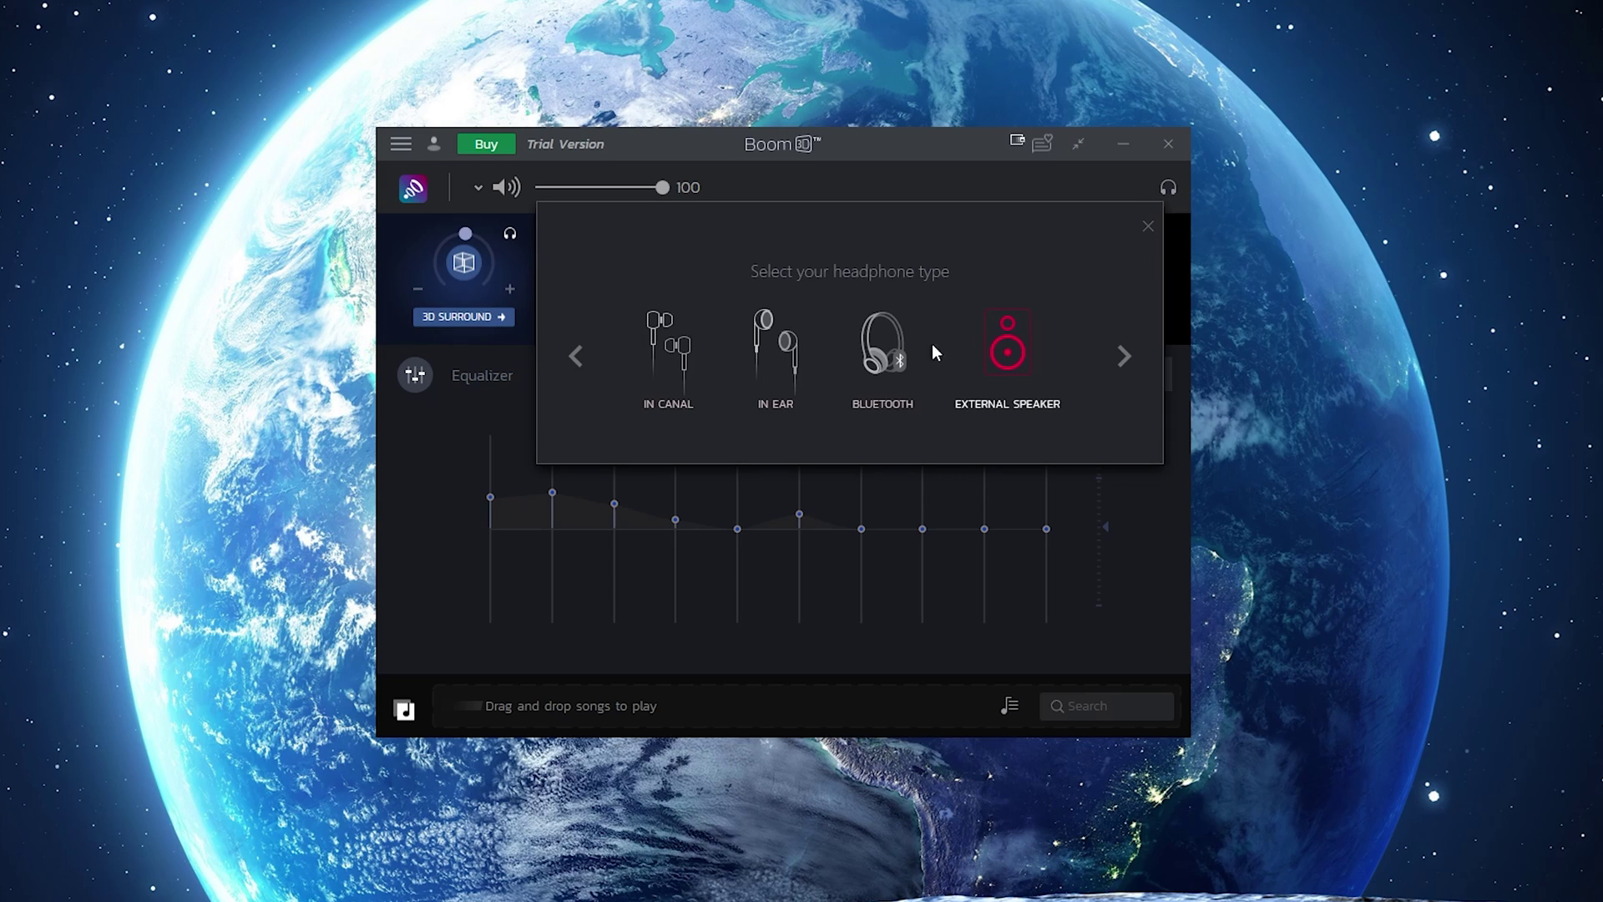
left_click(1123, 359)
left_click(1127, 361)
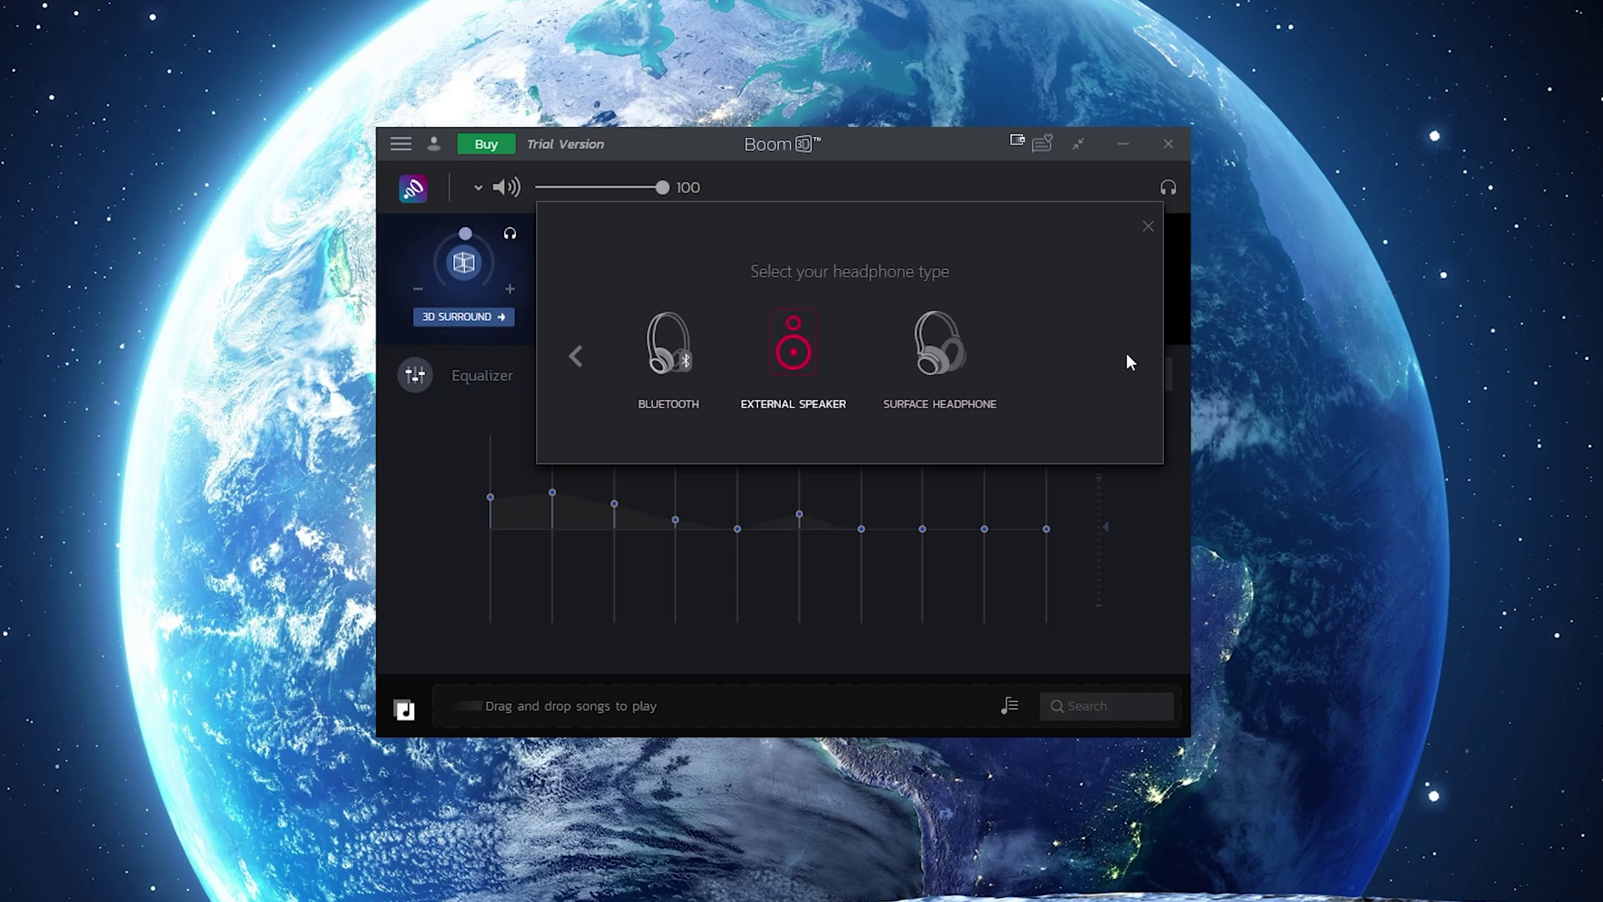
left_click(578, 361)
left_click(576, 361)
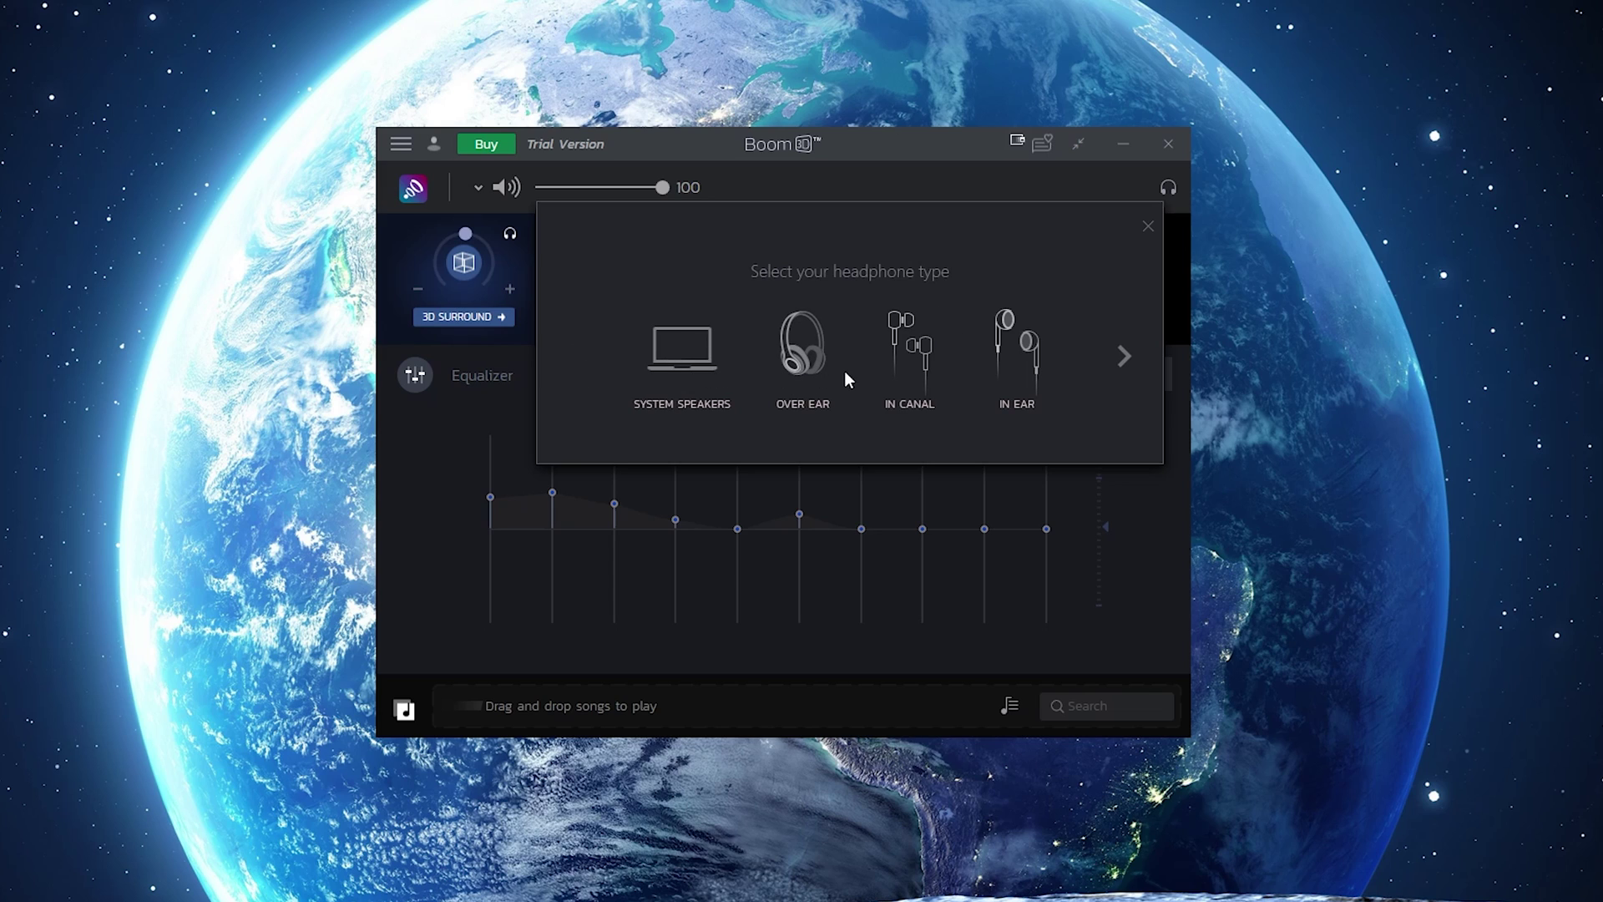
left_click(1148, 231)
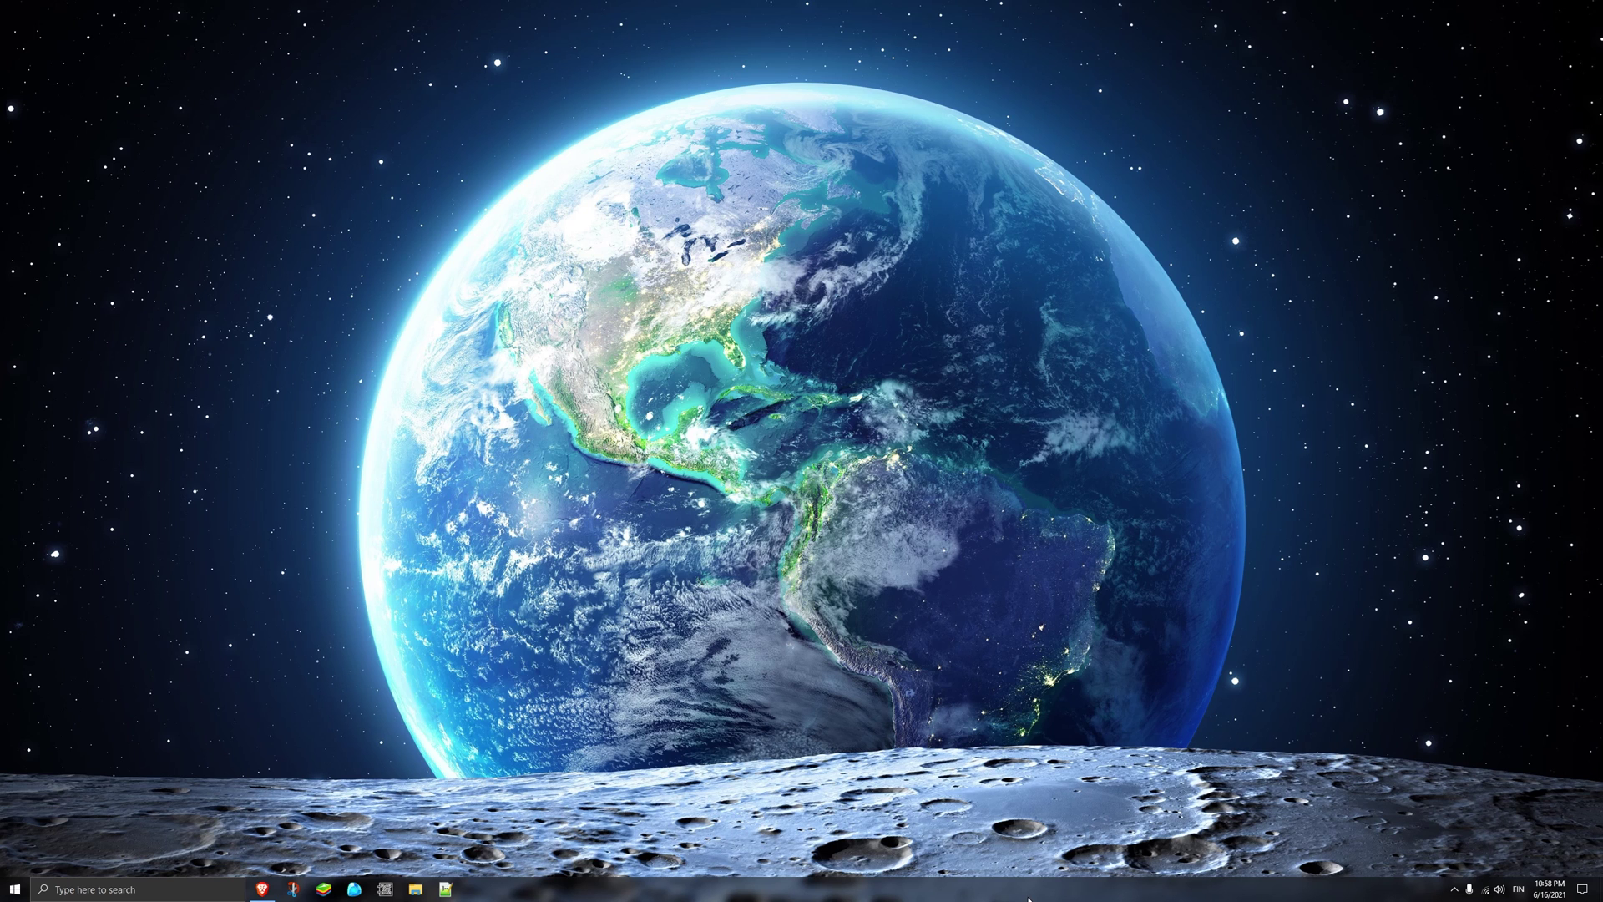
Step: From the article's YouTube bass boost section, open Ears by Vaux Audio in the Chrome Web Store
left_click(262, 890)
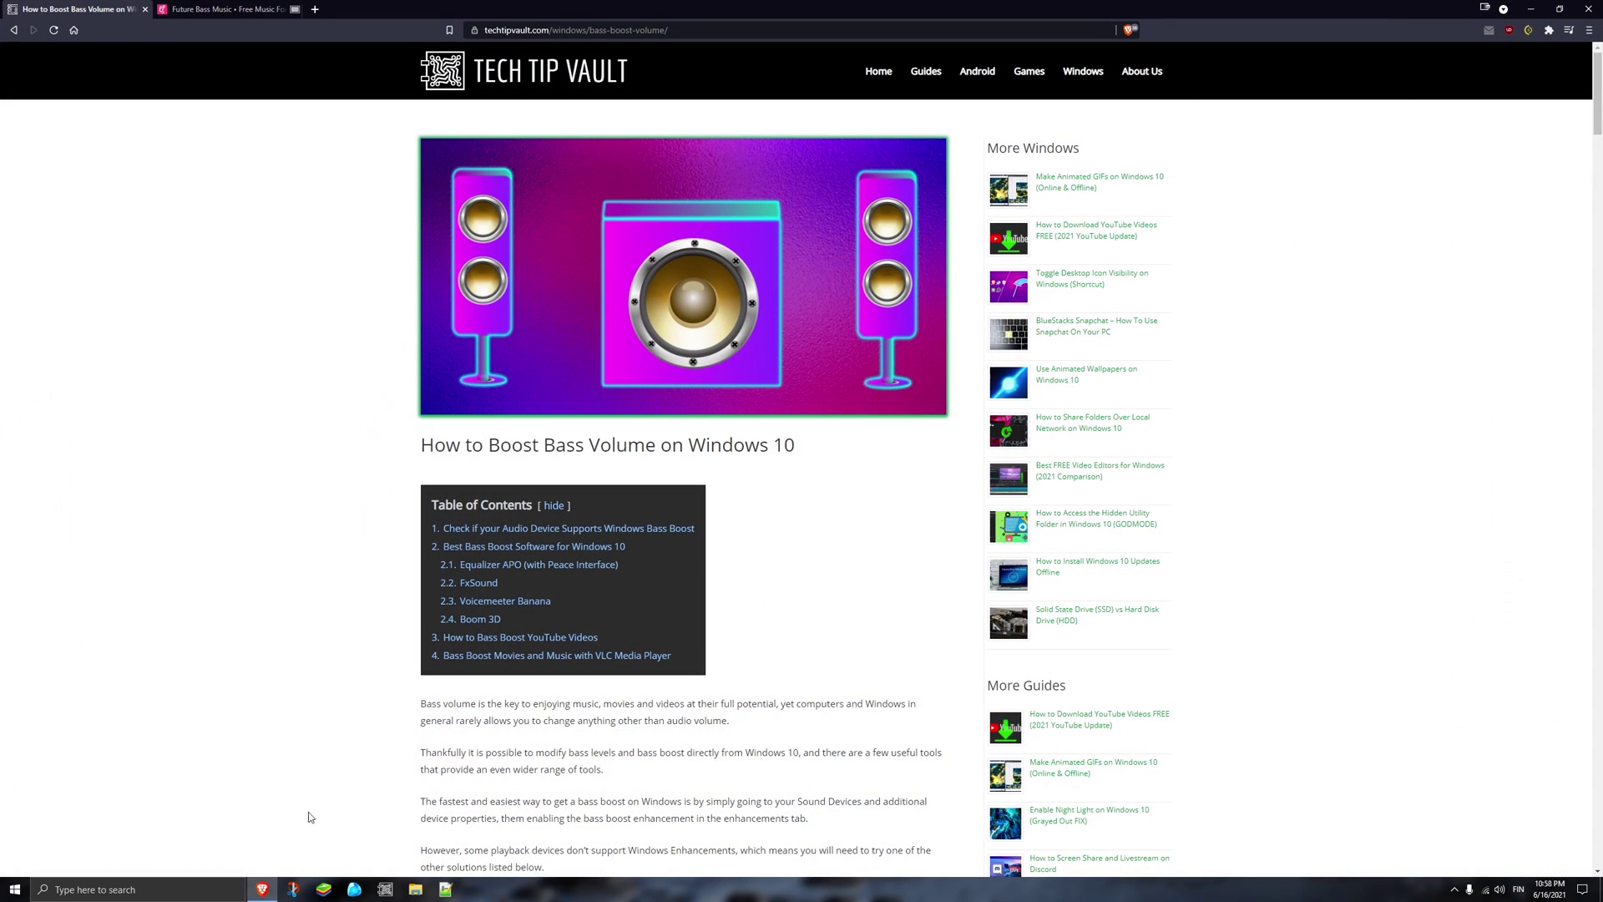
left_click(485, 637)
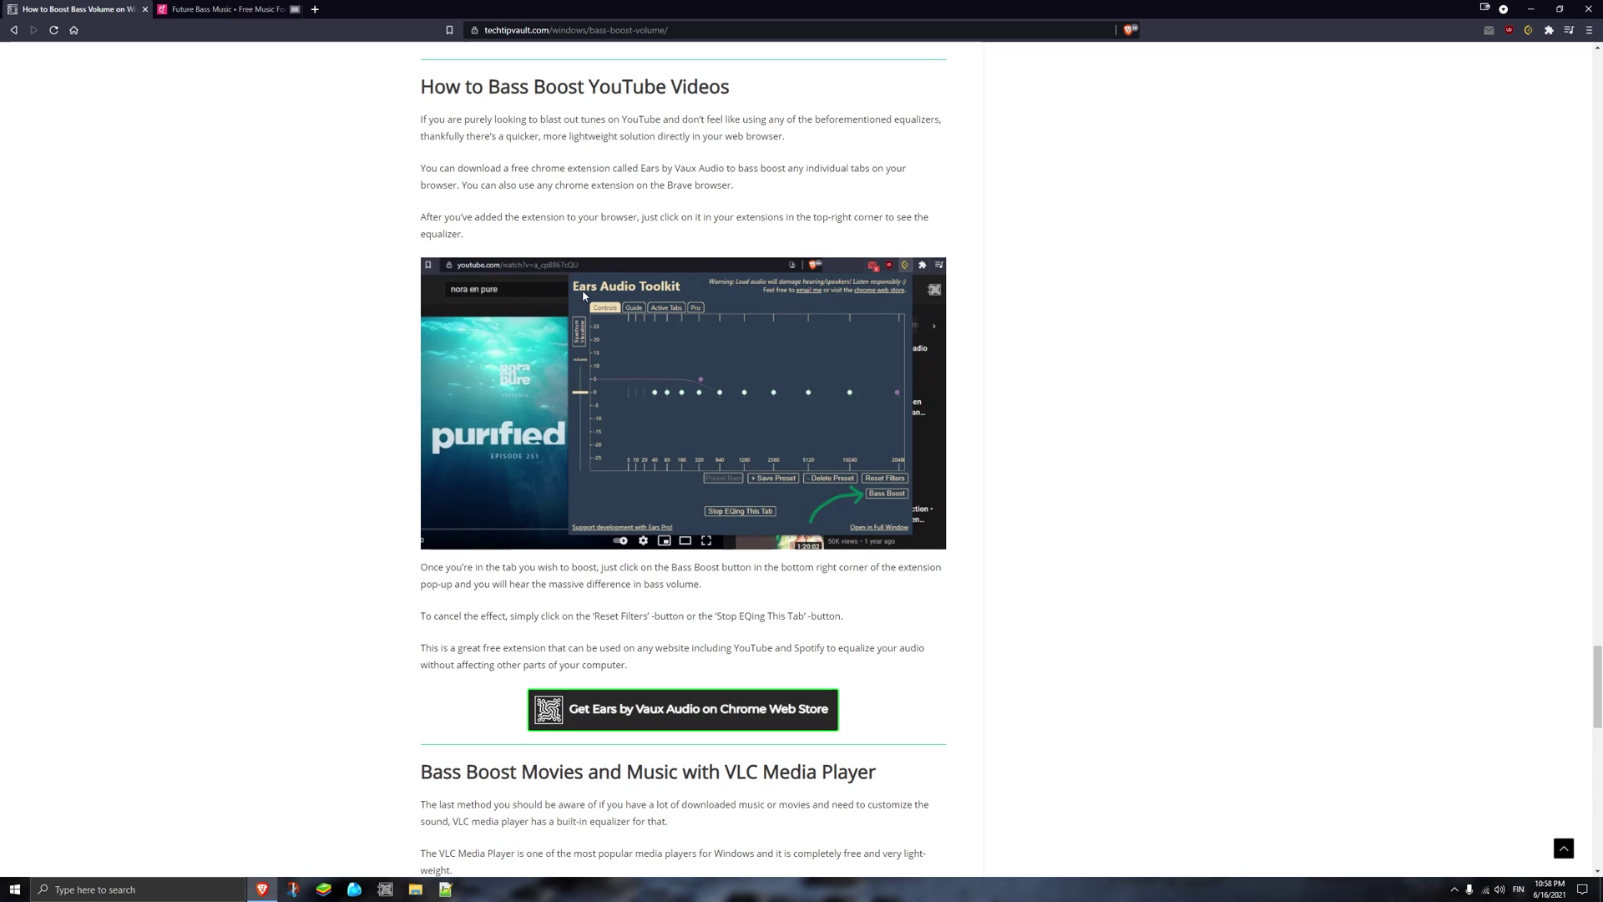
scroll(633, 414, "down", 1)
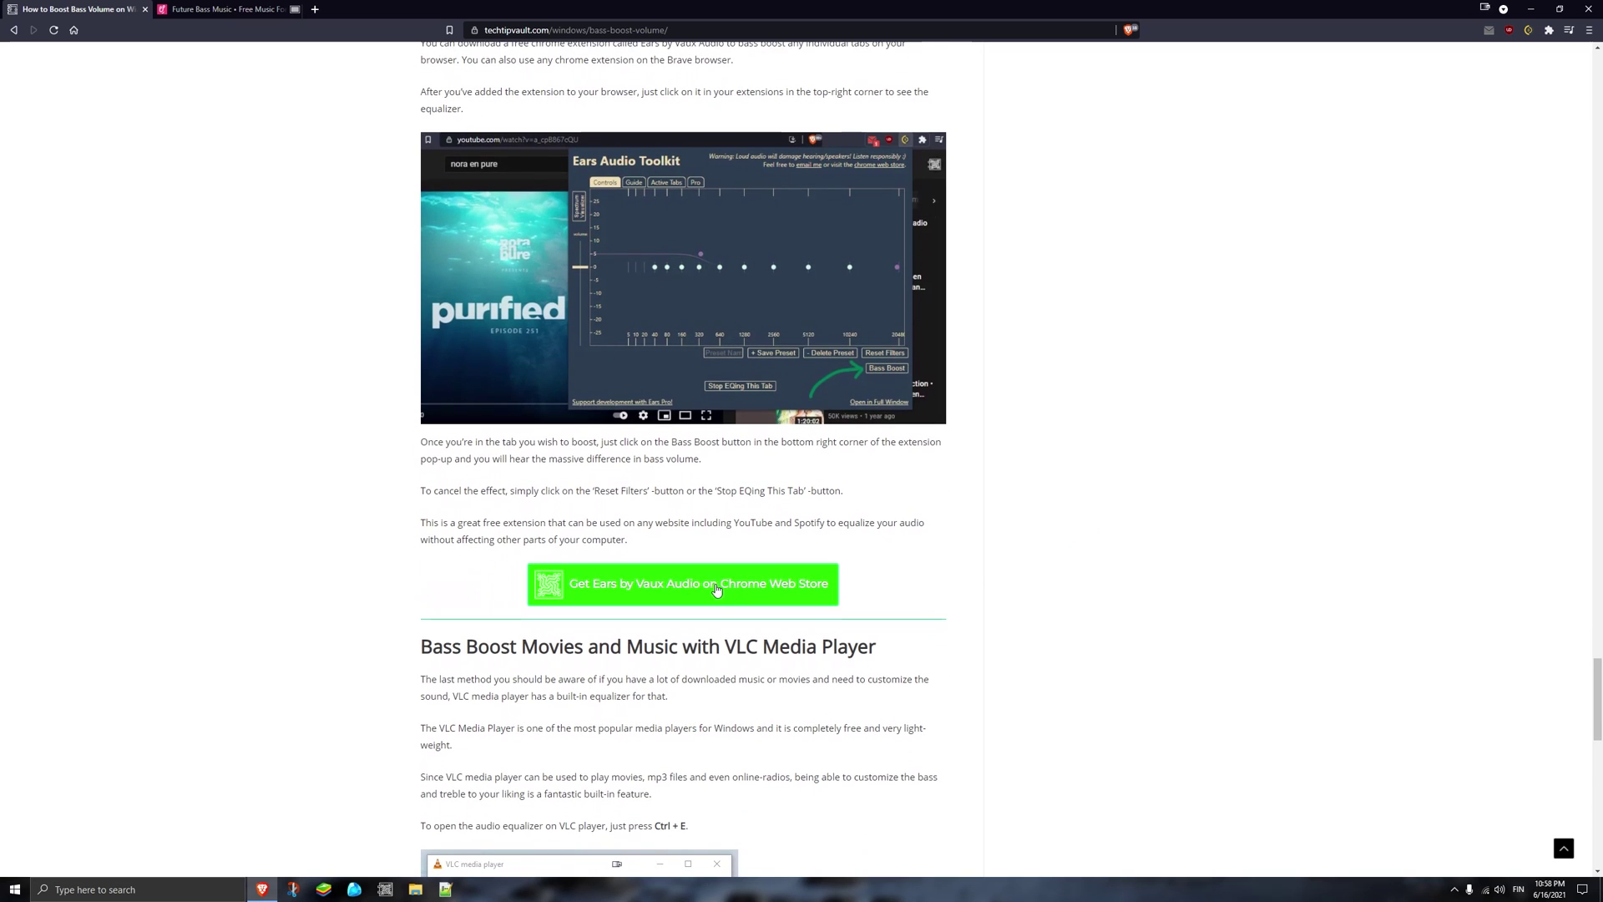
left_click(715, 590)
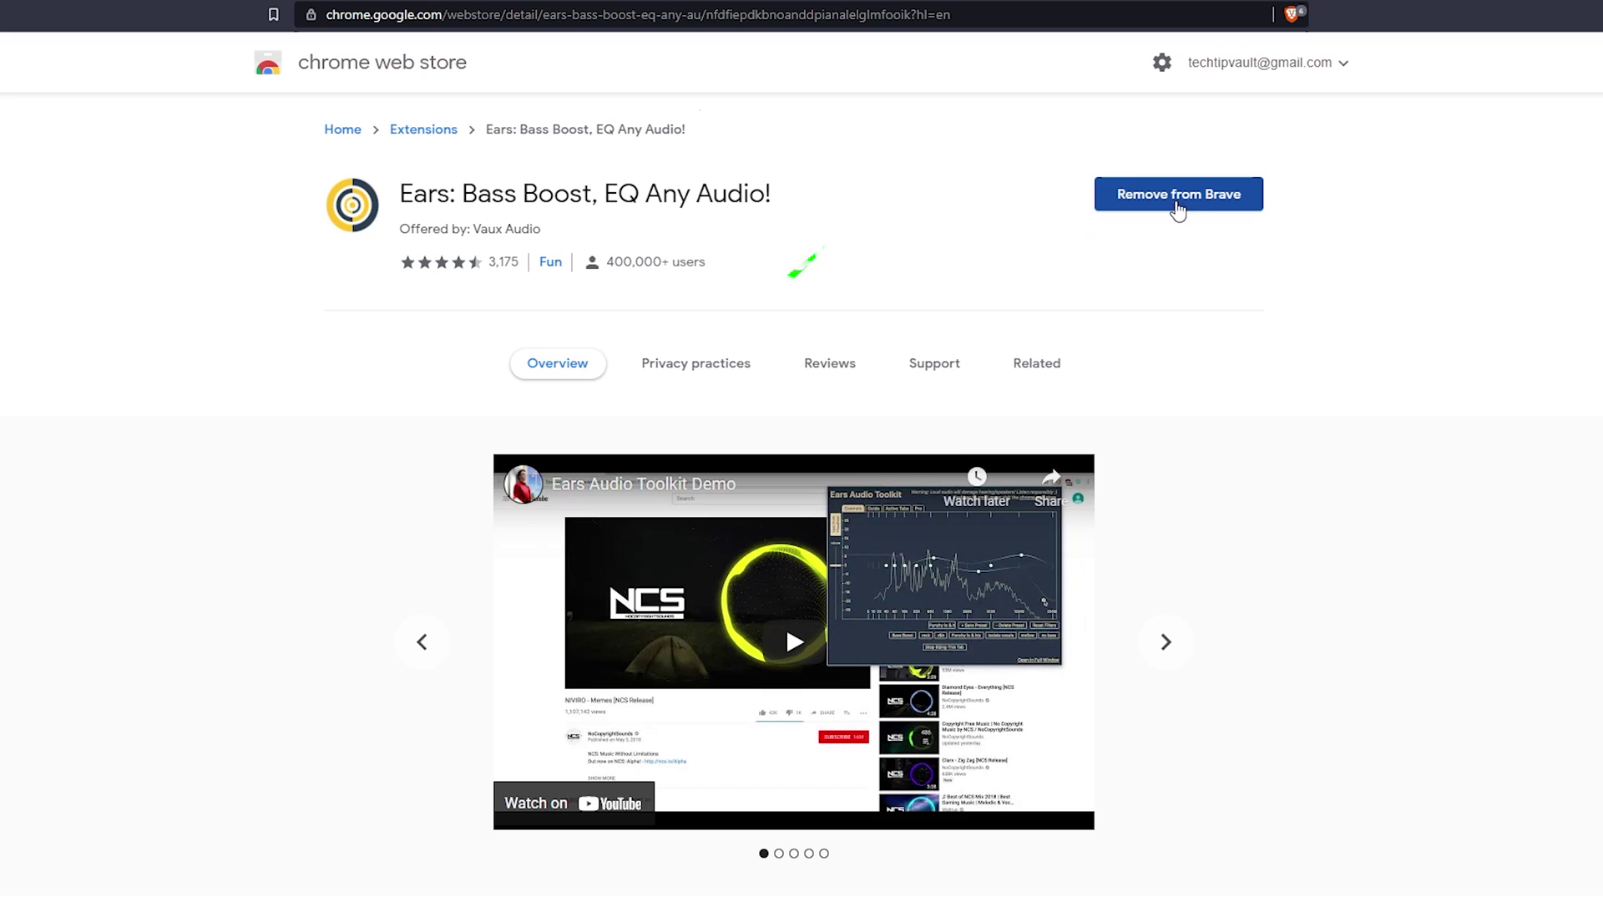
Step: Pin the Ears: Bass Boost extension to Brave's toolbar via the extensions menu
left_click(1209, 203)
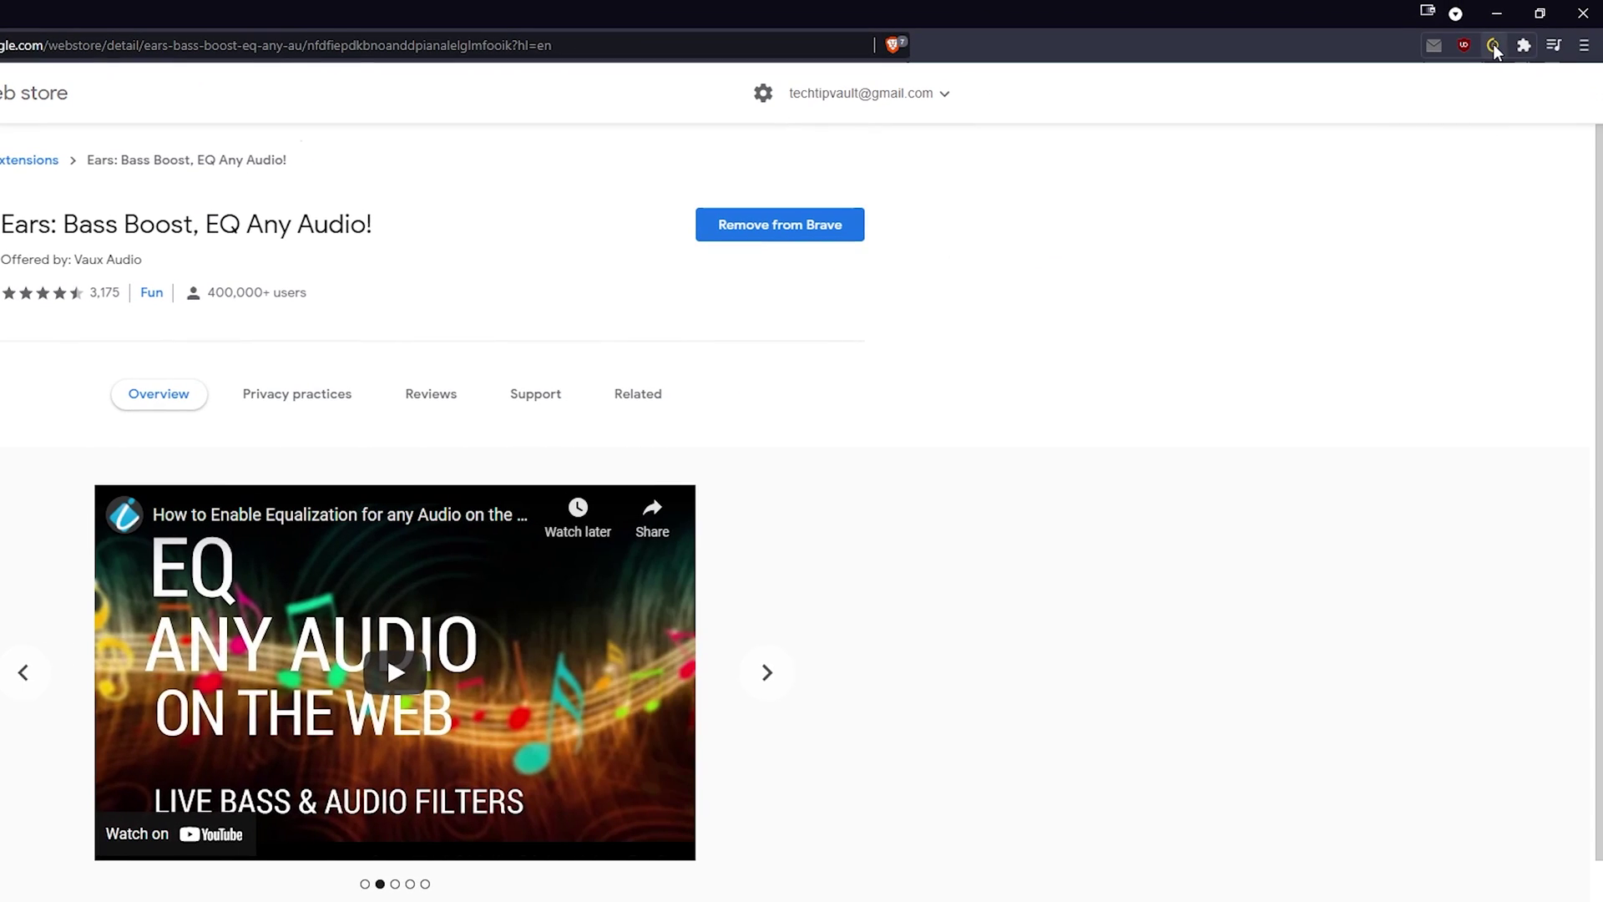
left_click(1493, 48)
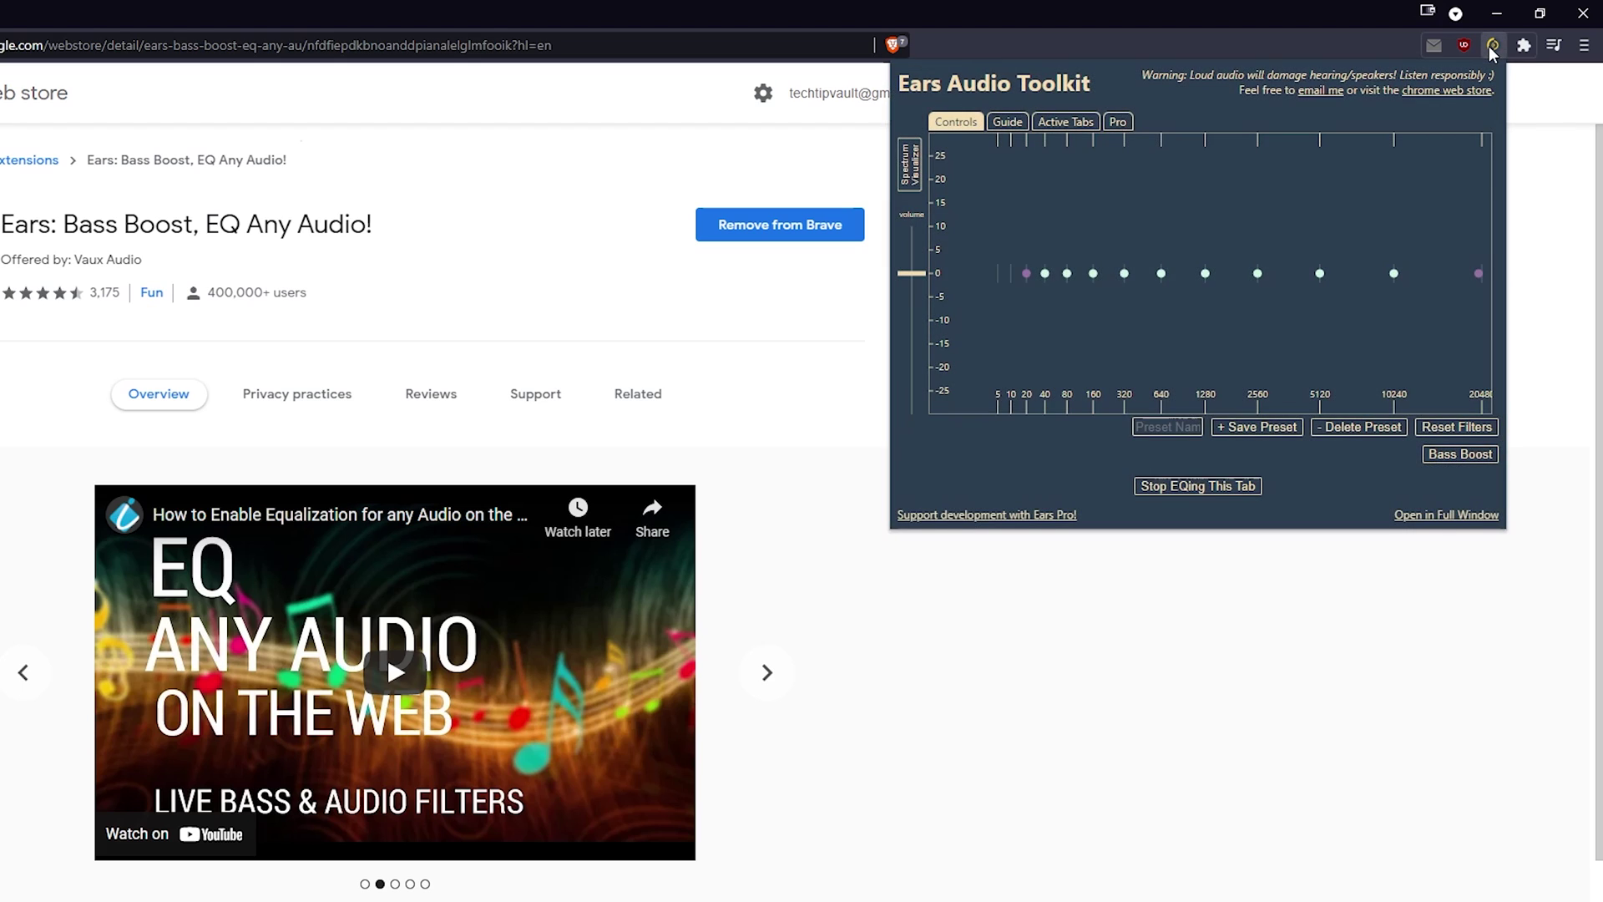
left_click(1493, 48)
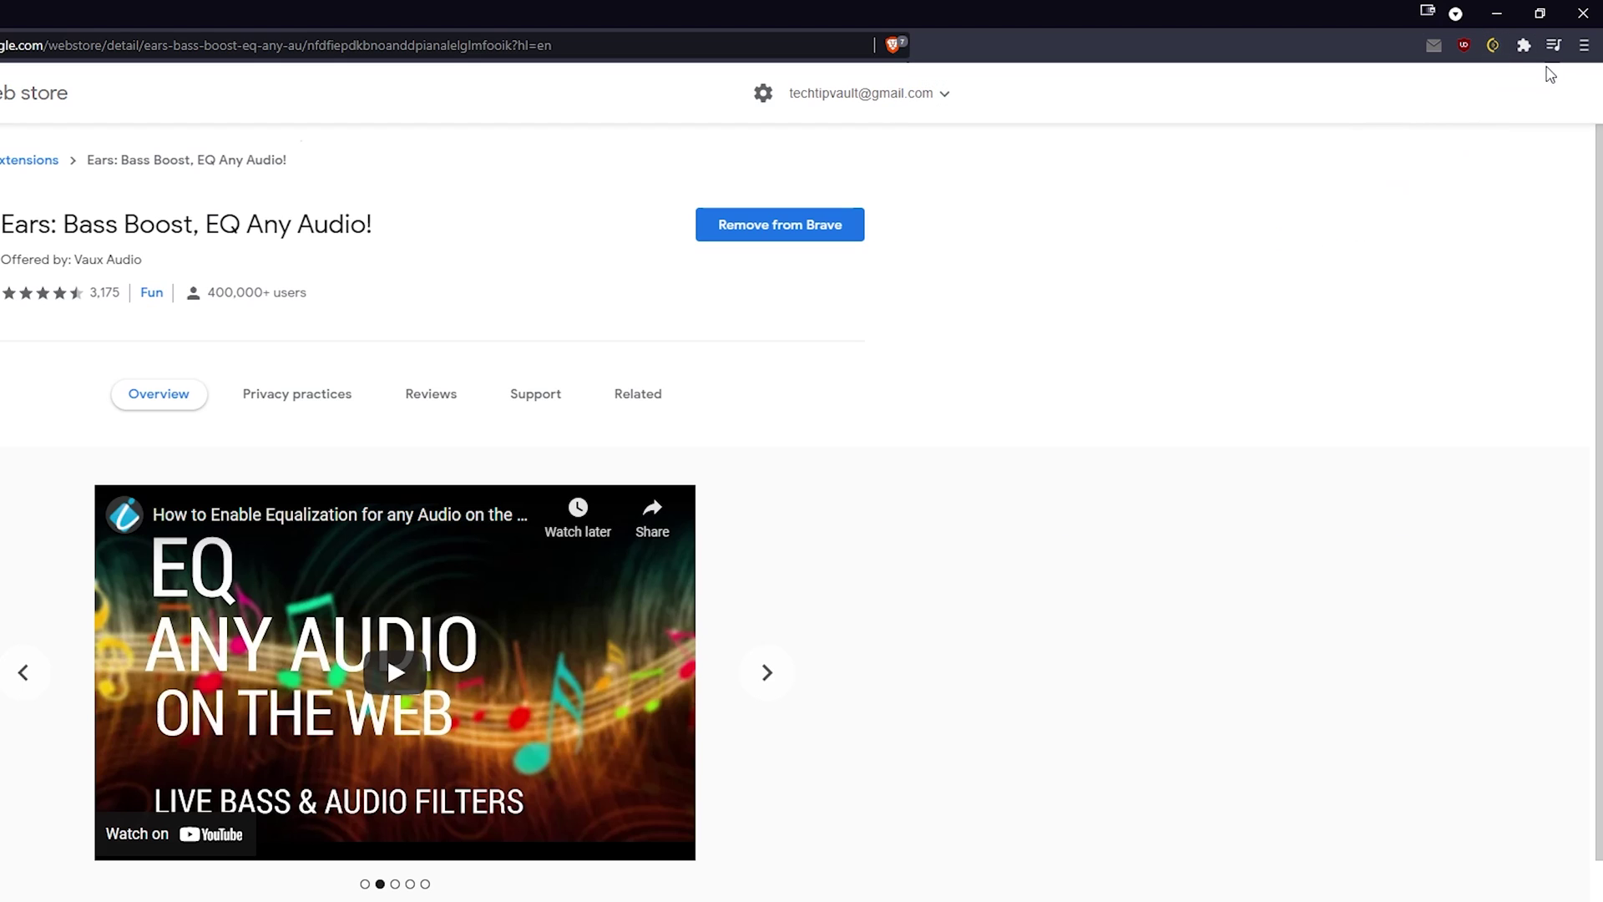
left_click(1524, 47)
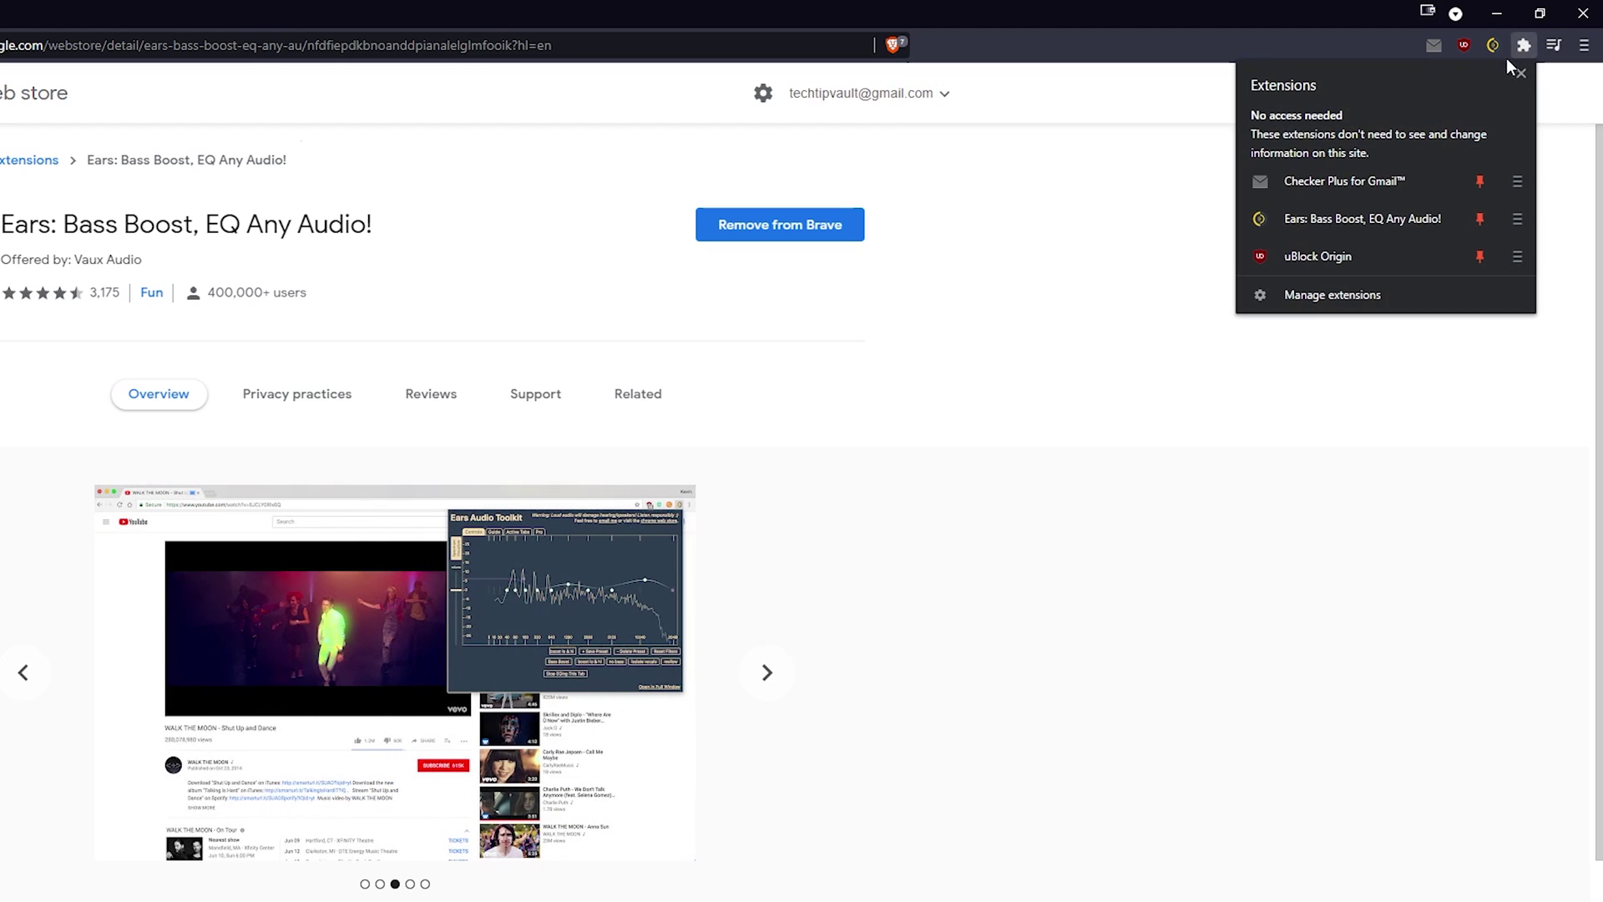
left_click(1481, 218)
left_click(1482, 219)
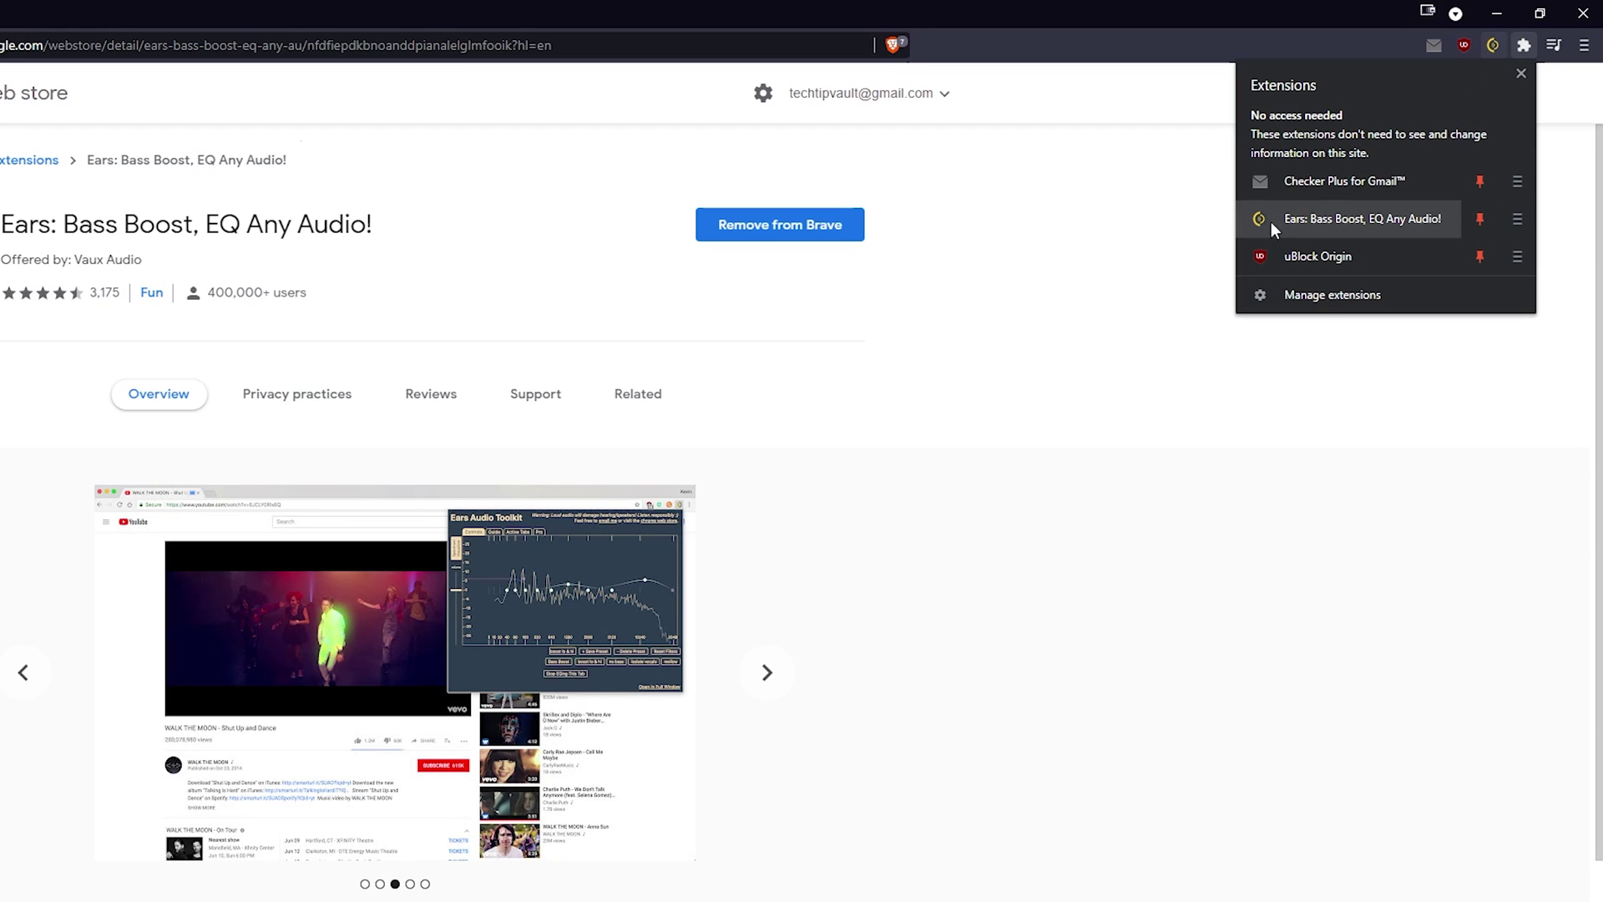
left_click(1134, 304)
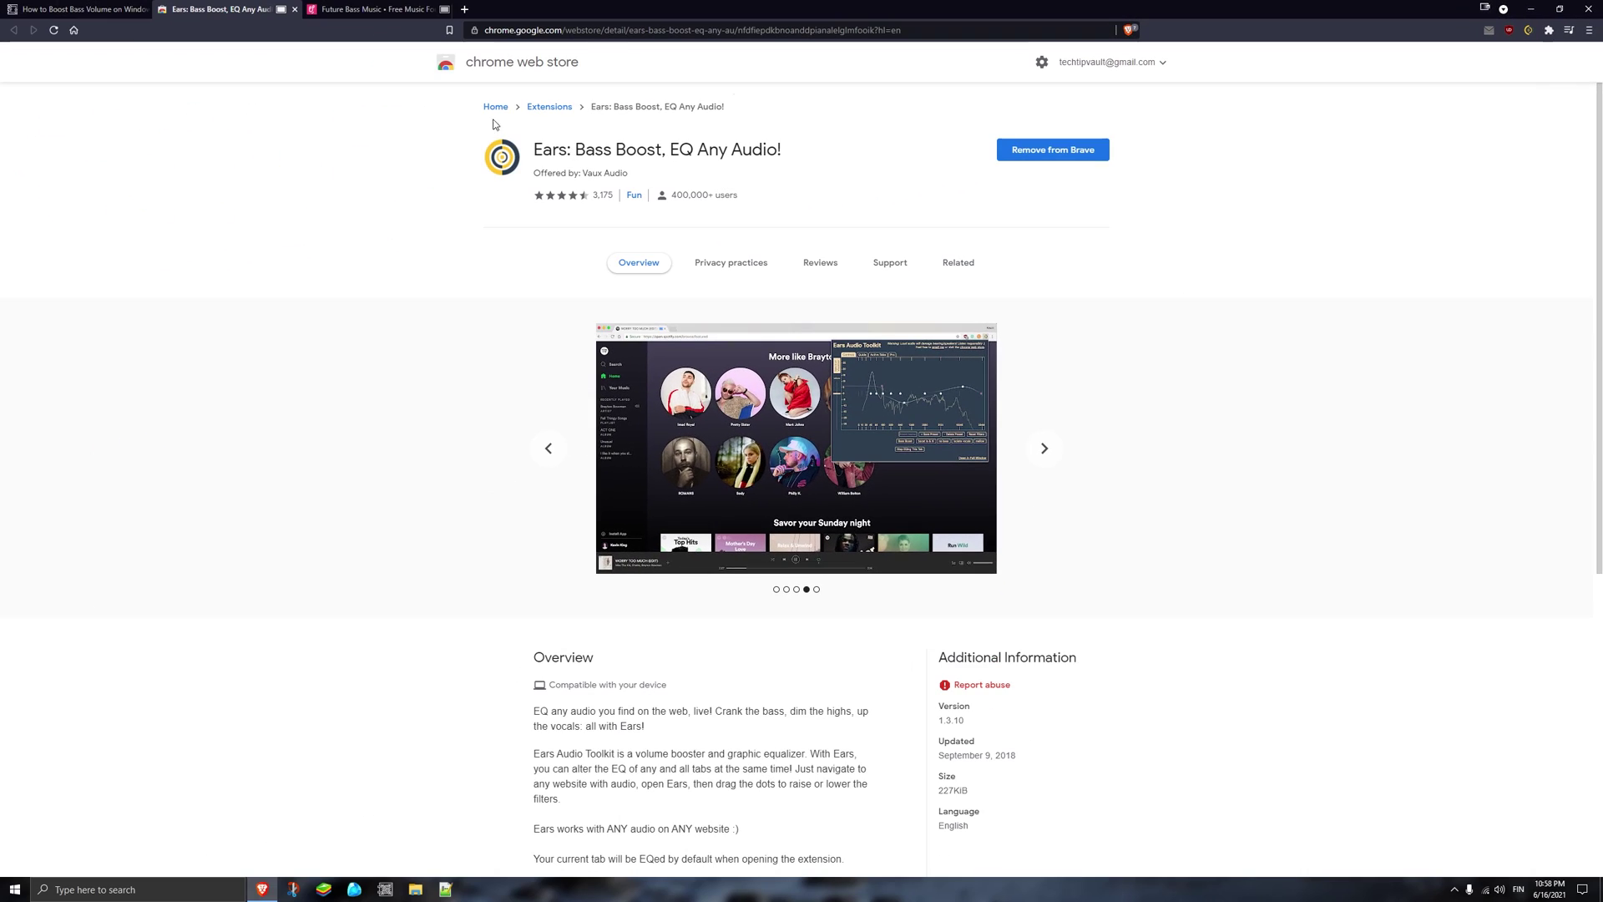
Step: Switch to the Uppbeat Future Bass tab and close the Ears store page
left_click(362, 10)
middle_click(226, 9)
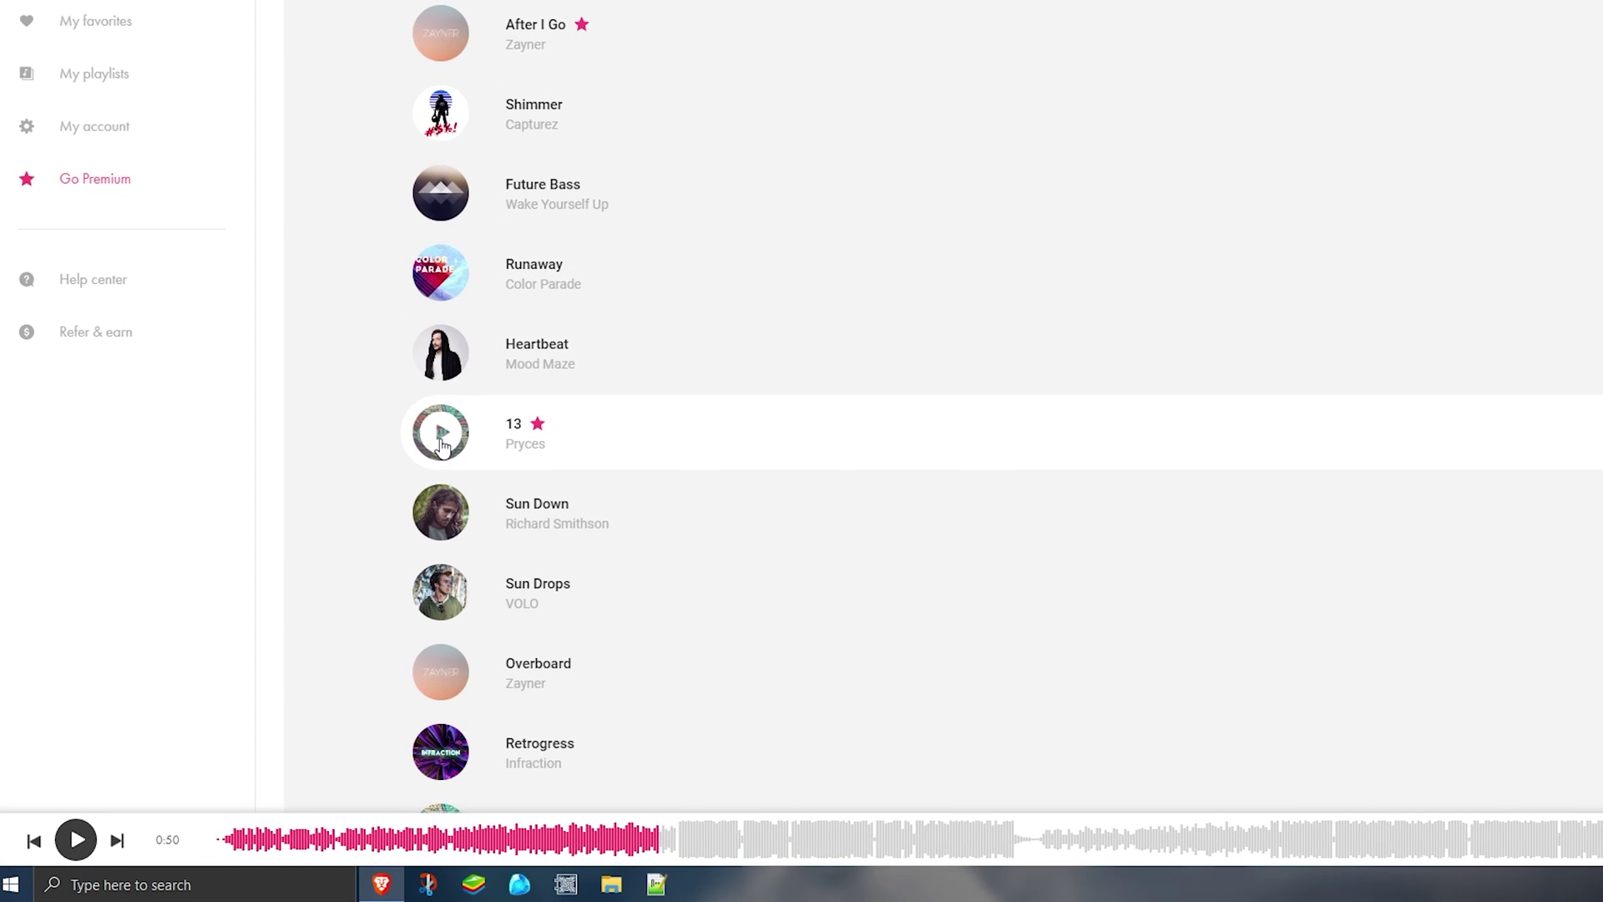
Step: Play track 13 and apply Ears' Bass Boost to the tab, toggling EQ This Tab and resetting filters
left_click(441, 439)
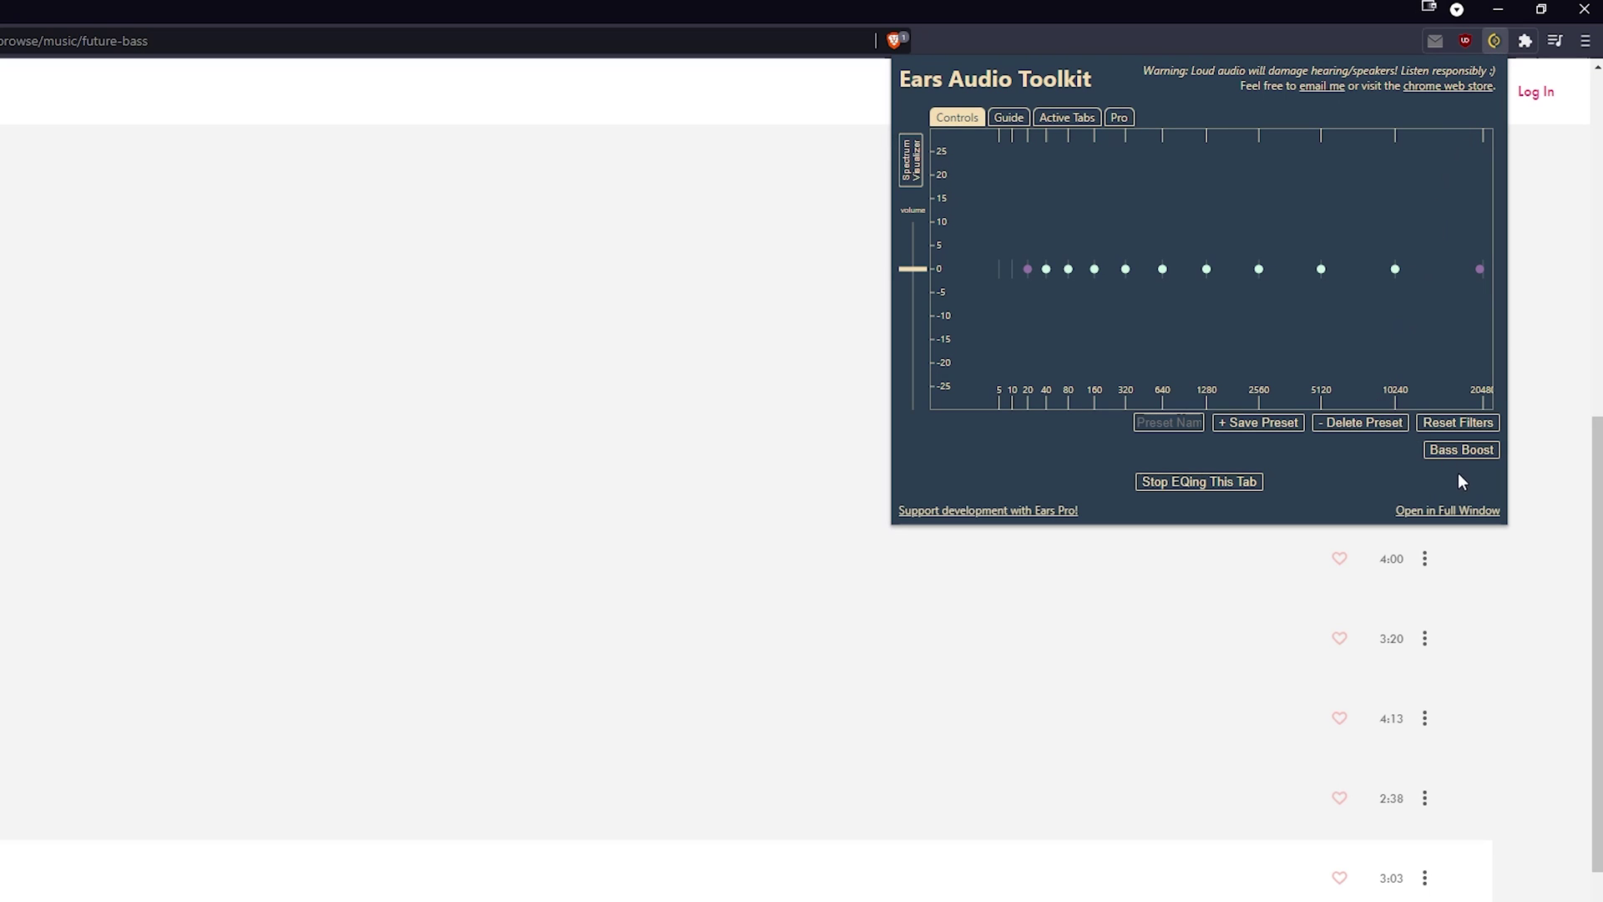
left_click(1465, 450)
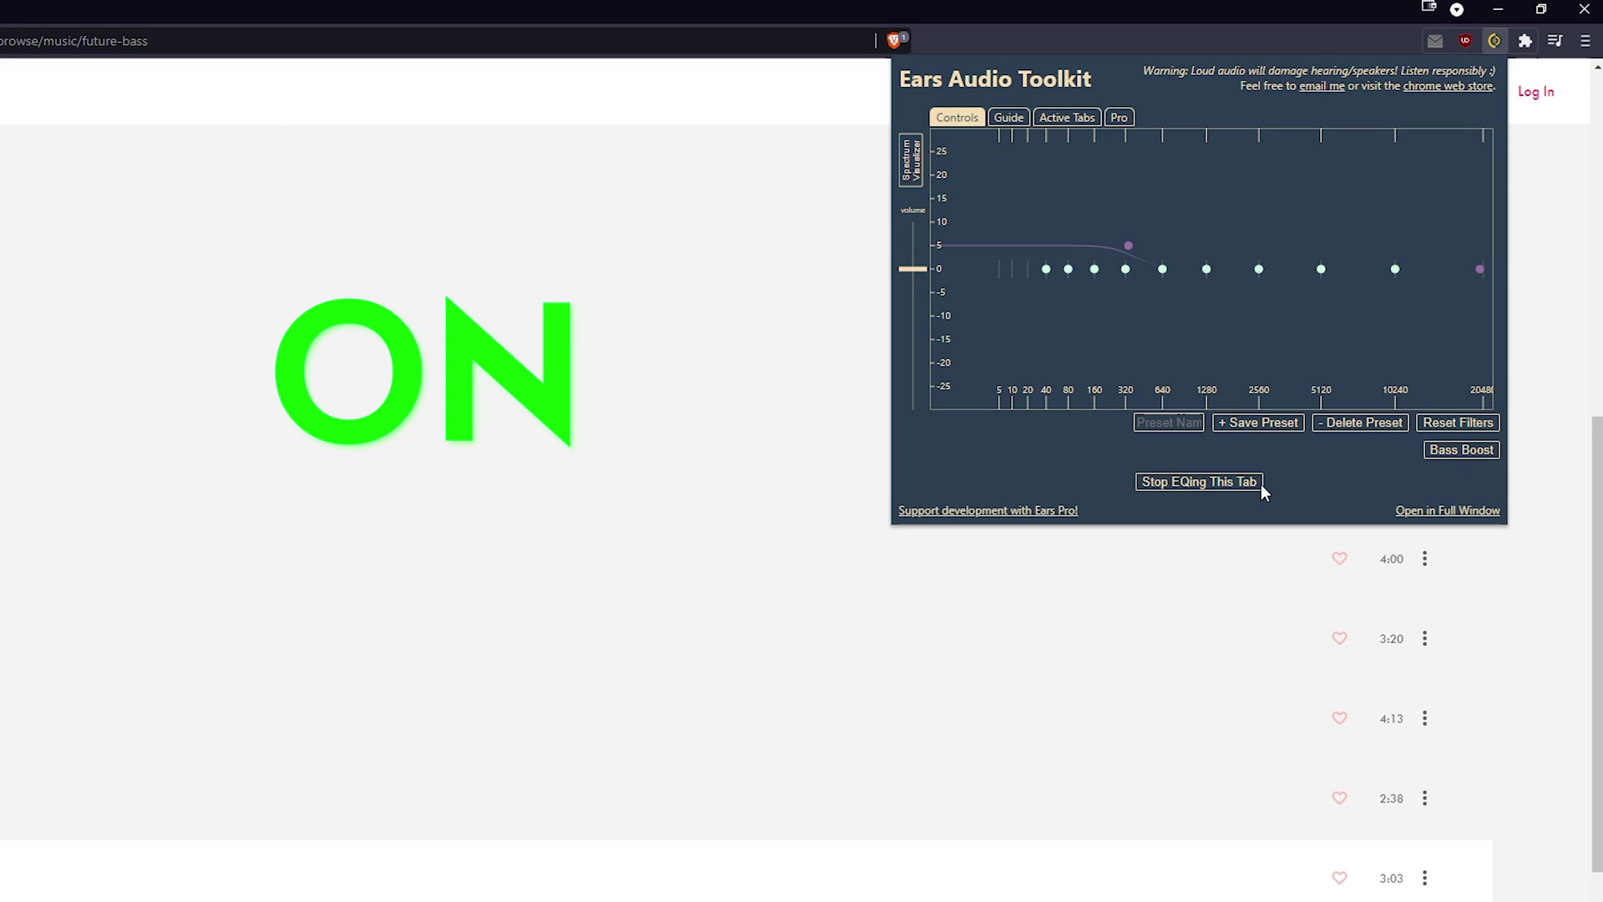
left_click(1221, 481)
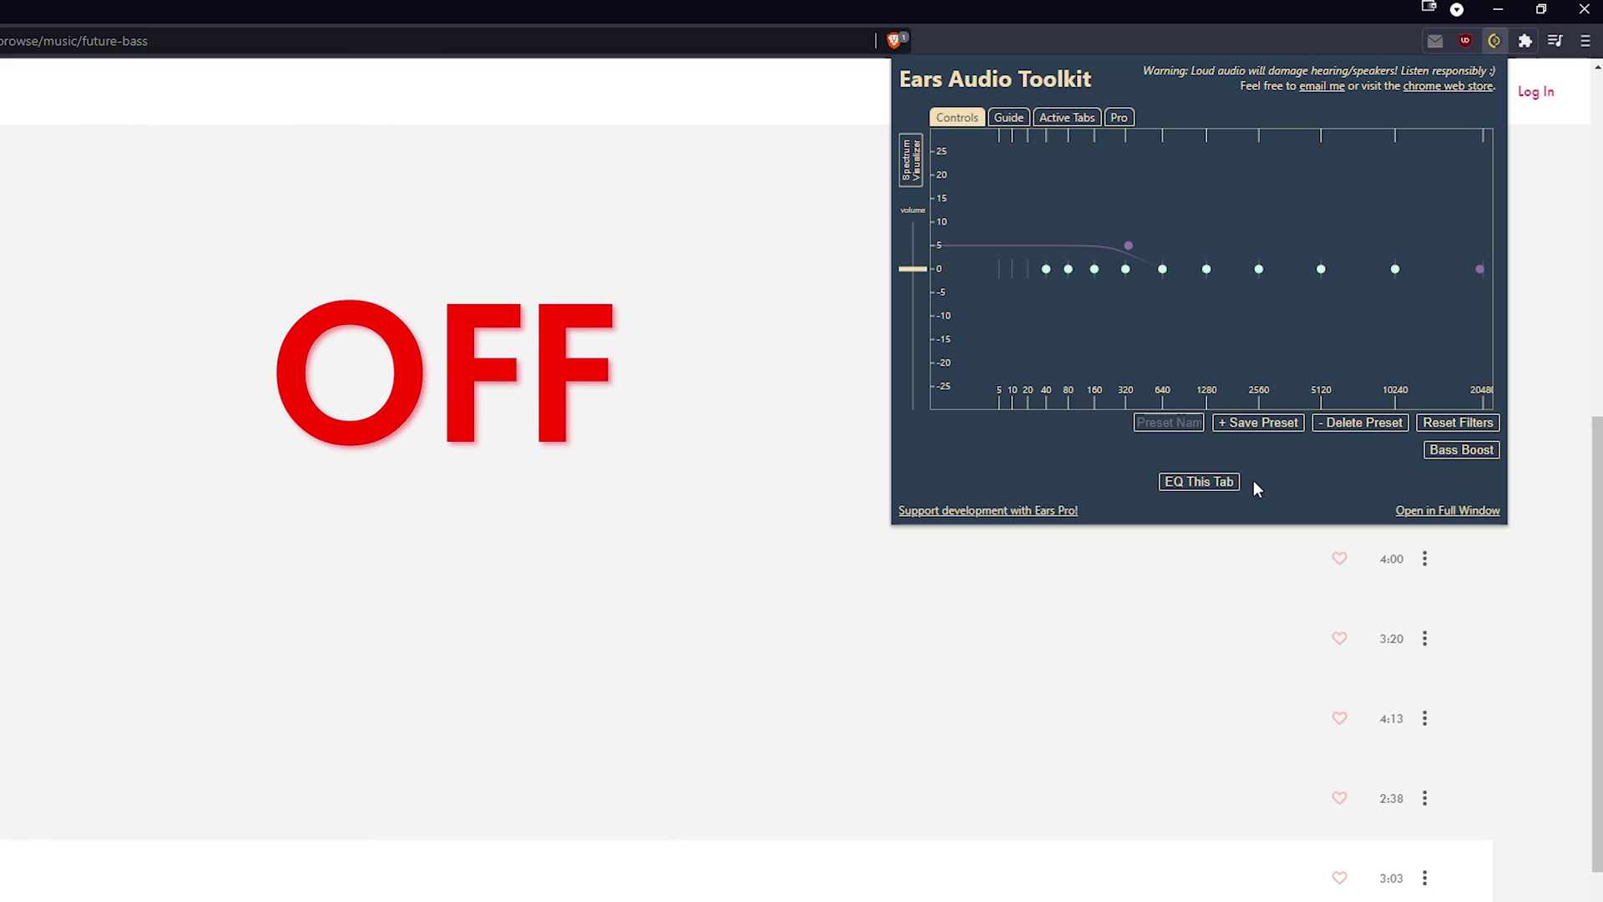
left_click(1208, 482)
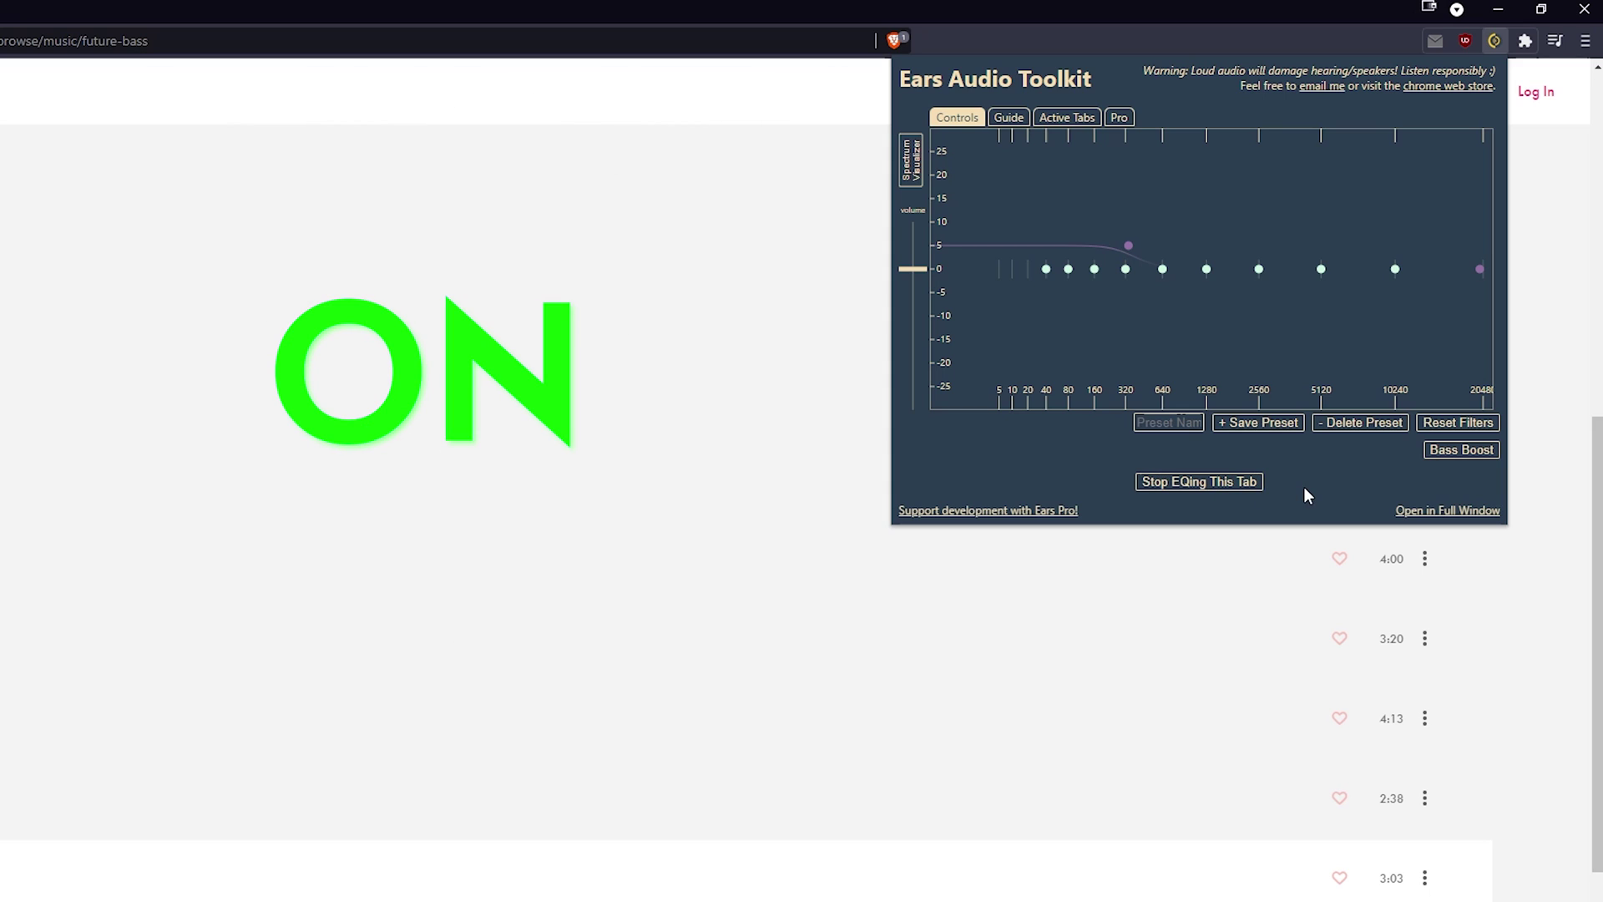
left_click(1458, 423)
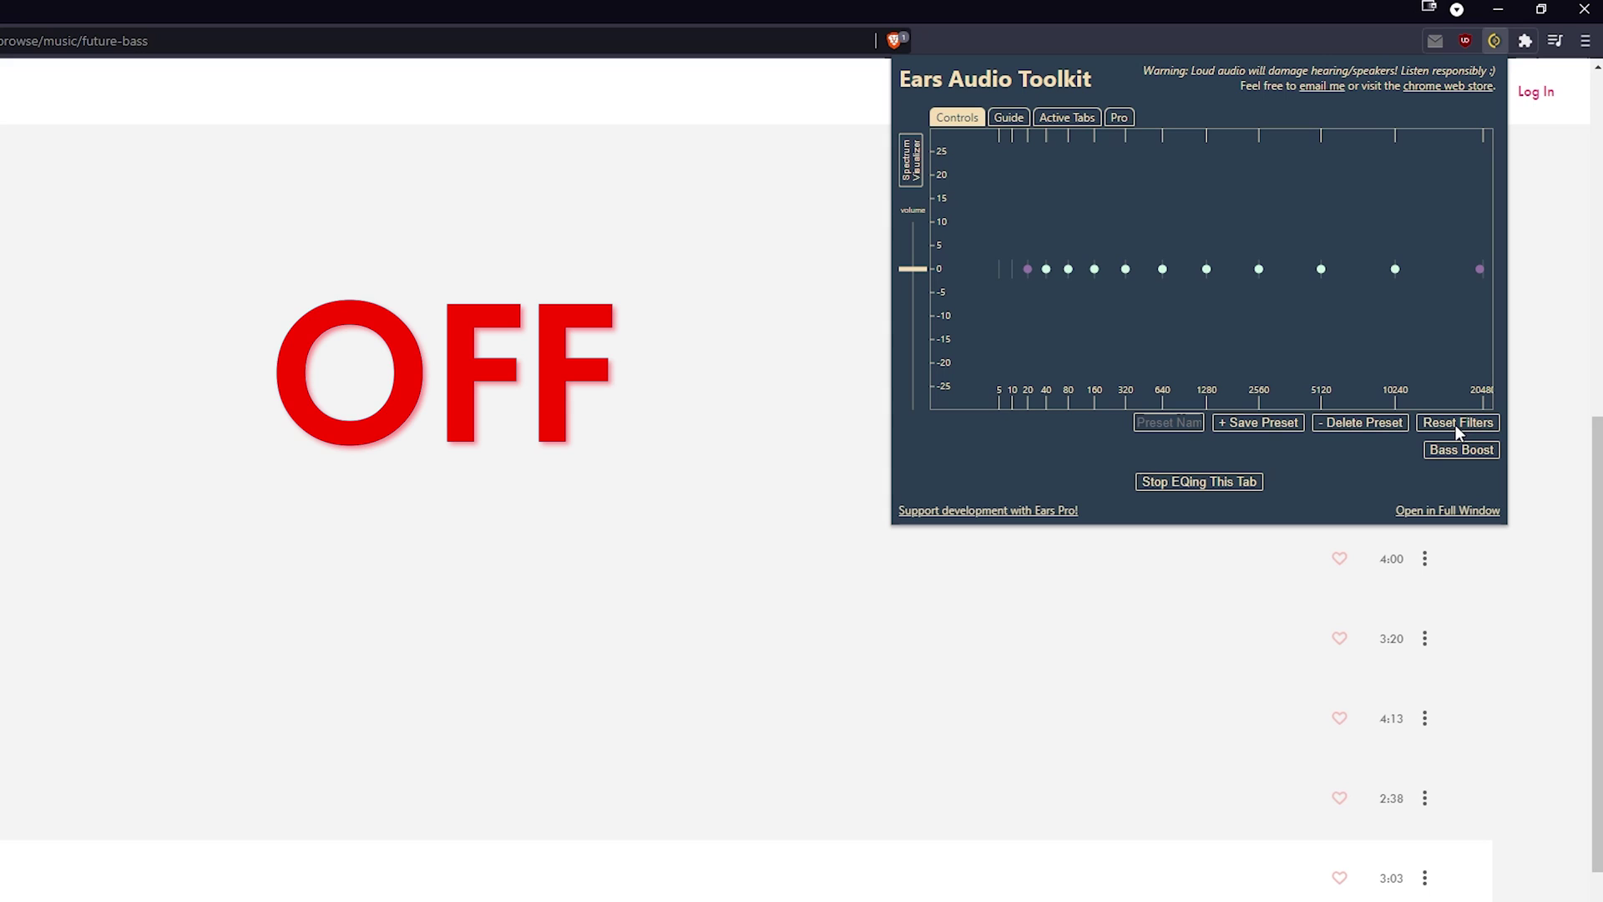
Step: Reapply the bass boost curve, then stop equalizing the Future Bass Music tab via Active Tabs
left_click(1063, 121)
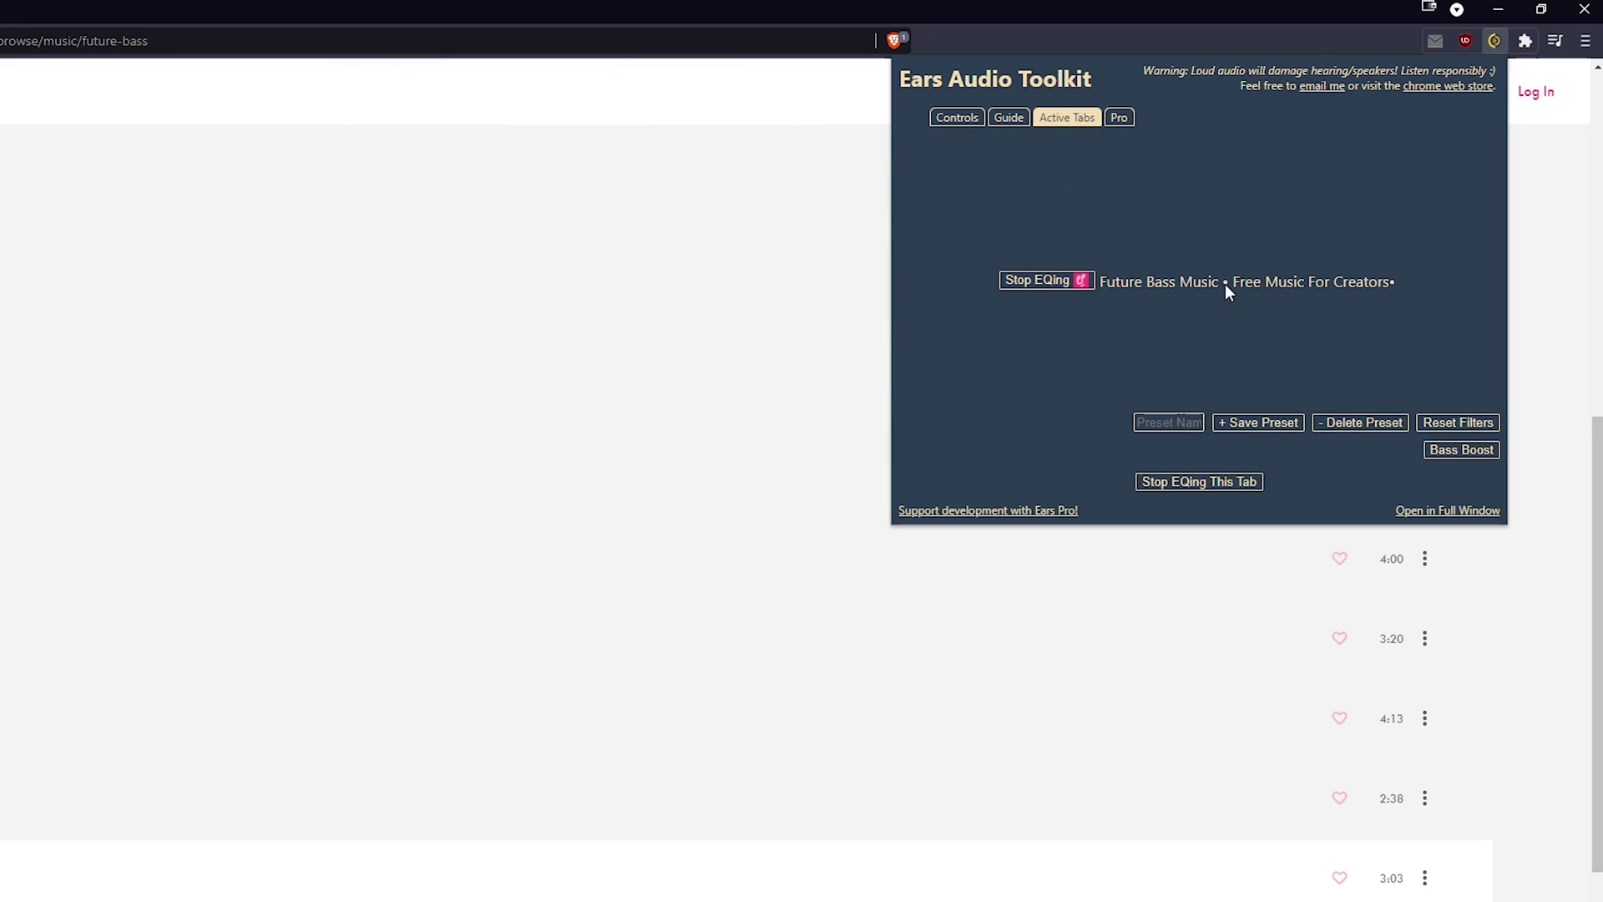
left_click(957, 116)
left_click(1453, 452)
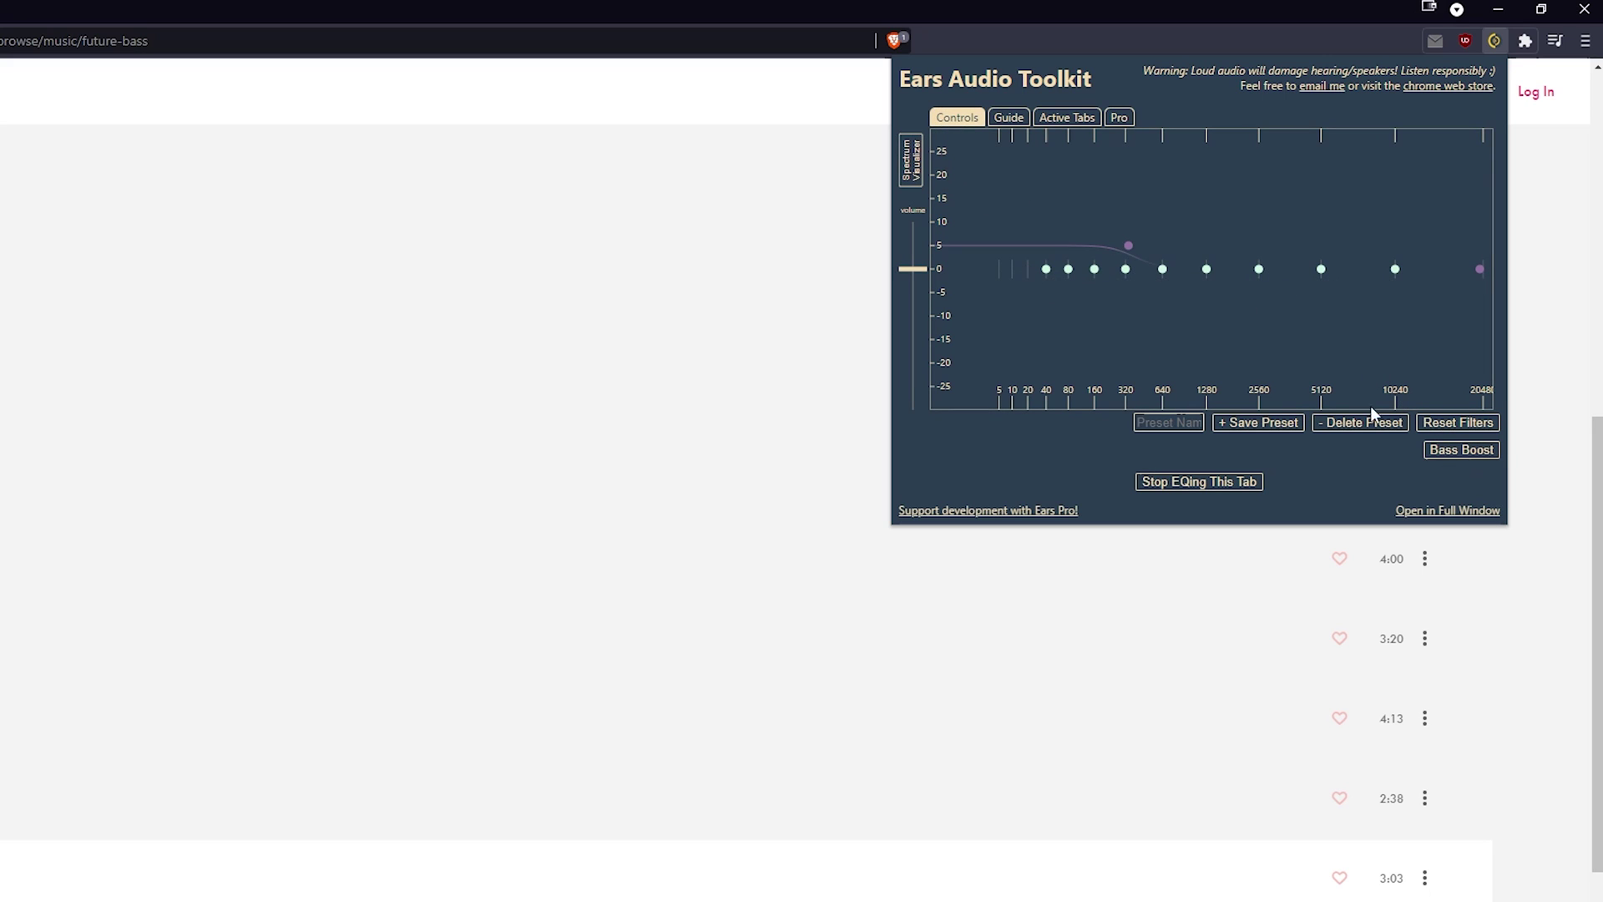
left_click(1065, 119)
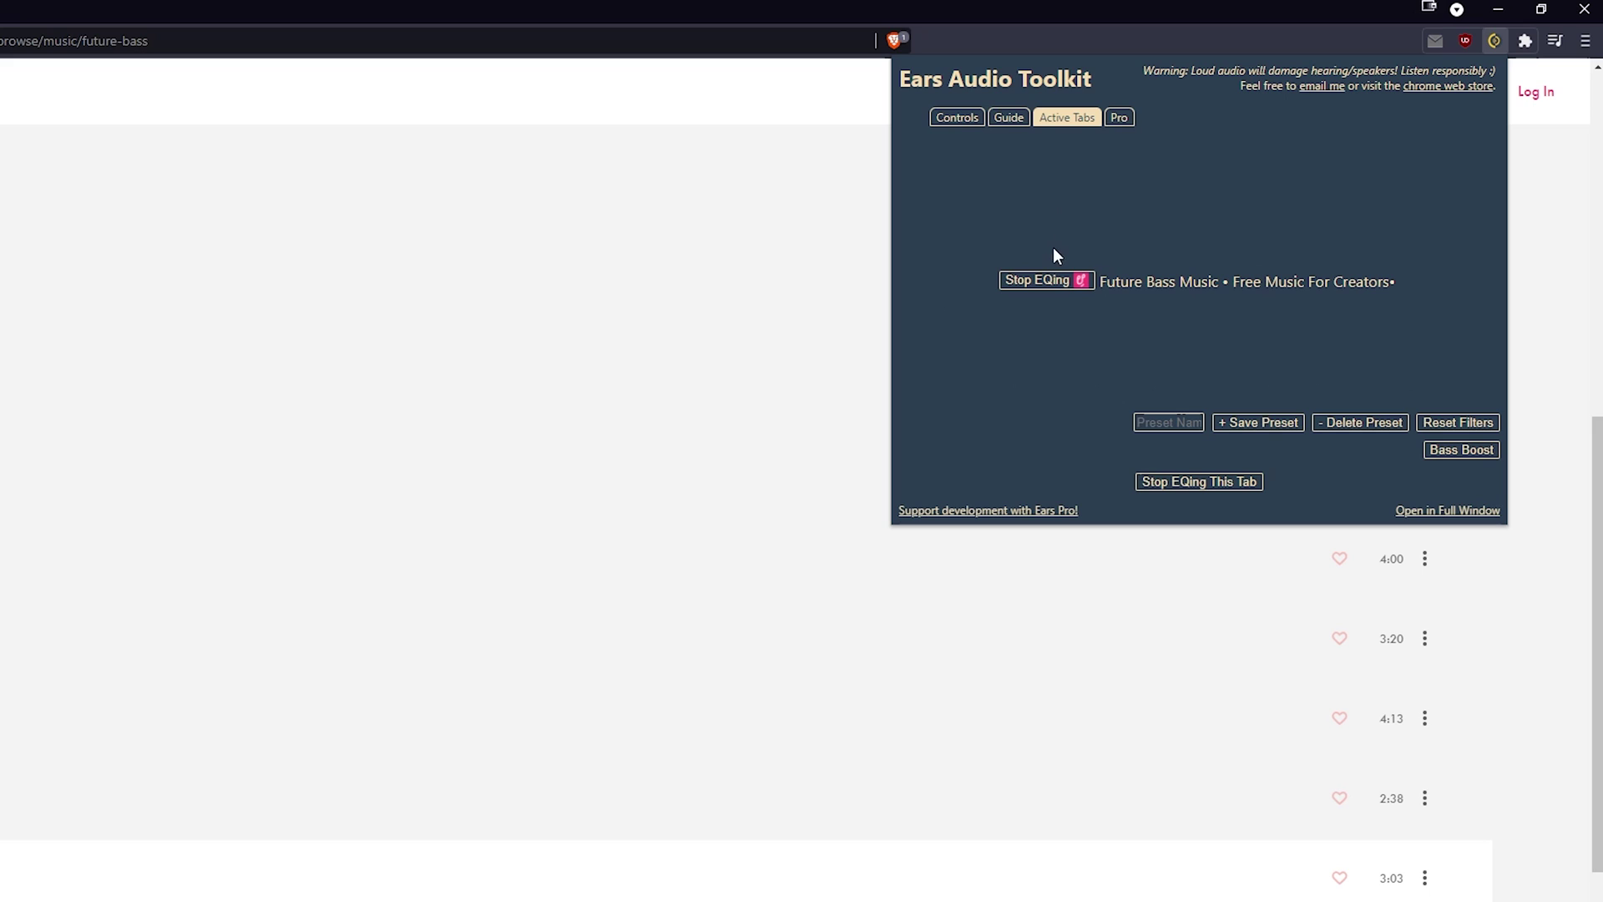
left_click(1048, 285)
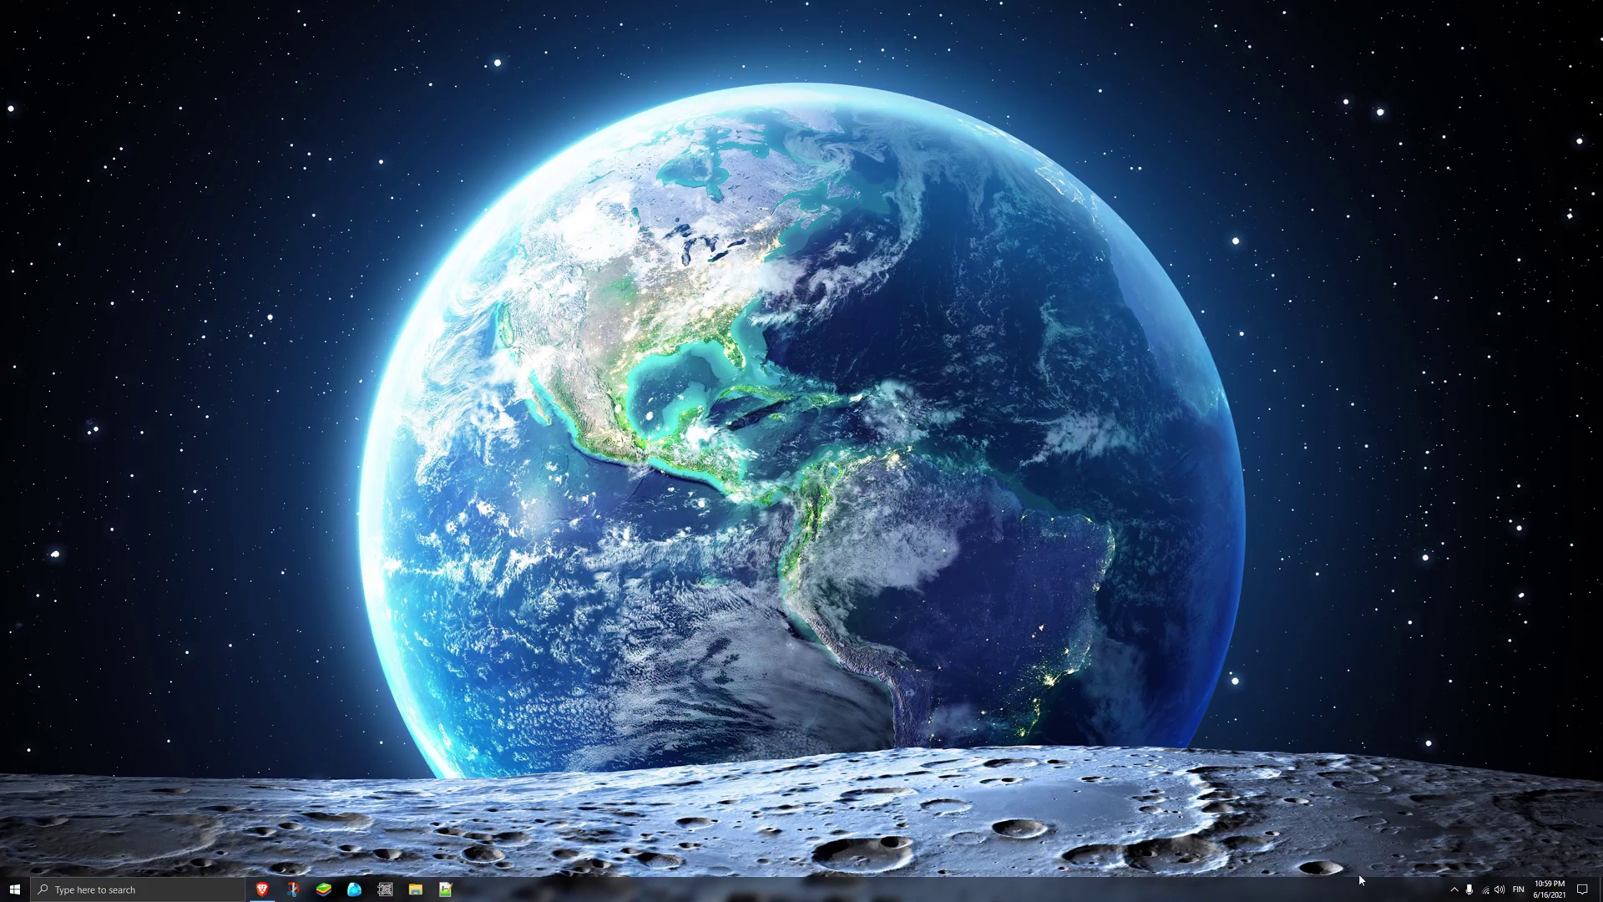
Step: From the article's VLC section, start downloading VLC from videolan.org
left_click(265, 889)
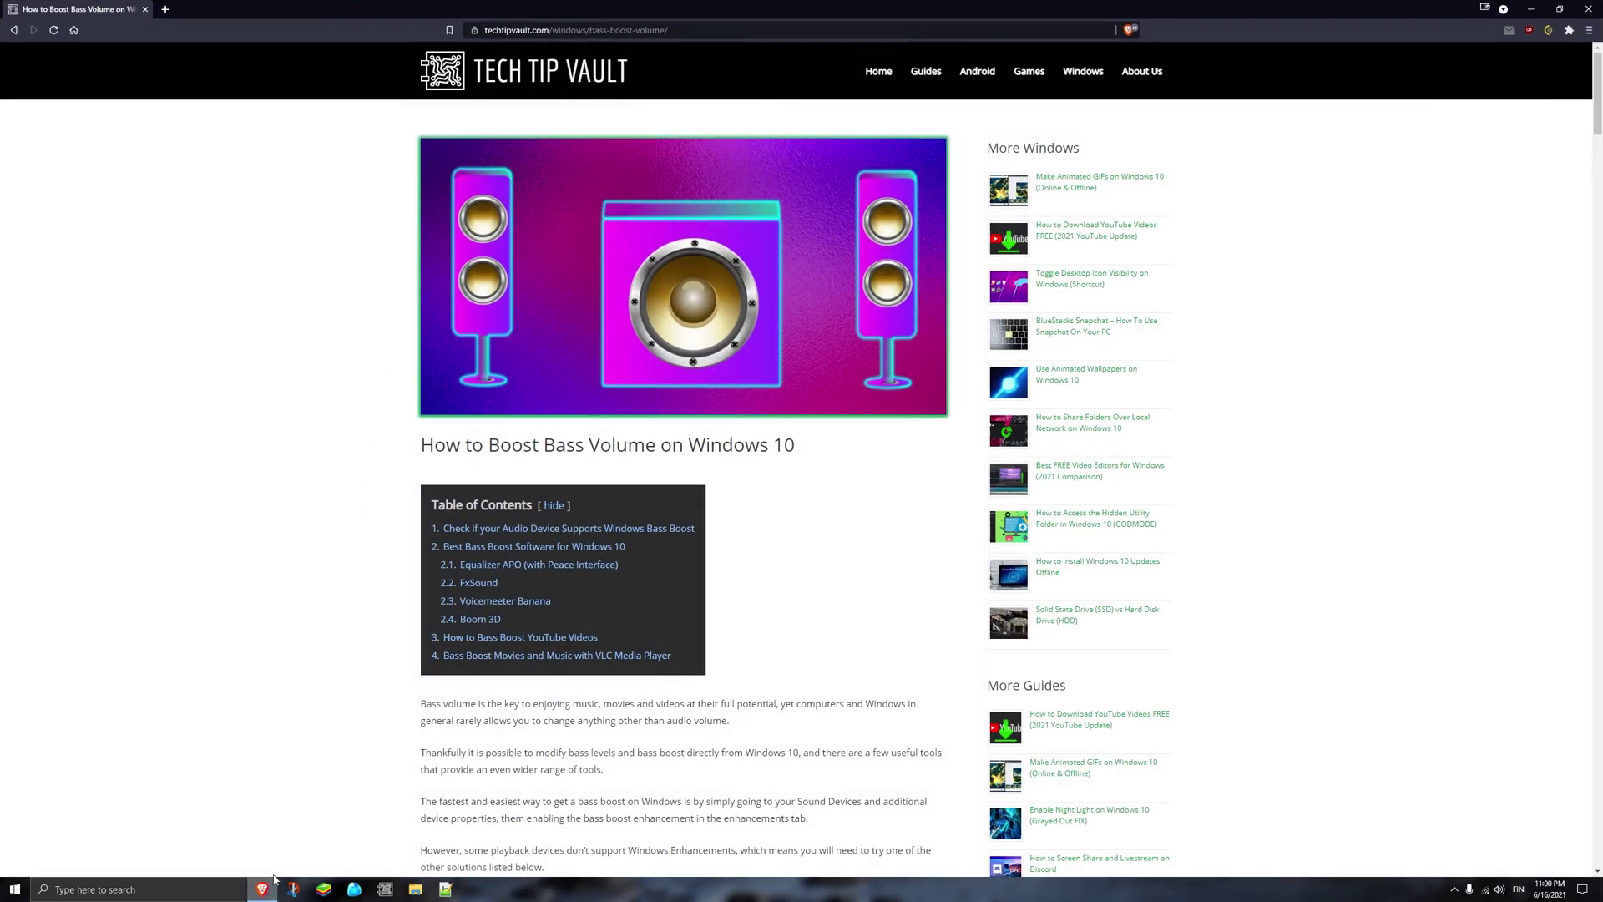
left_click(501, 656)
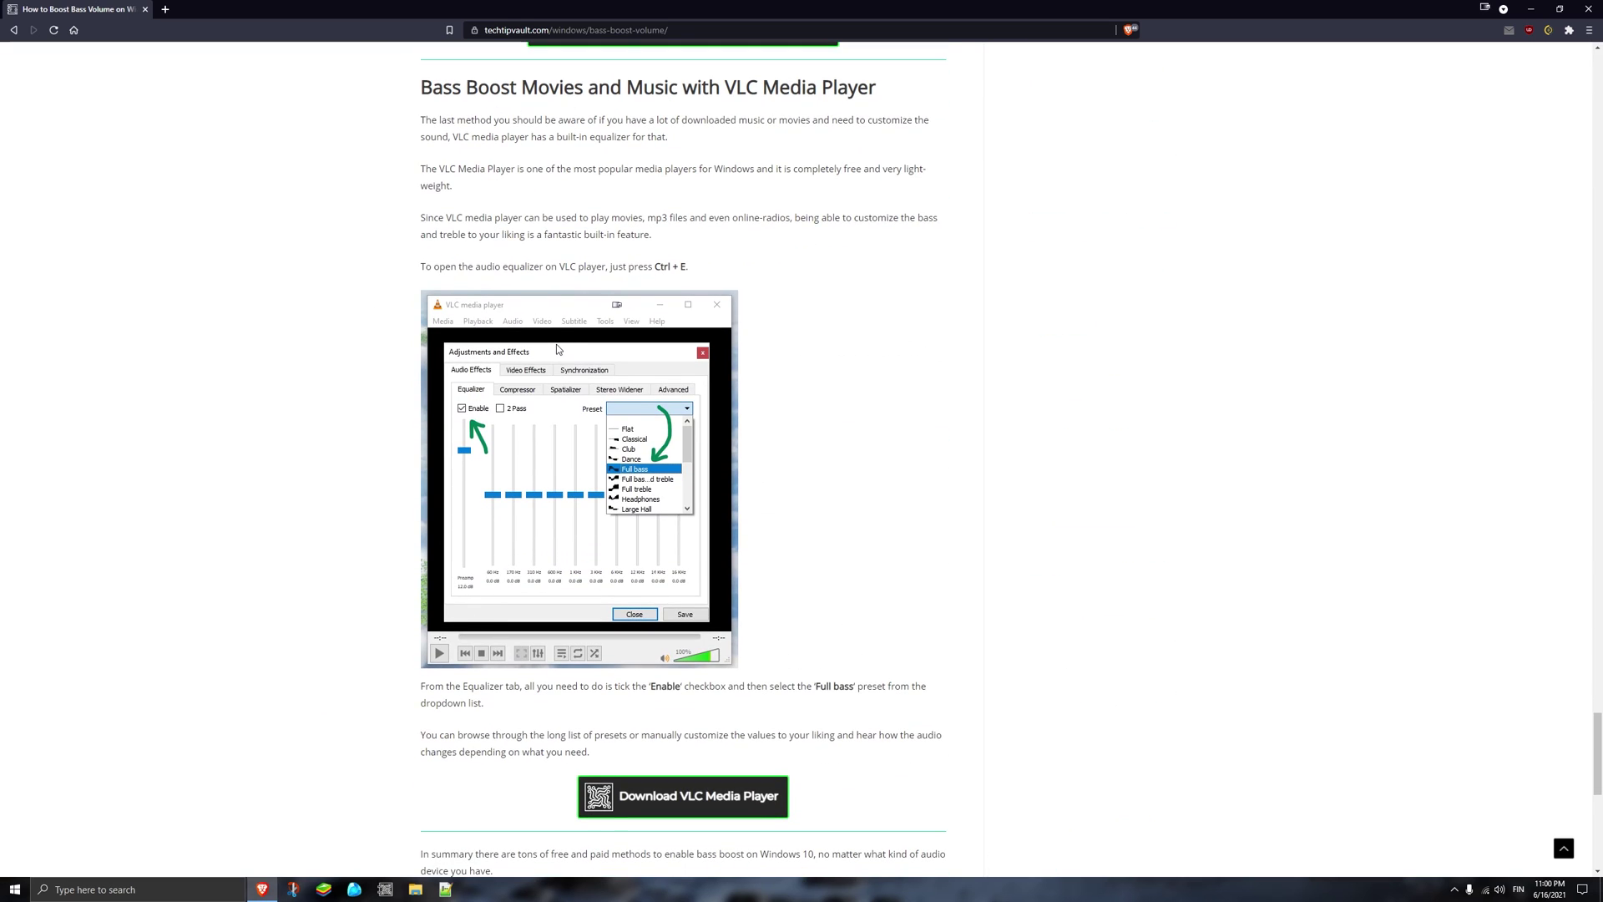
scroll(560, 352, "down", 1)
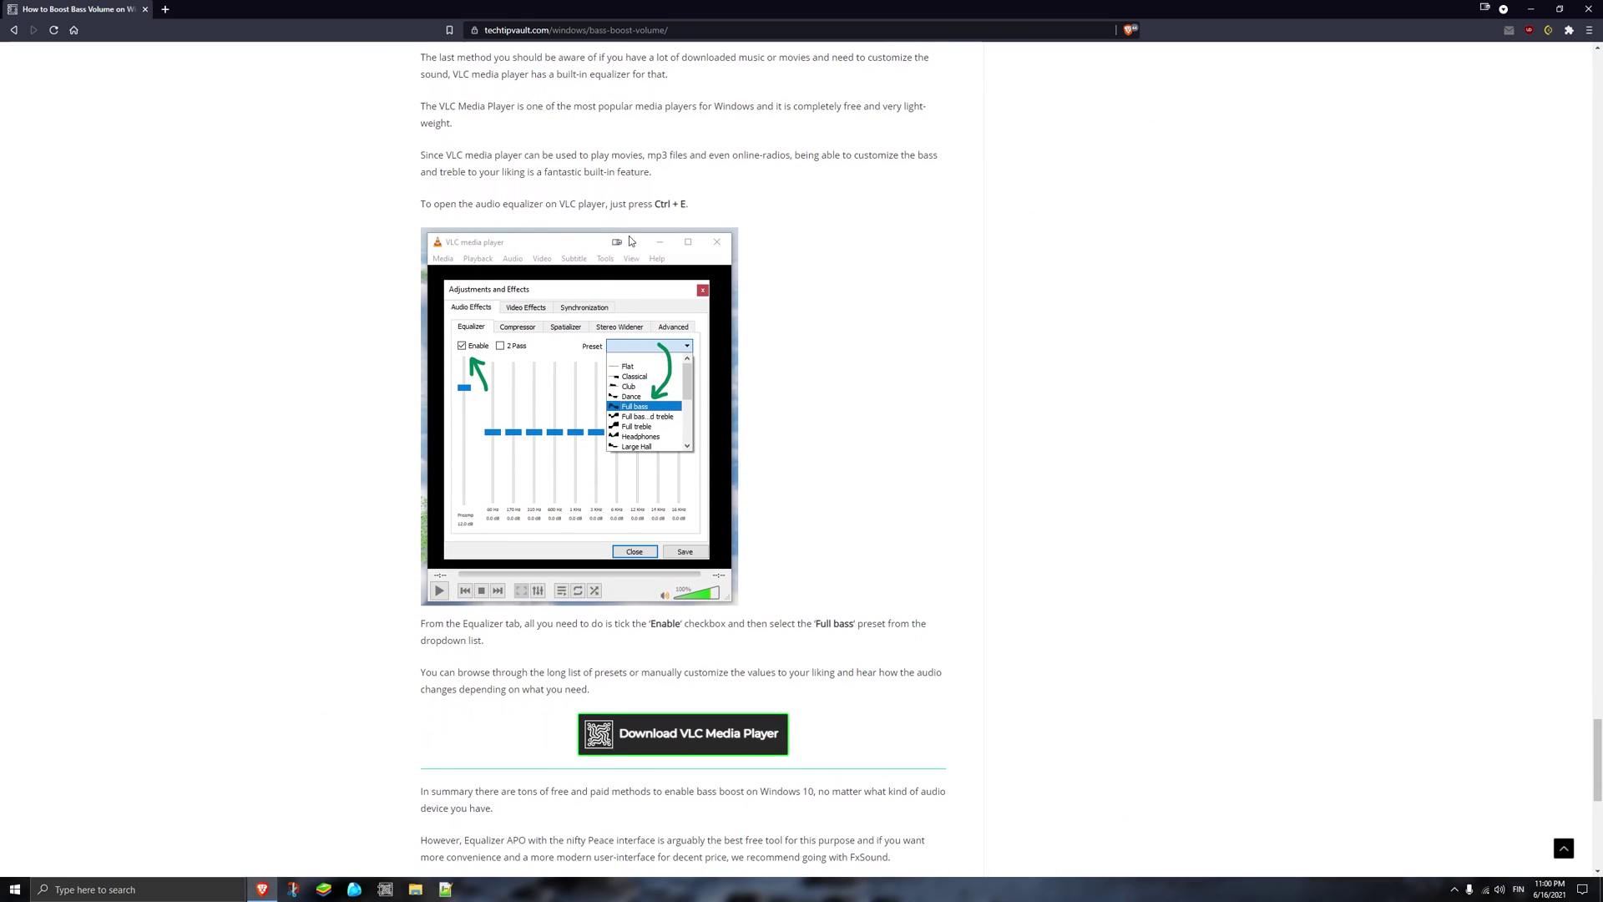
left_click(687, 745)
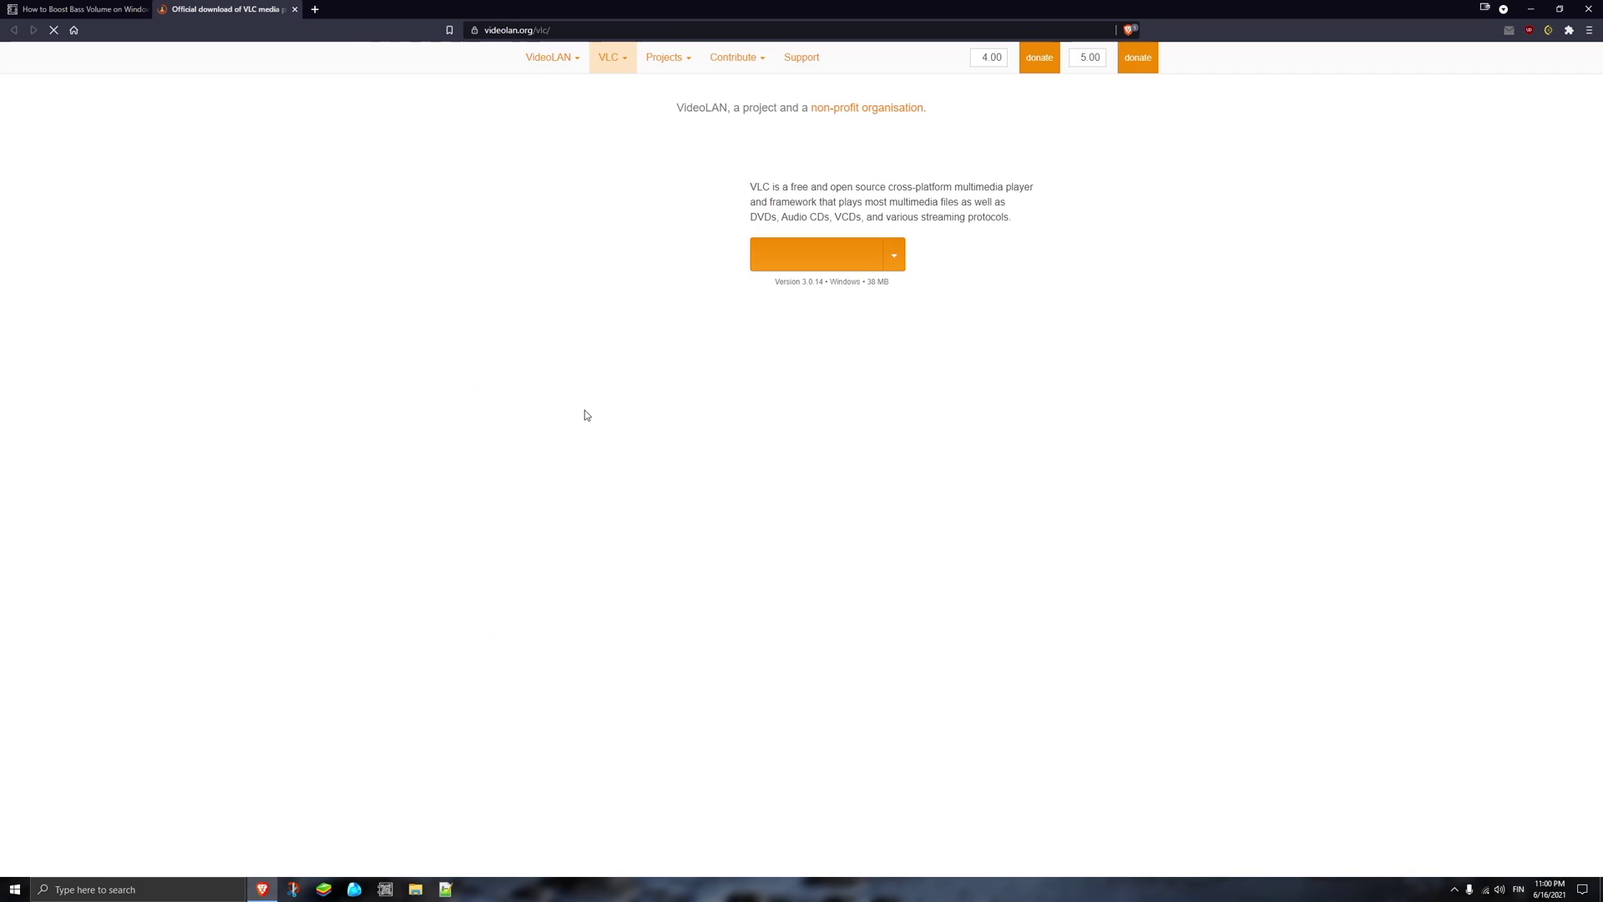
left_click(811, 268)
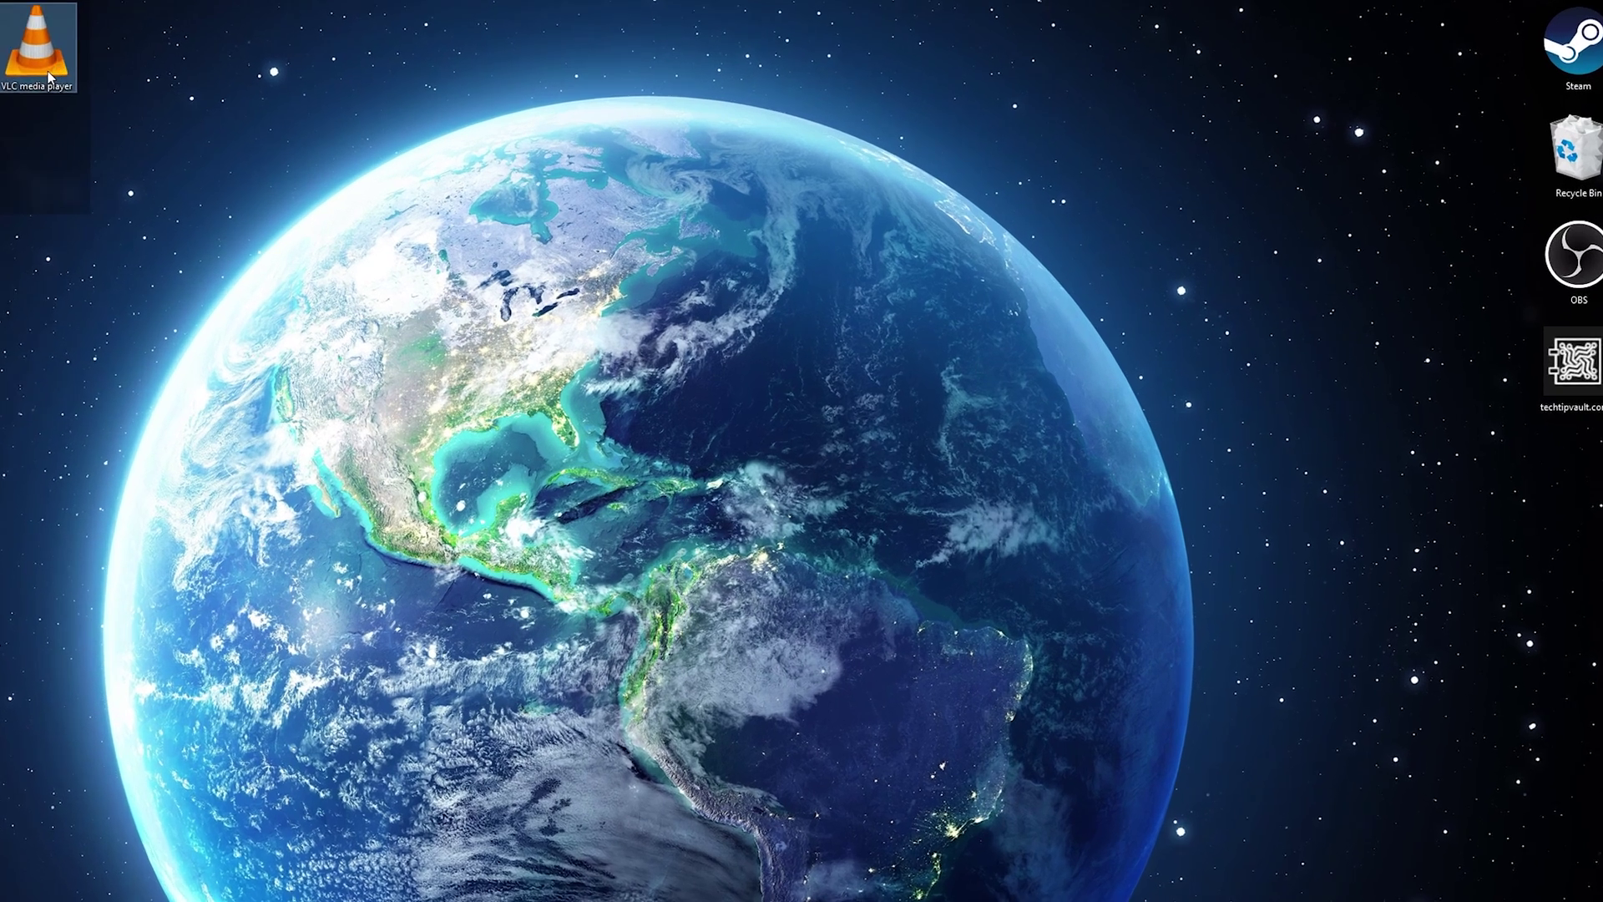
Step: Launch VLC and enable the audio equalizer in the Adjustments and Effects dialog (Ctrl+E)
double_click(49, 77)
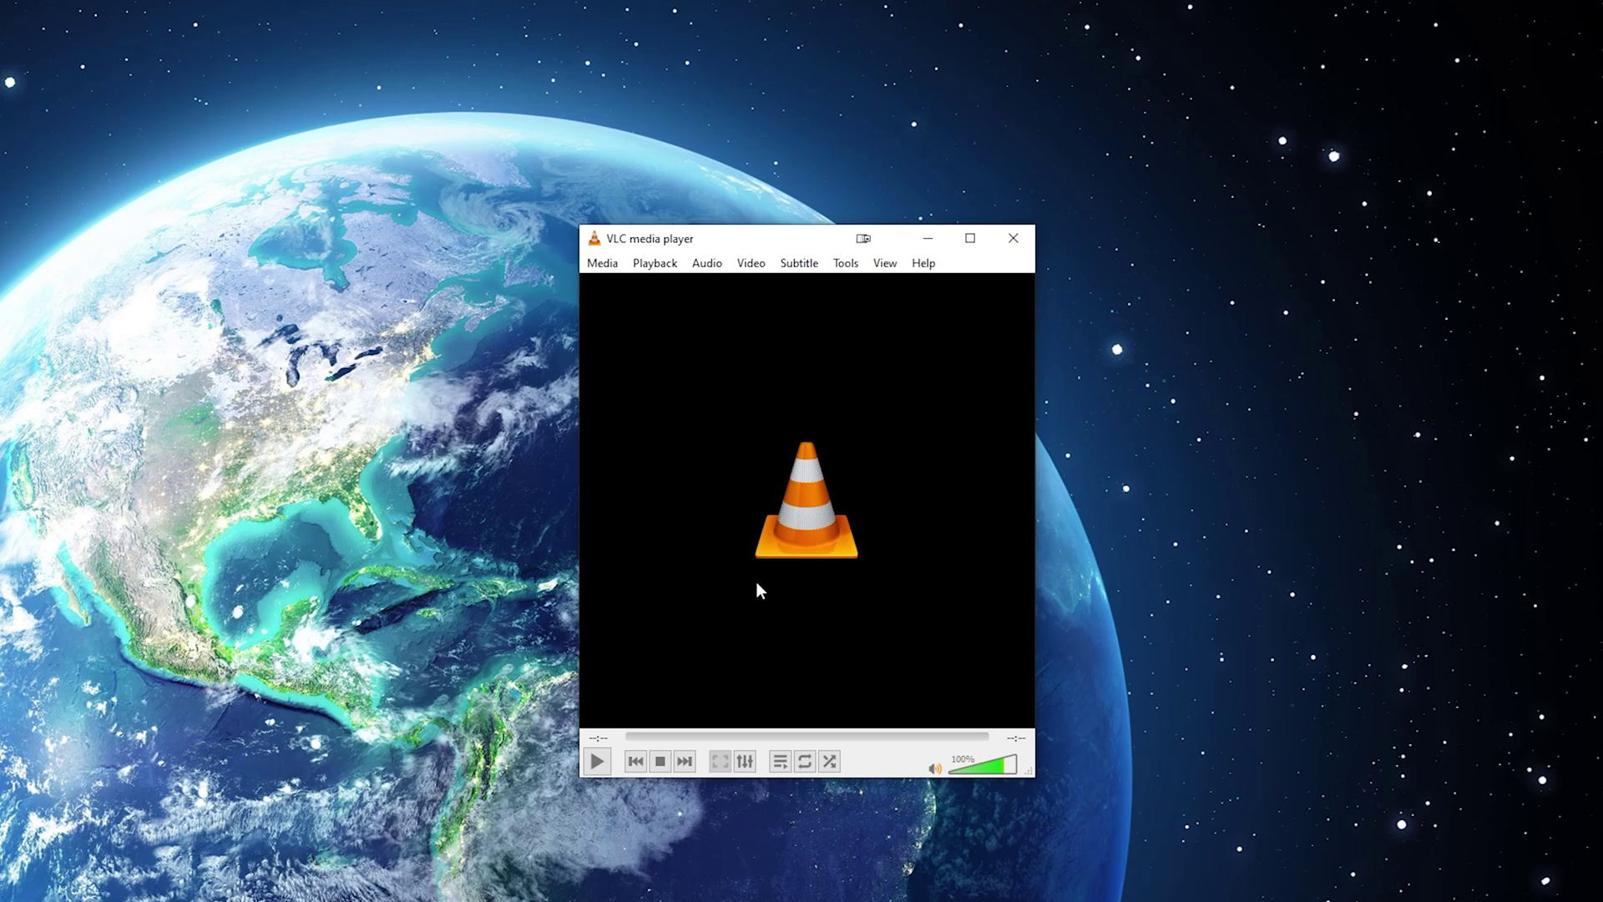
key("ctrl+e")
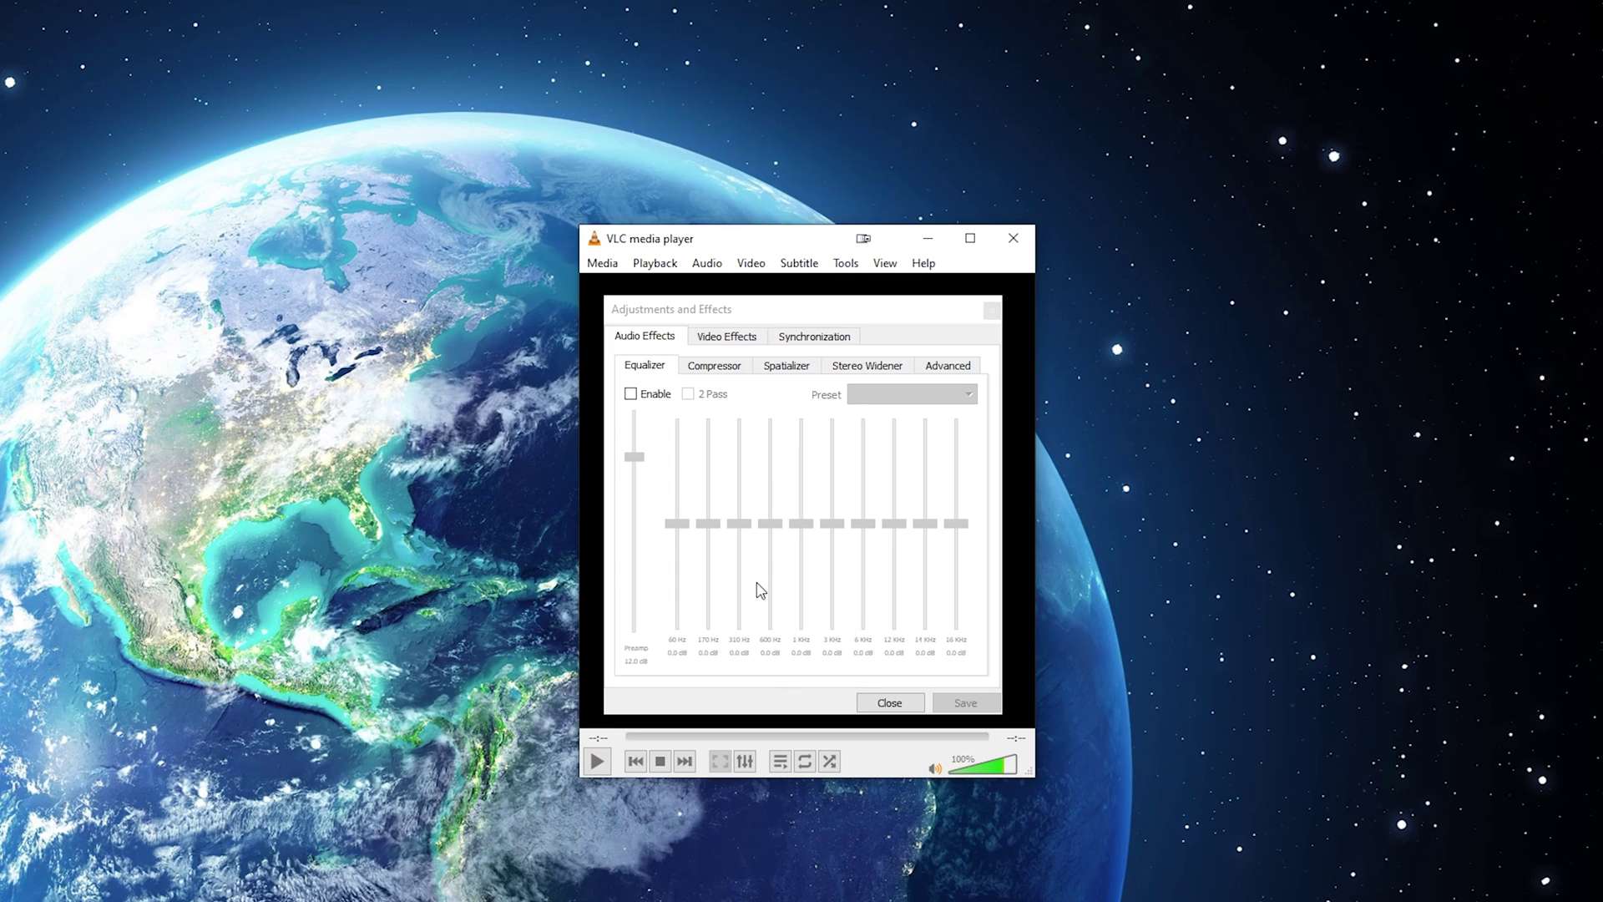
left_click(740, 313)
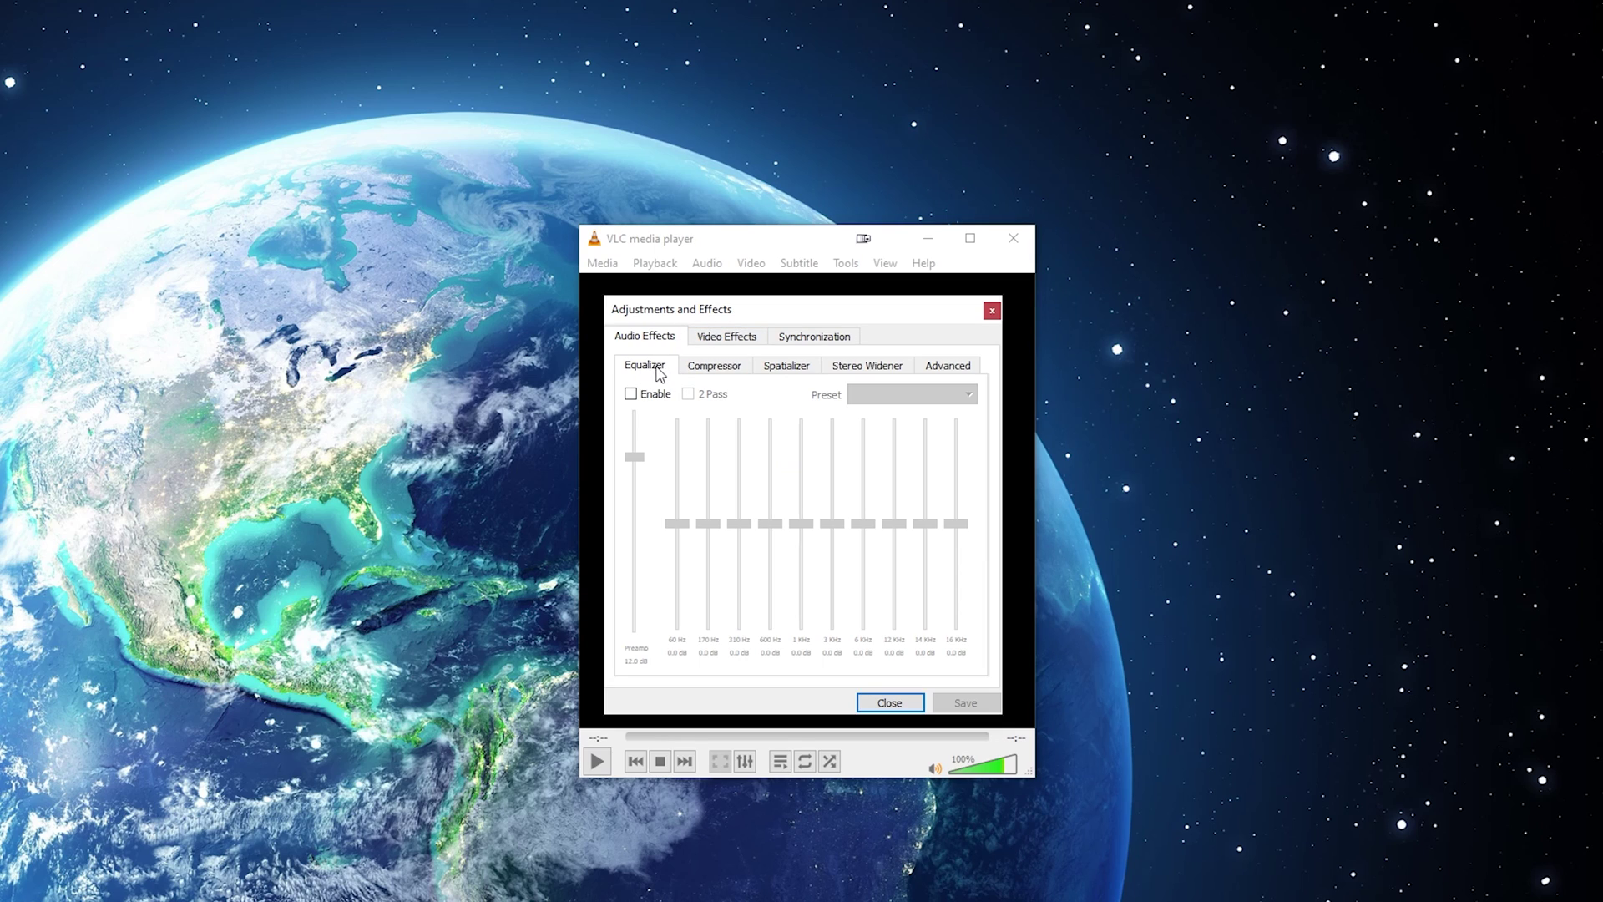
left_click(658, 397)
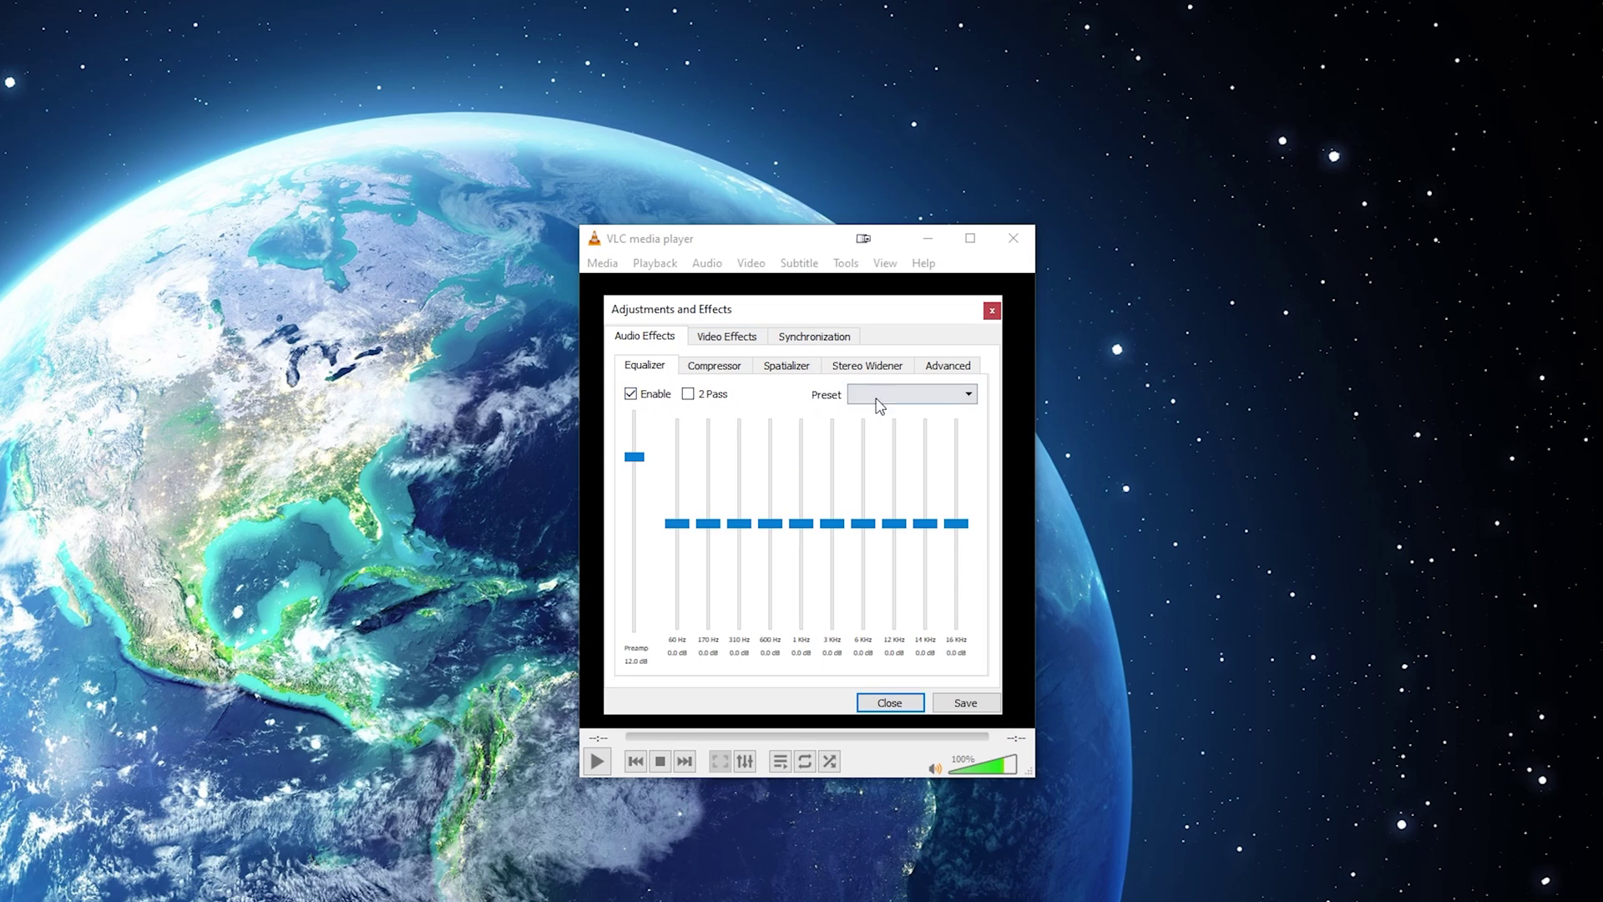
Step: Choose the Full bass equalizer preset, save it and close the effects dialog
left_click(943, 400)
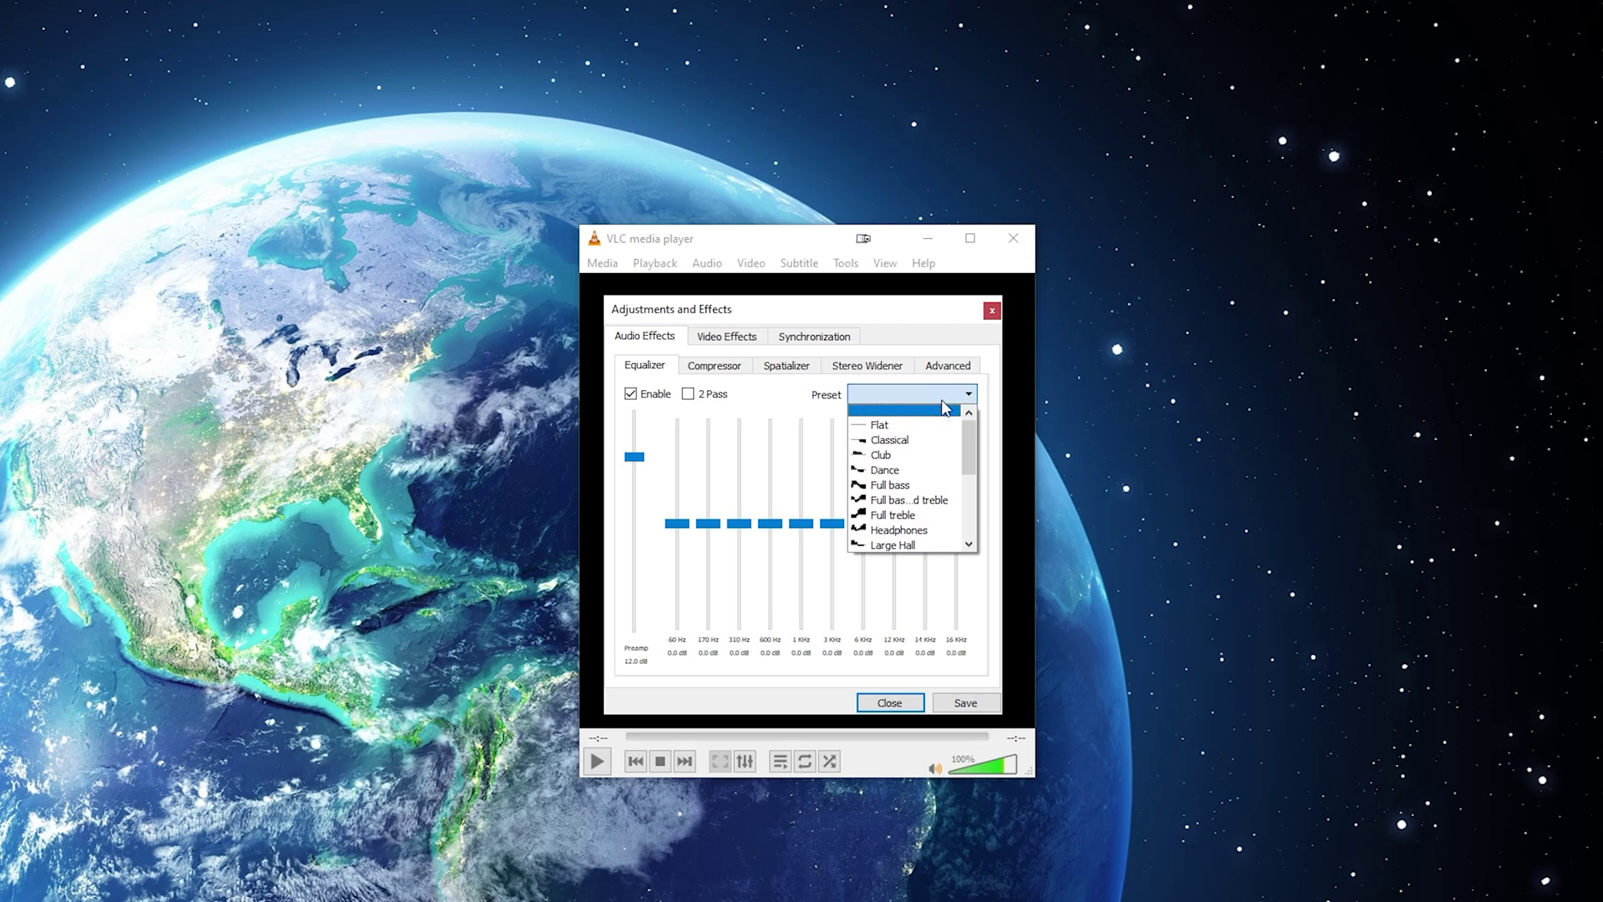
left_click_drag(969, 427, 966, 438)
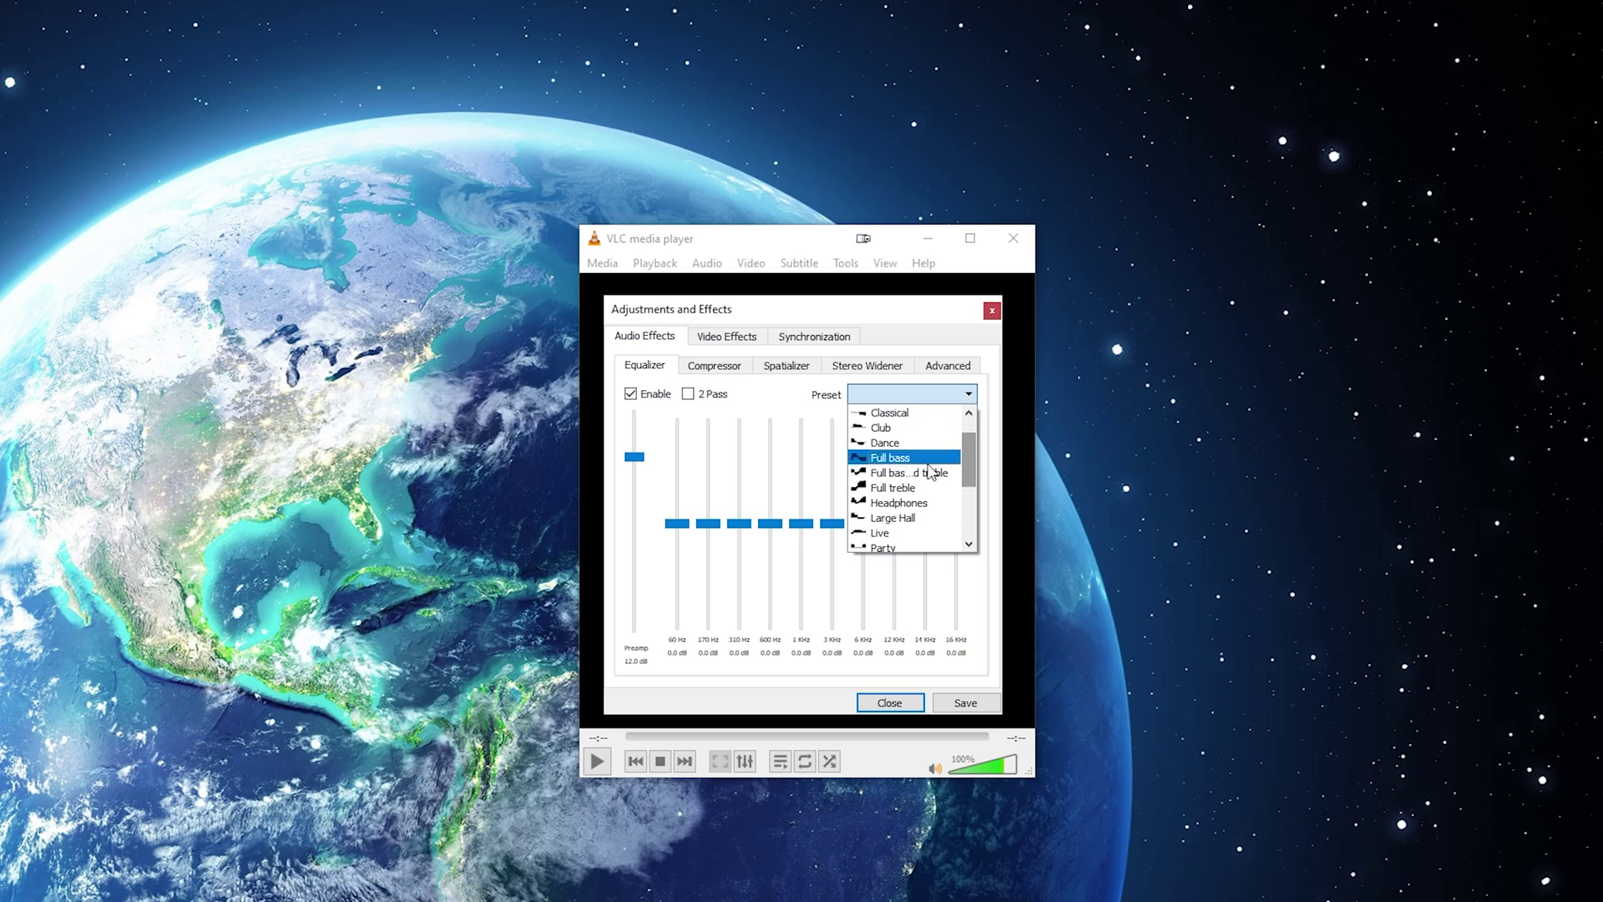
left_click(899, 463)
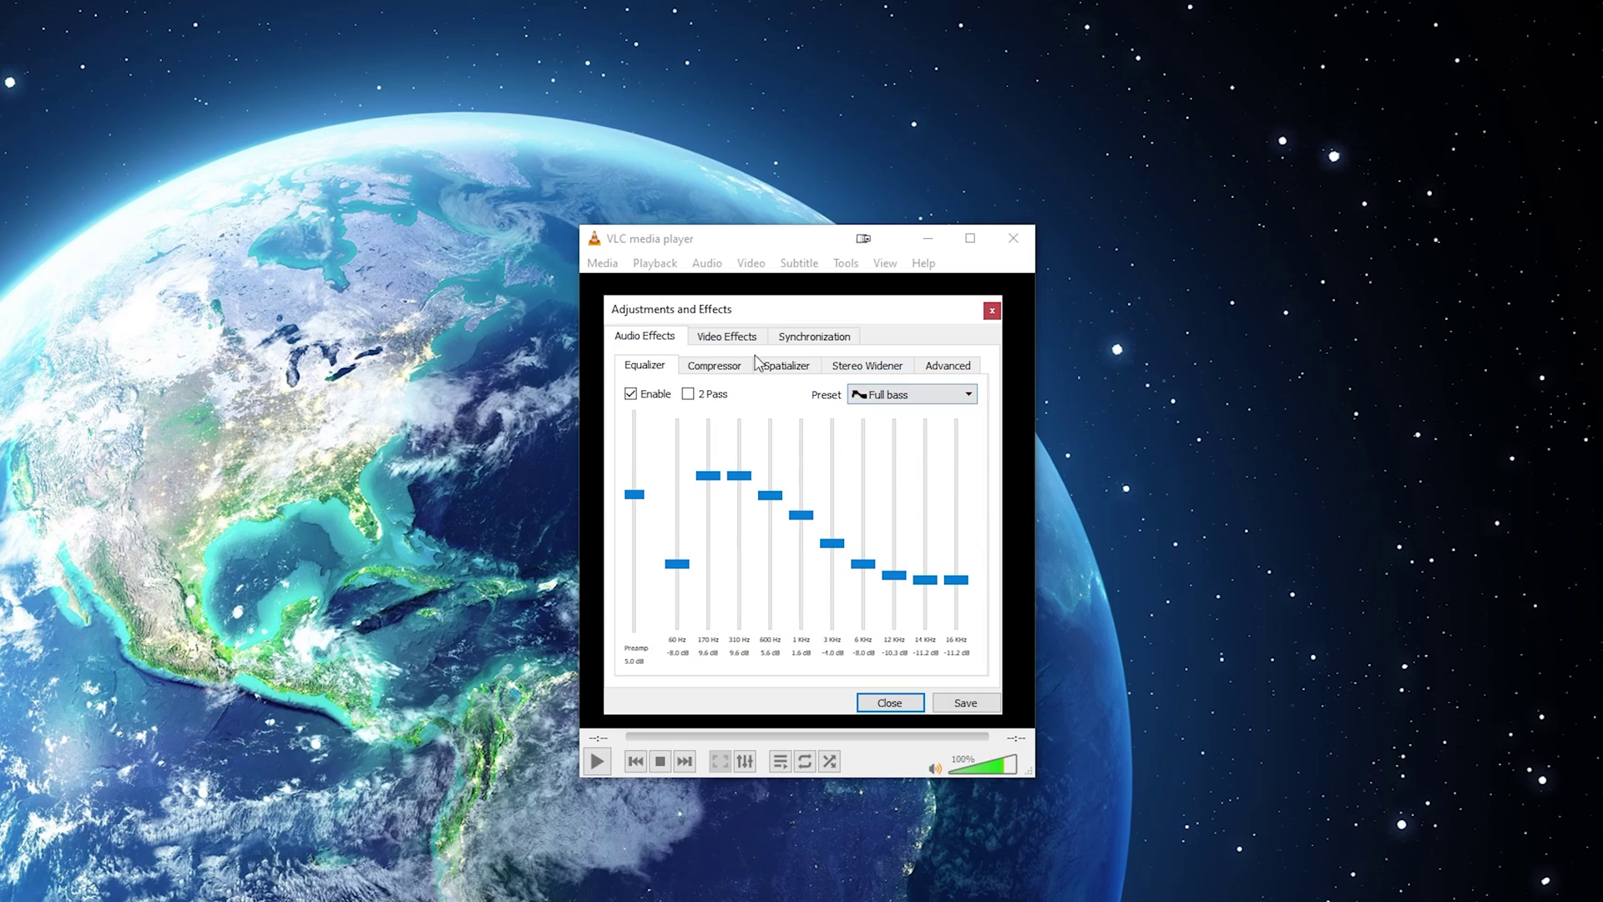
left_click(960, 704)
left_click(899, 708)
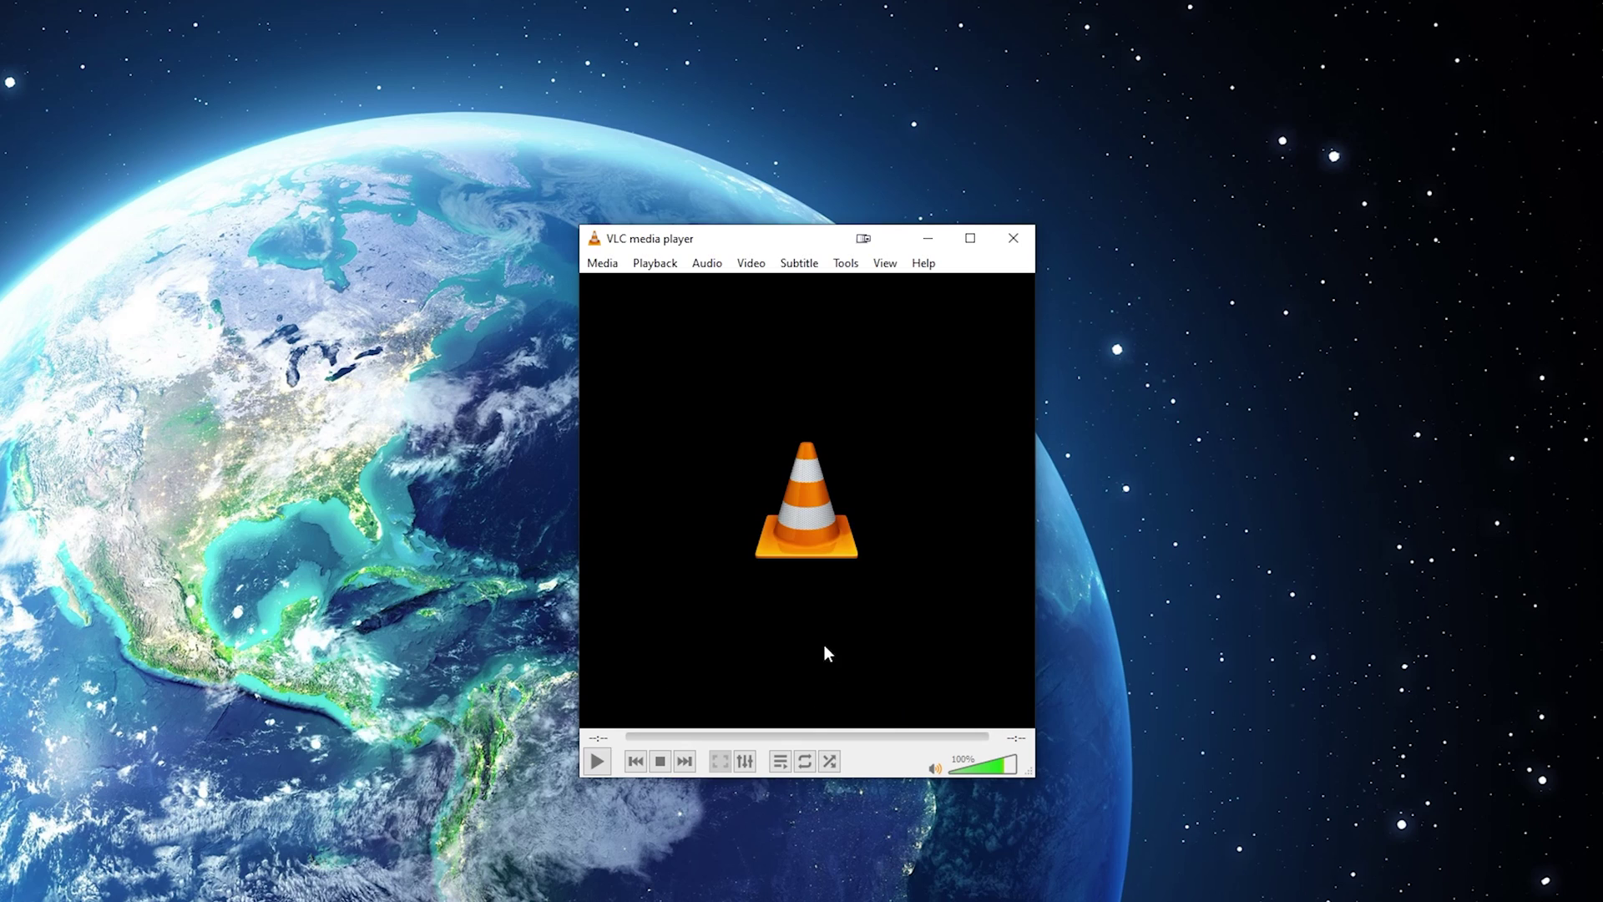